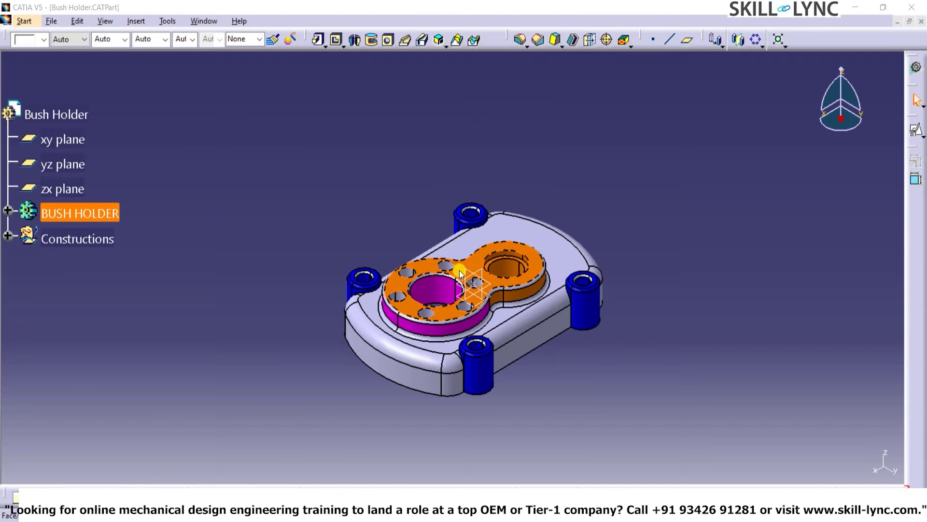
- Clear the face selection on the Bush Holder part and create a new document of type Drawing
{"action": "left_click", "coordinate": [396, 235]}
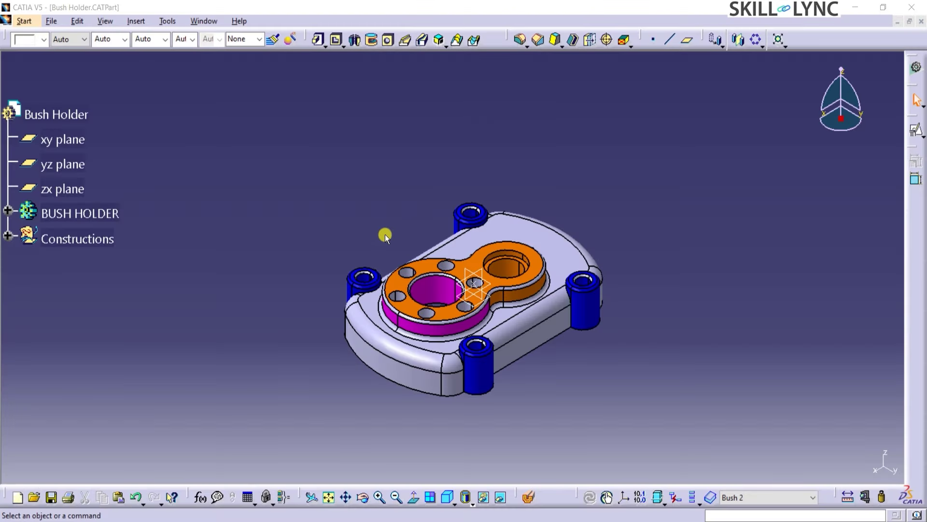
{"action": "left_click", "coordinate": [52, 21]}
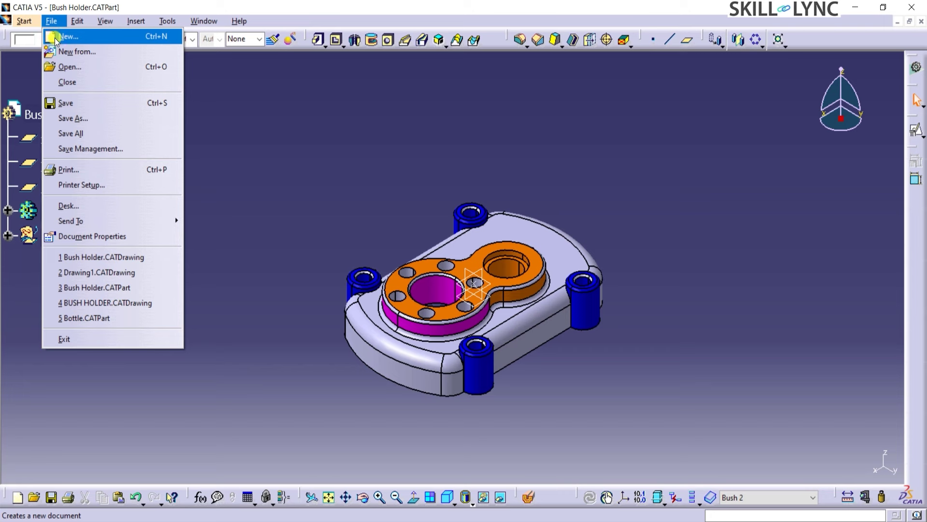
{"action": "left_click", "coordinate": [54, 38]}
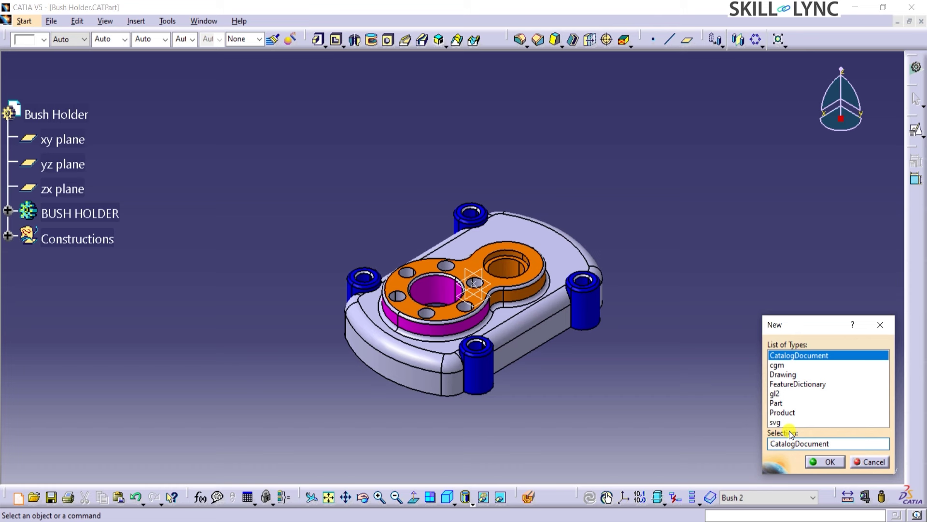
{"action": "left_click", "coordinate": [795, 376]}
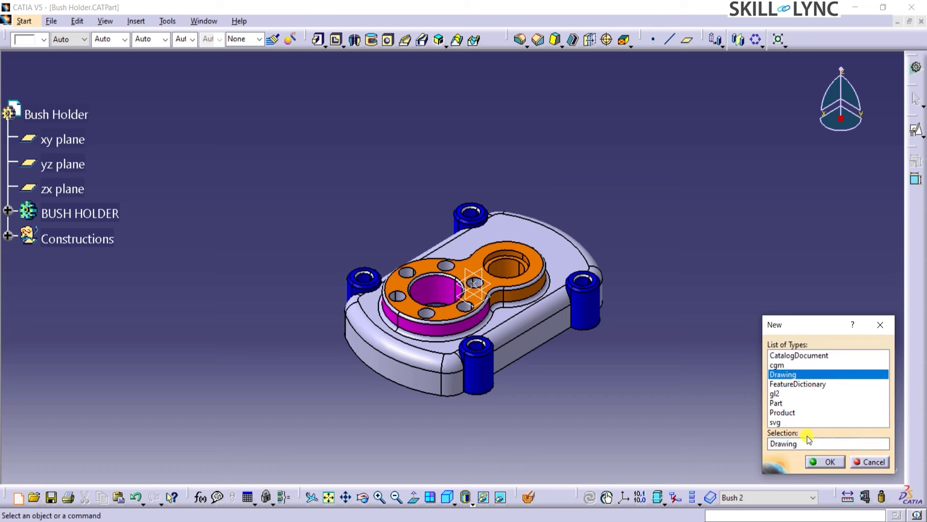
{"action": "left_click", "coordinate": [836, 464]}
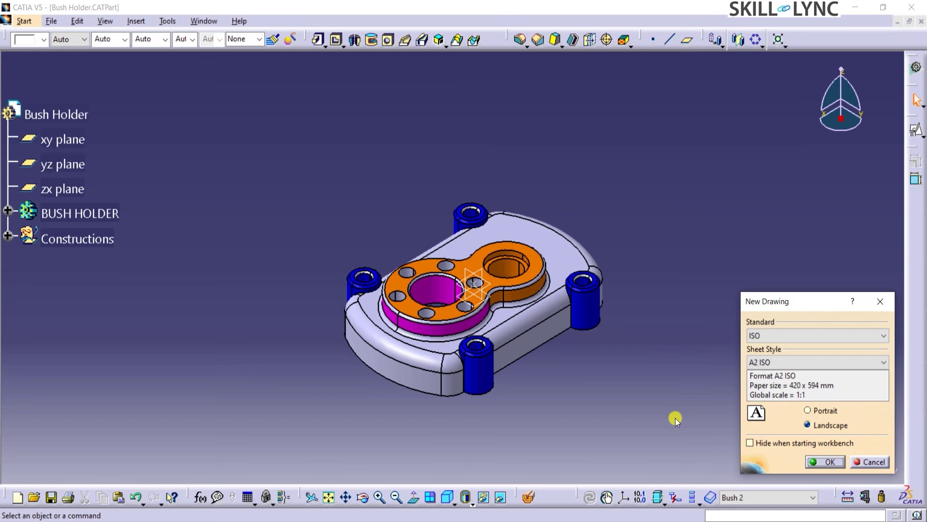
- Set up the new drawing with the ISO standard and a landscape A2 ISO sheet
{"action": "left_click", "coordinate": [882, 335]}
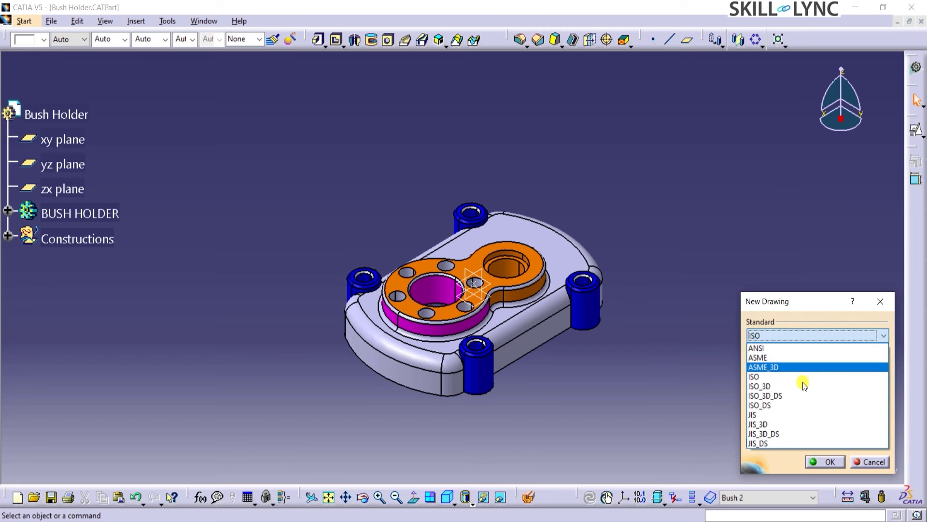
{"action": "left_click", "coordinate": [768, 377]}
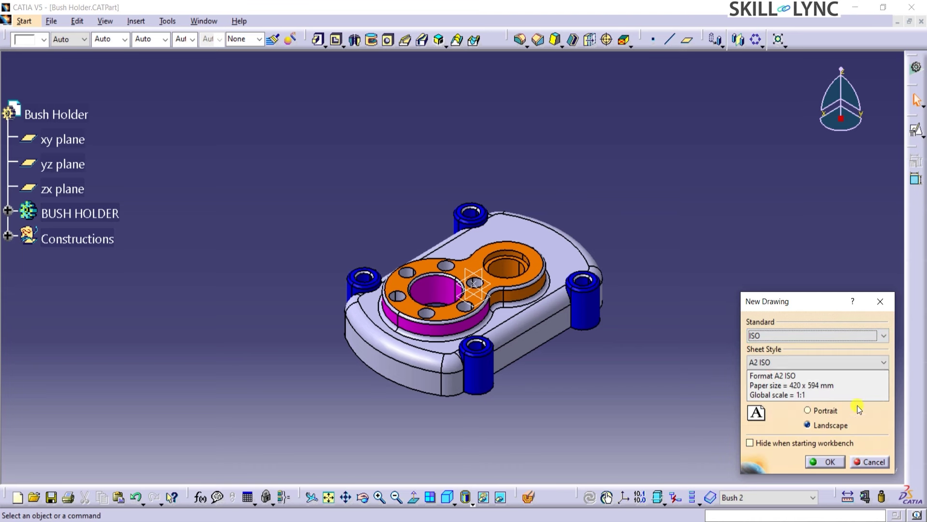
{"action": "left_click", "coordinate": [884, 363]}
{"action": "left_click", "coordinate": [780, 394]}
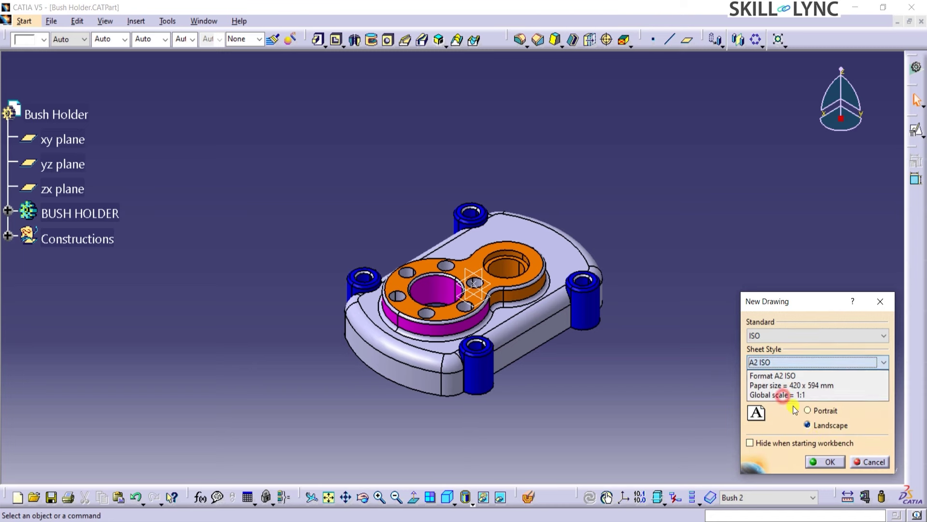
{"action": "left_click", "coordinate": [840, 465]}
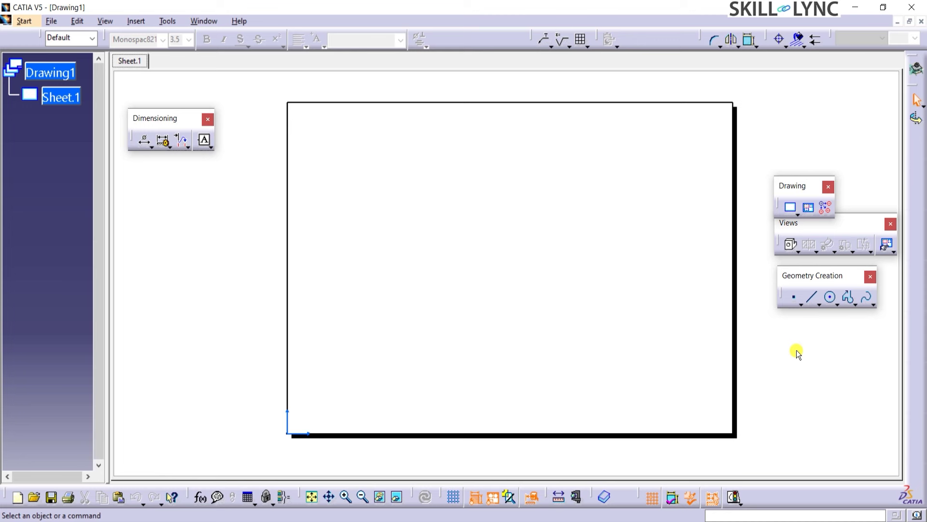
- Save the drawing as Bush Holder in CATDrawing format and place the floating Drawing toolbar below Geometry Creation
{"action": "left_click", "coordinate": [51, 21]}
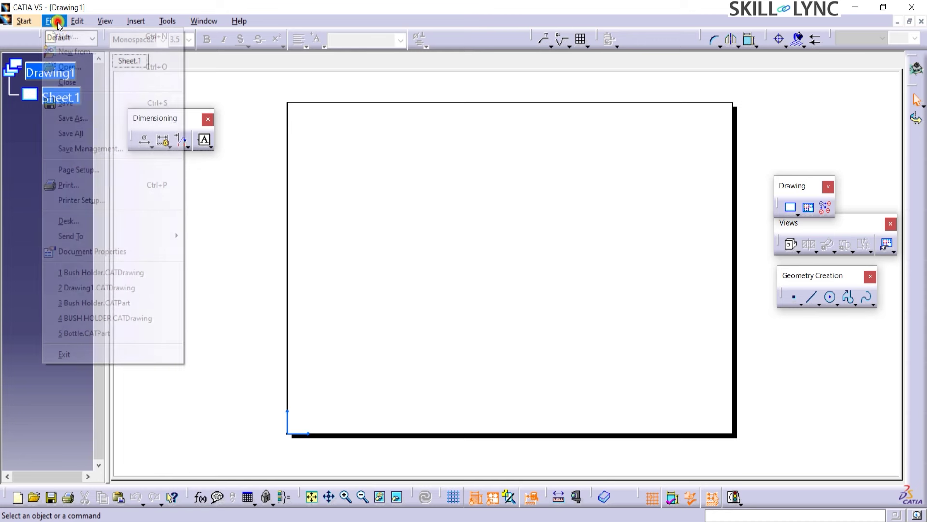
{"action": "left_click", "coordinate": [66, 103]}
{"action": "type", "text": "Bush Holder"}
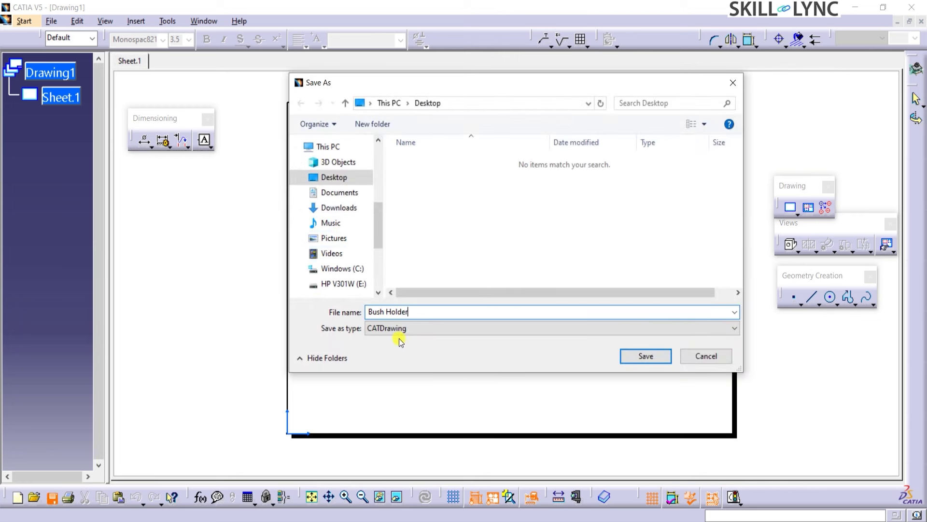
{"action": "left_click", "coordinate": [630, 356]}
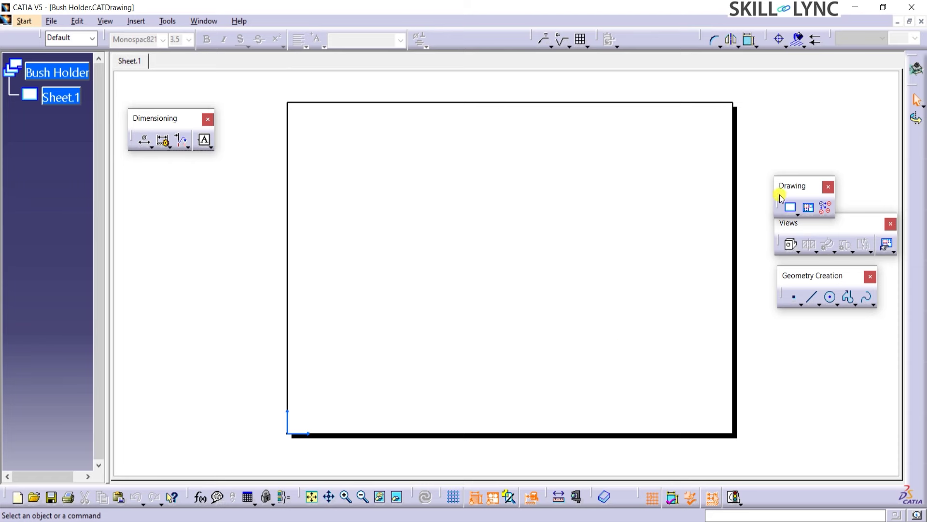
{"action": "mouse_move", "coordinate": [783, 187]}
{"action": "left_mouse_down"}
{"action": "mouse_move", "coordinate": [786, 341]}
{"action": "mouse_move", "coordinate": [791, 333]}
{"action": "left_mouse_up"}
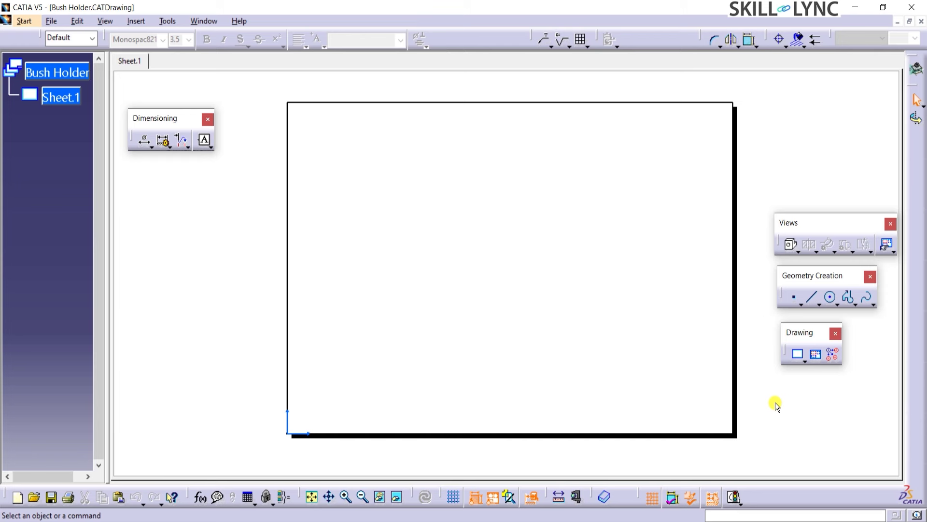
- Start a front view projection, referencing the base's flat upper face in Bush Holder.CATPart shown in its standard top view
{"action": "left_click", "coordinate": [135, 21]}
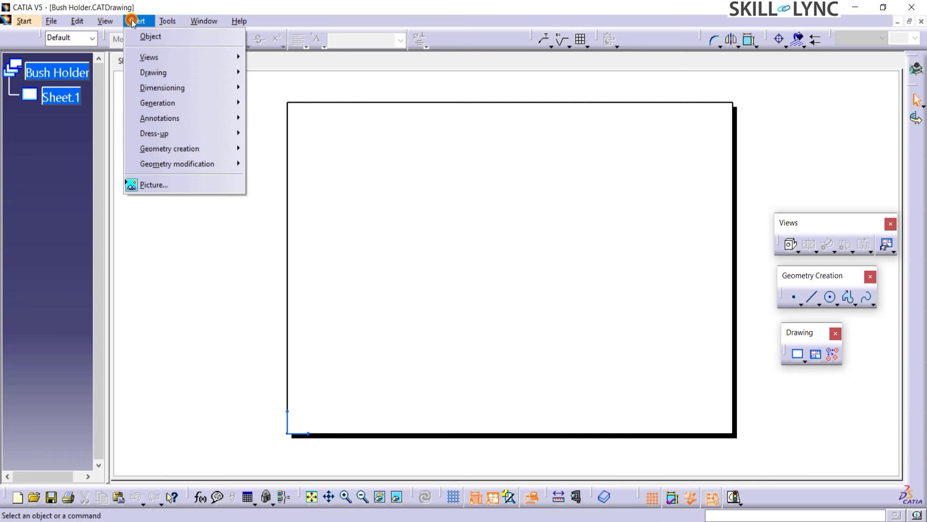
{"action": "mouse_move", "coordinate": [130, 61]}
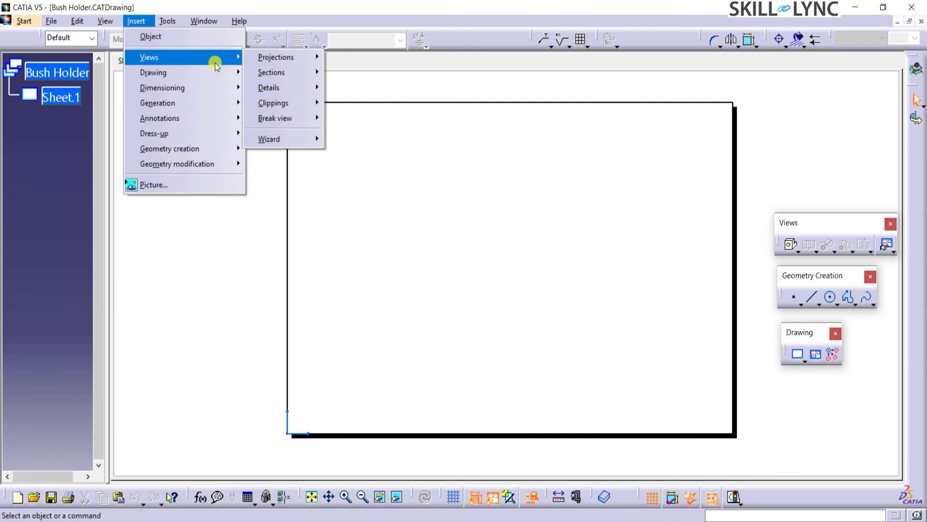
{"action": "mouse_move", "coordinate": [278, 57]}
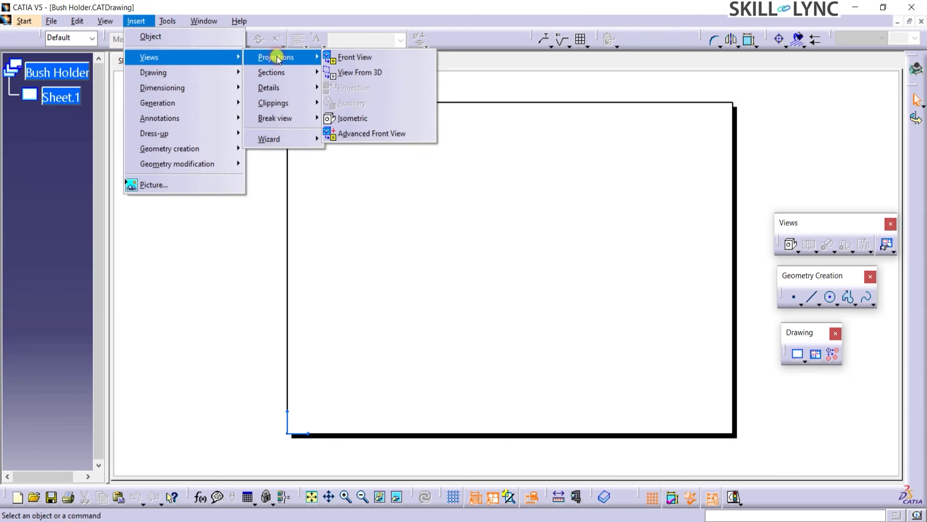
{"action": "left_click", "coordinate": [382, 59]}
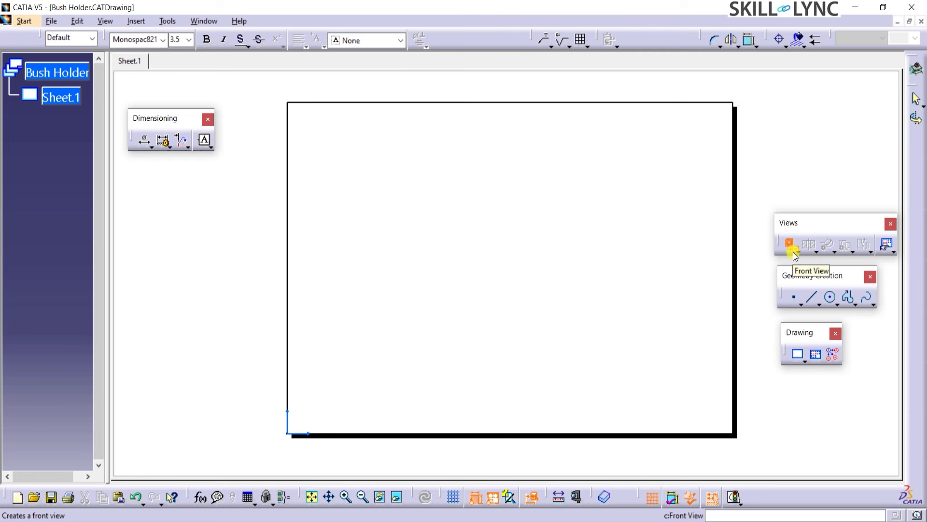
{"action": "left_click", "coordinate": [204, 21]}
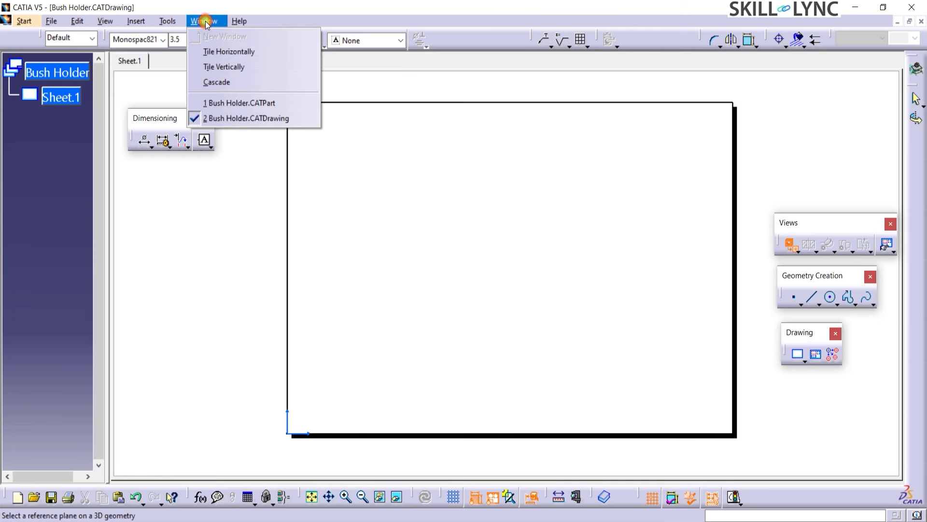
{"action": "left_click", "coordinate": [216, 103]}
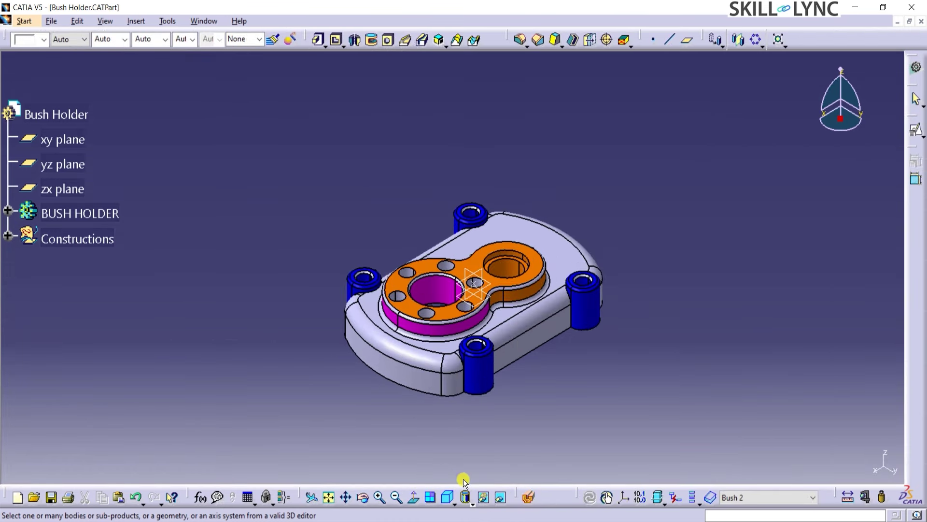
{"action": "left_click", "coordinate": [457, 501]}
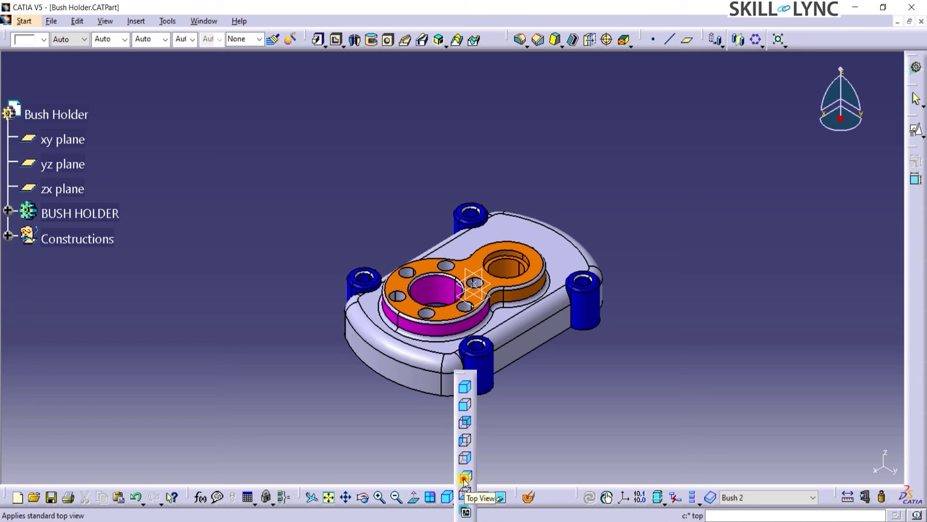
{"action": "left_click", "coordinate": [465, 479]}
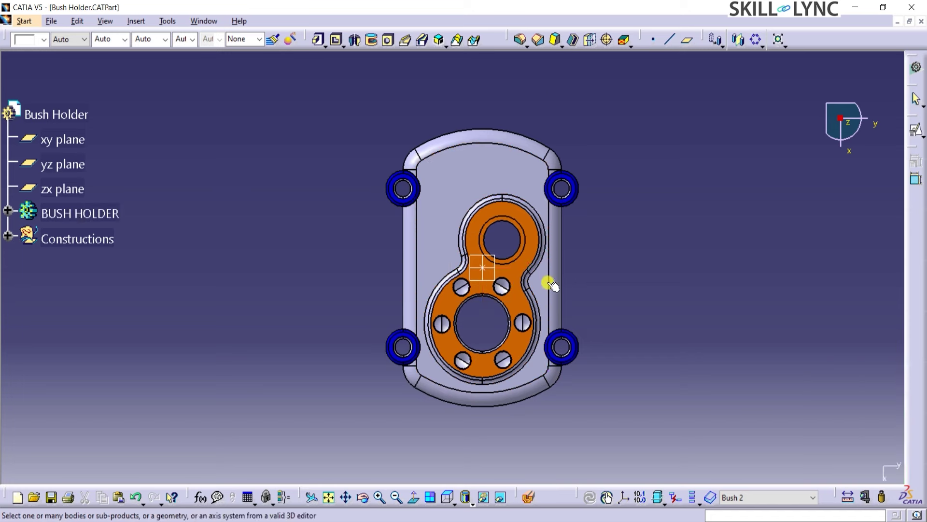
{"action": "left_click", "coordinate": [423, 231]}
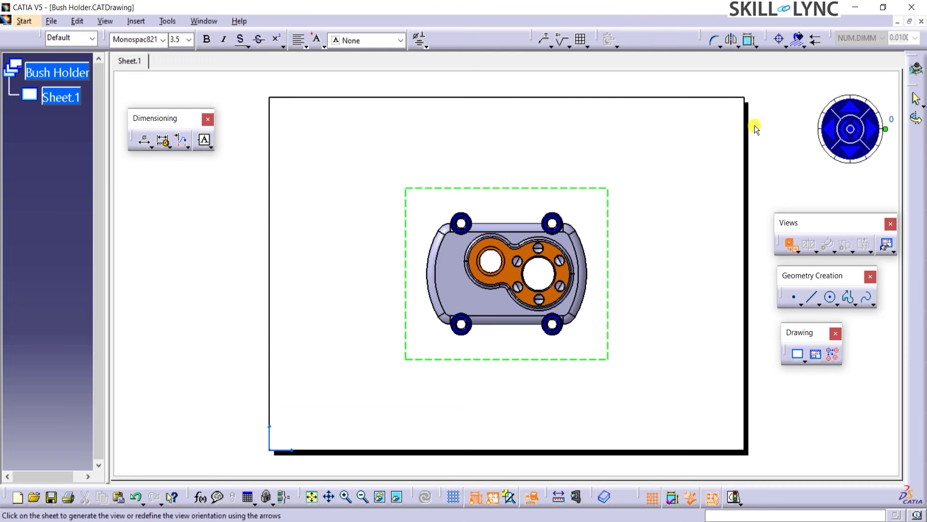
- Try tilting the view preview sideways and upward and rotating it by 30°, and restore the original orientation
{"action": "left_click", "coordinate": [831, 129]}
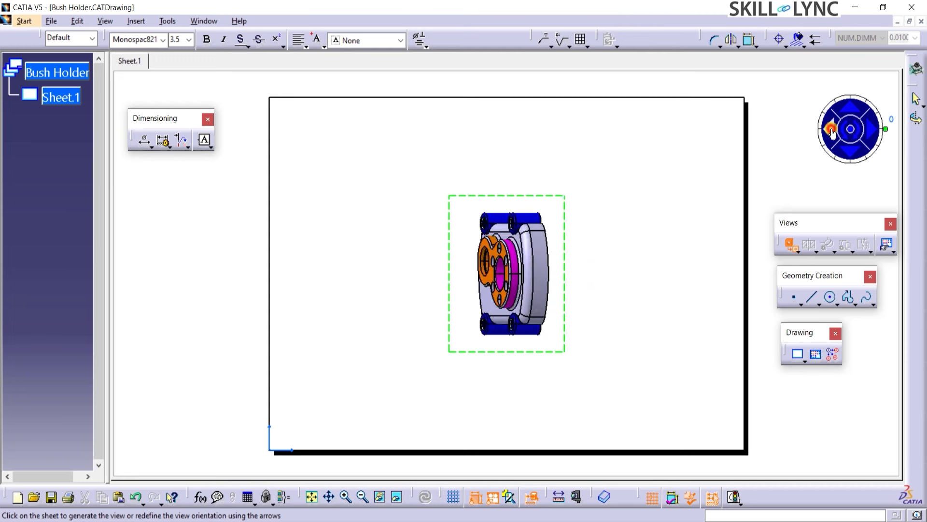
{"action": "left_click", "coordinate": [870, 129]}
{"action": "left_click", "coordinate": [852, 111]}
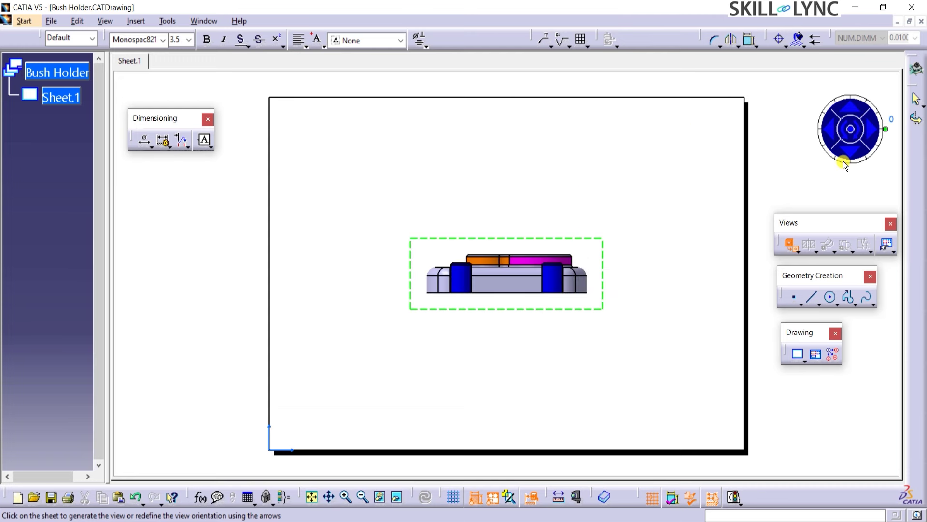
{"action": "left_click", "coordinate": [847, 133]}
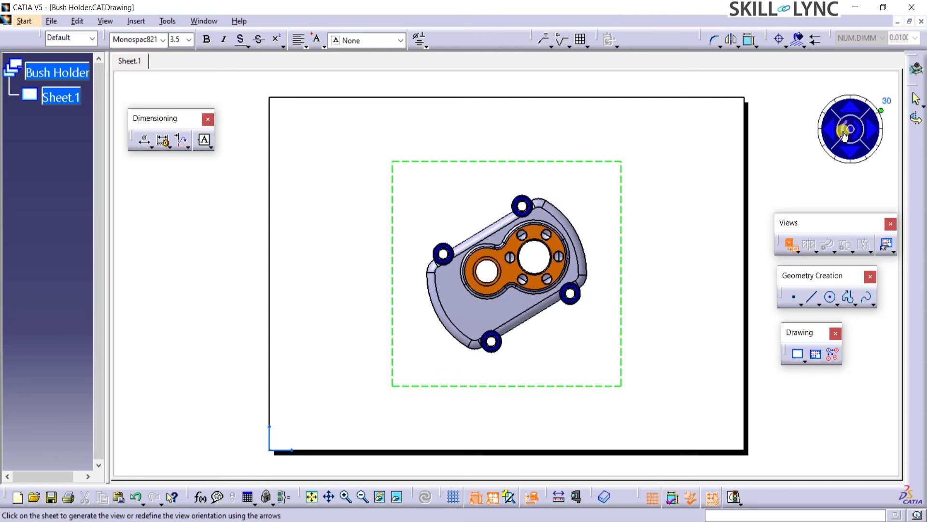
{"action": "left_click", "coordinate": [848, 133]}
{"action": "left_click", "coordinate": [858, 130]}
{"action": "left_click", "coordinate": [858, 131]}
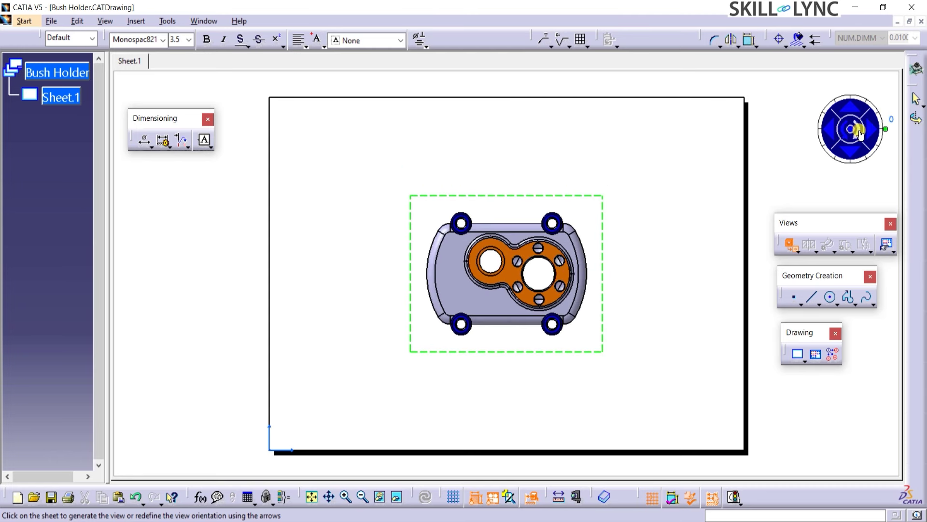
- Generate the front view at 0° rotation near the sheet's centre and shift it slightly to the right
{"action": "left_click", "coordinate": [887, 129]}
{"action": "mouse_move", "coordinate": [887, 130]}
{"action": "left_mouse_down"}
{"action": "mouse_move", "coordinate": [864, 100]}
{"action": "mouse_move", "coordinate": [797, 99]}
{"action": "mouse_move", "coordinate": [820, 110]}
{"action": "mouse_move", "coordinate": [853, 95]}
{"action": "mouse_move", "coordinate": [884, 129]}
{"action": "left_mouse_up"}
{"action": "mouse_move", "coordinate": [887, 123]}
{"action": "left_mouse_down"}
{"action": "mouse_move", "coordinate": [879, 104]}
{"action": "mouse_move", "coordinate": [885, 126]}
{"action": "left_mouse_up"}
{"action": "left_click", "coordinate": [583, 204]}
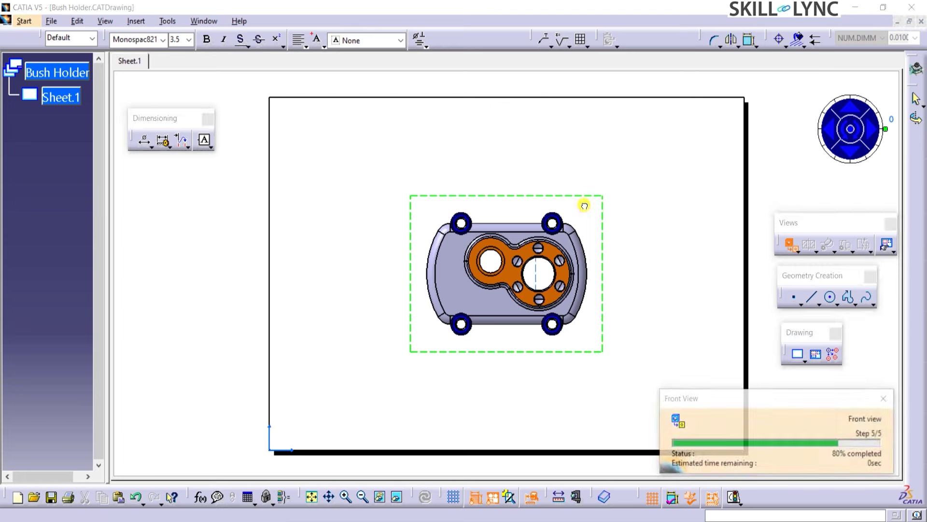
{"action": "mouse_move", "coordinate": [575, 199]}
{"action": "left_mouse_down"}
{"action": "mouse_move", "coordinate": [578, 177]}
{"action": "mouse_move", "coordinate": [579, 199]}
{"action": "left_mouse_up"}
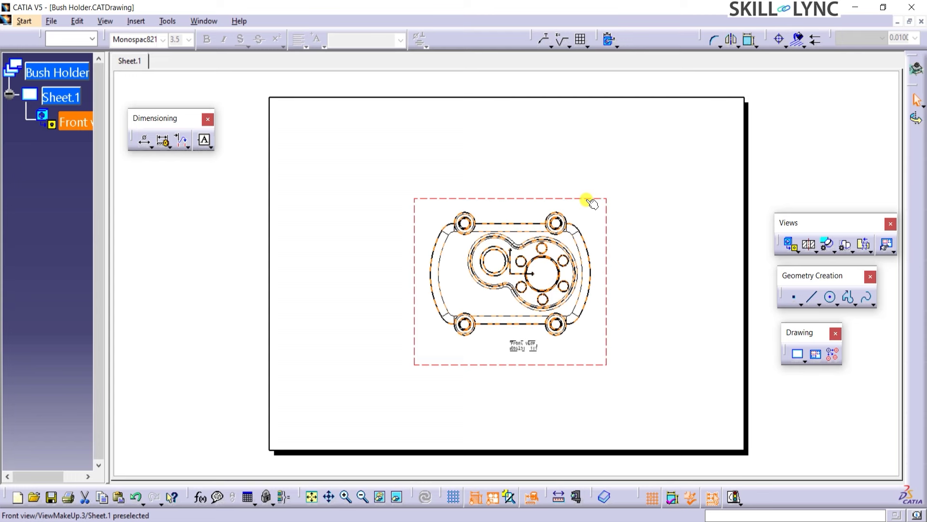
- Open the front view's View properties and move the dialog clear of the drawn view
{"action": "right_click", "coordinate": [588, 201]}
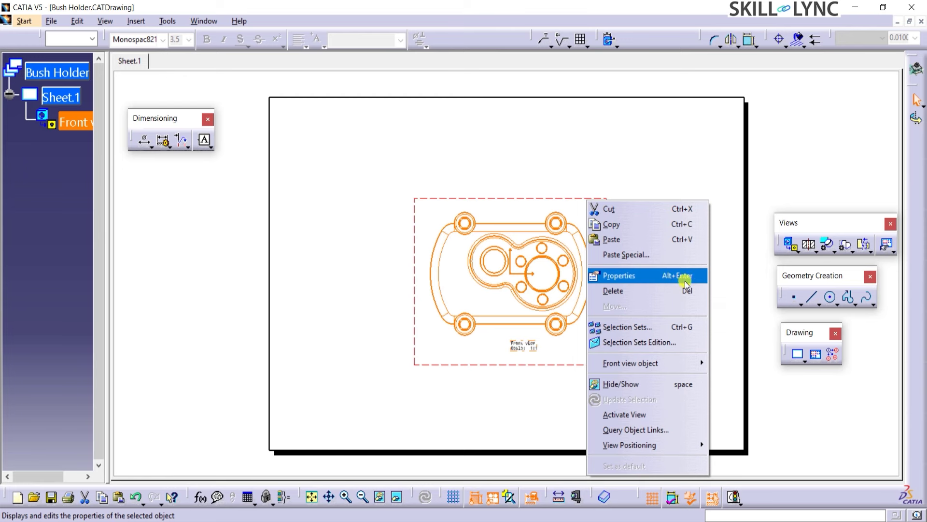
{"action": "left_click", "coordinate": [637, 278]}
{"action": "key", "text": "alt+Return"}
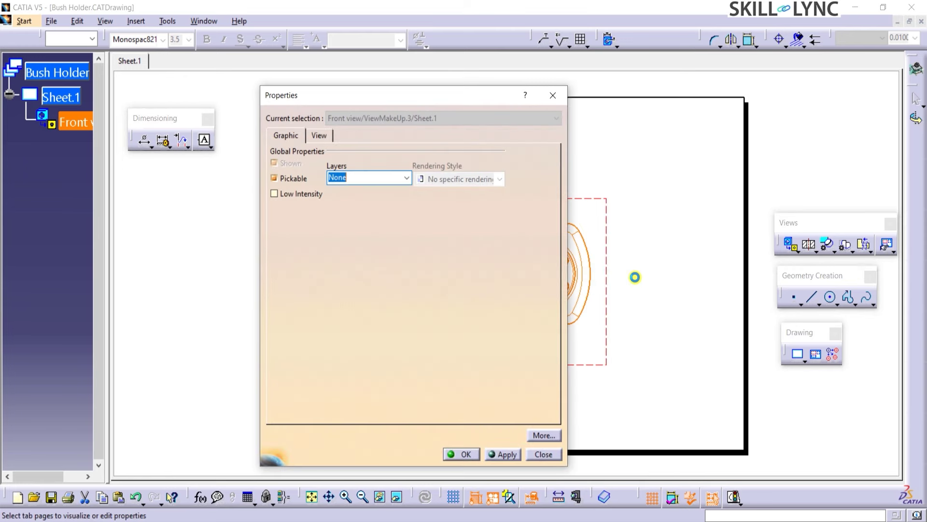
{"action": "mouse_move", "coordinate": [449, 93]}
{"action": "left_mouse_down"}
{"action": "mouse_move", "coordinate": [706, 67]}
{"action": "mouse_move", "coordinate": [793, 76]}
{"action": "left_mouse_up"}
{"action": "left_click", "coordinate": [659, 113]}
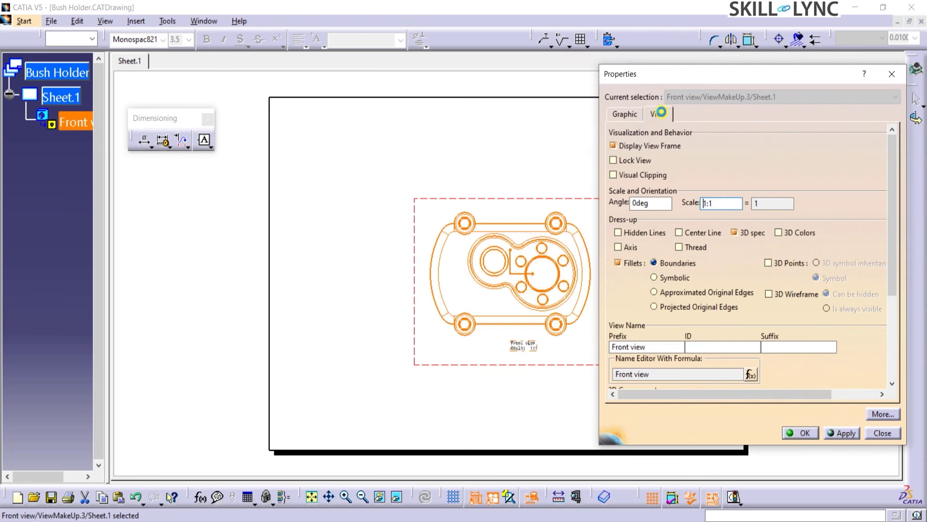
- Try locking the front view and remove the lock again, applying each change
{"action": "left_click", "coordinate": [630, 164]}
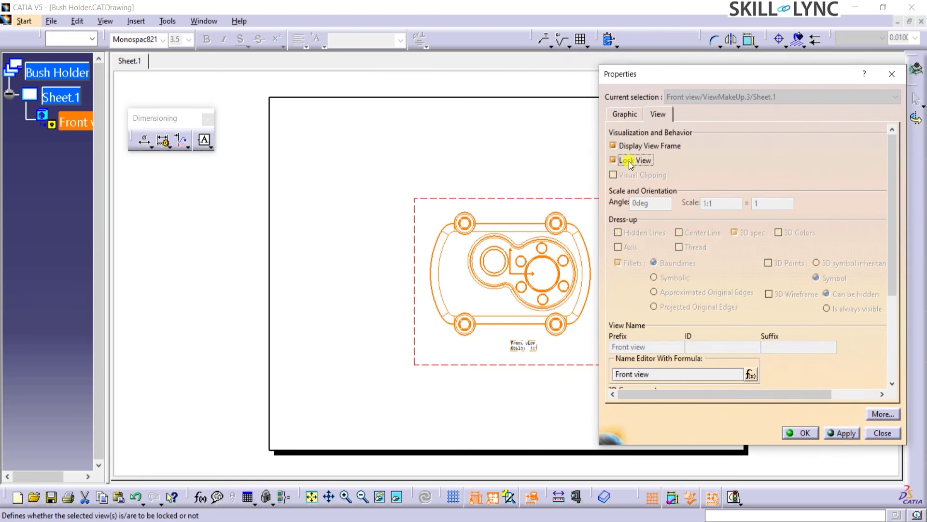
{"action": "left_click", "coordinate": [830, 434]}
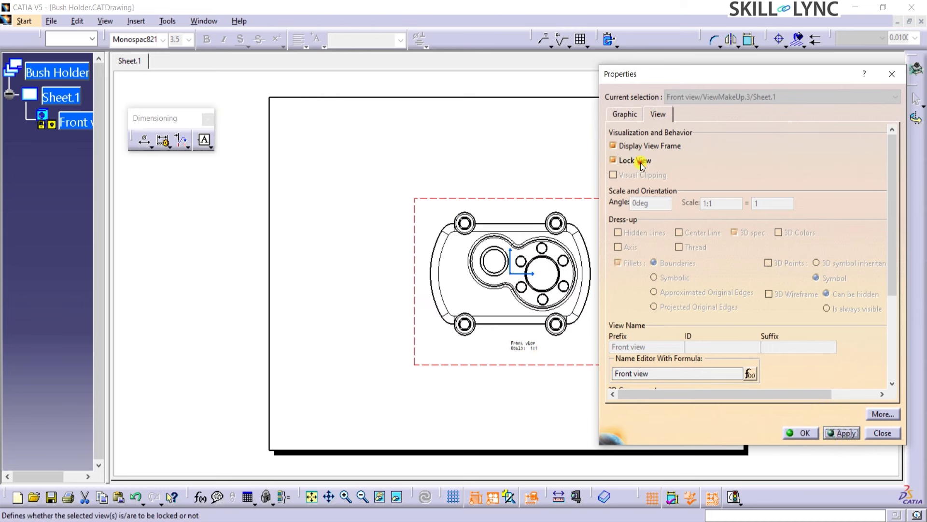
{"action": "left_click", "coordinate": [613, 160]}
{"action": "left_click", "coordinate": [835, 434]}
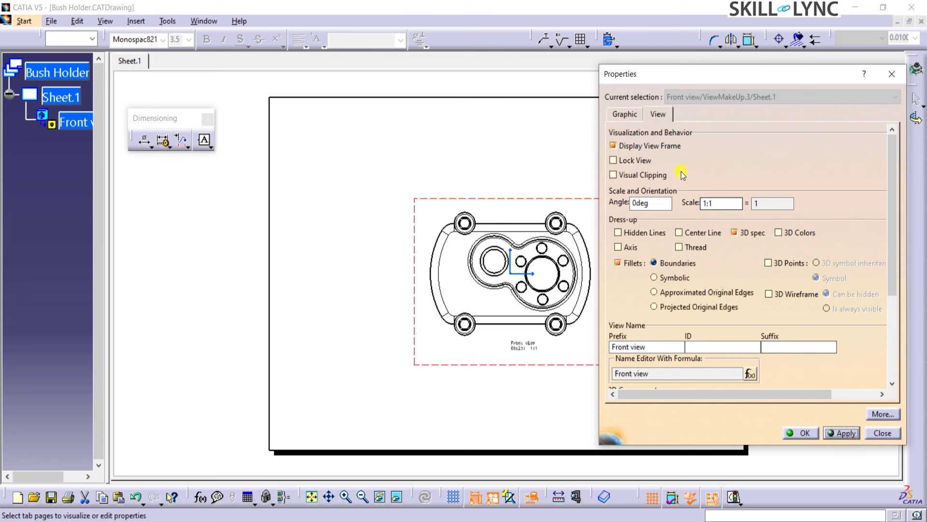
- Turn off the frame display for the front view and apply the change
{"action": "left_click", "coordinate": [663, 146]}
{"action": "left_click", "coordinate": [835, 433]}
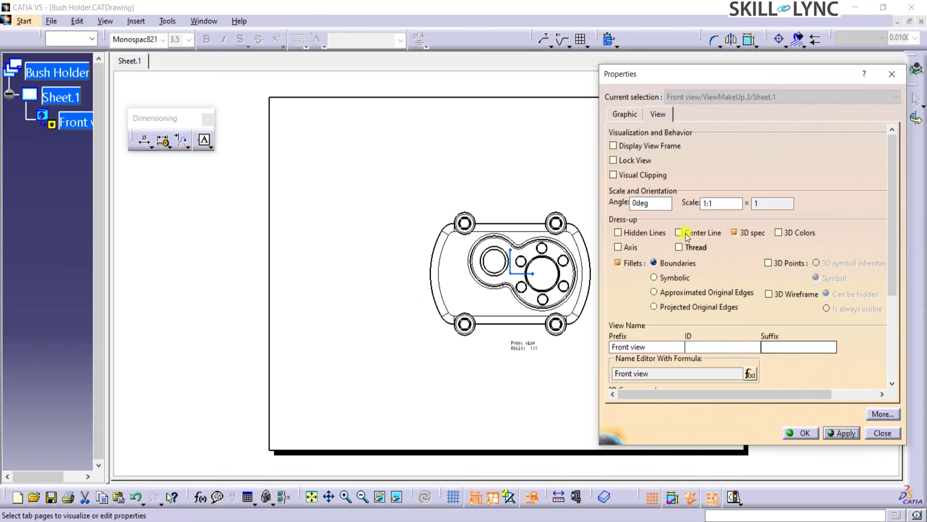
- Turn on the front view's frame display and visual clipping, and apply the changes
{"action": "left_click", "coordinate": [652, 146]}
{"action": "left_click", "coordinate": [642, 175]}
{"action": "left_click", "coordinate": [842, 433]}
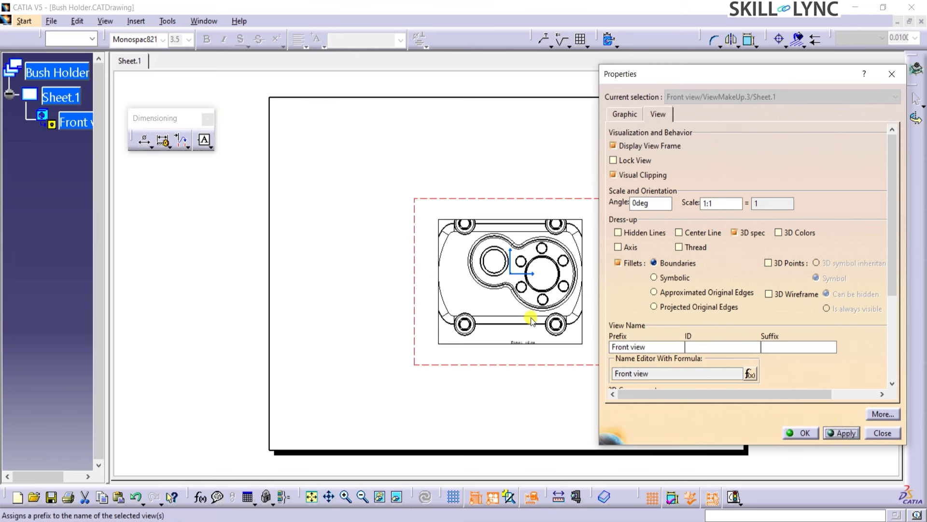
- Turn off visual clipping for the front view and read the context help for the visual clipping and view angle options
{"action": "left_click", "coordinate": [647, 177]}
{"action": "left_click", "coordinate": [864, 74]}
{"action": "left_click", "coordinate": [662, 174]}
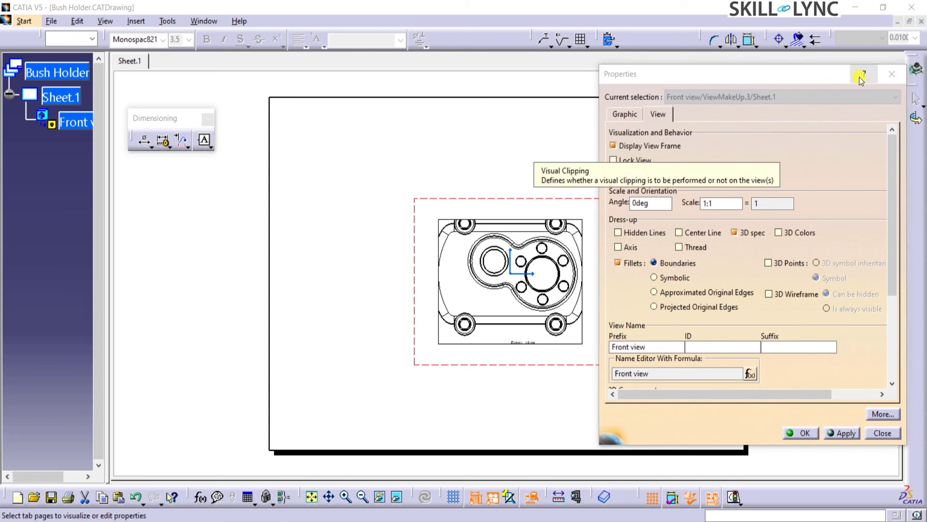
{"action": "left_click", "coordinate": [860, 75]}
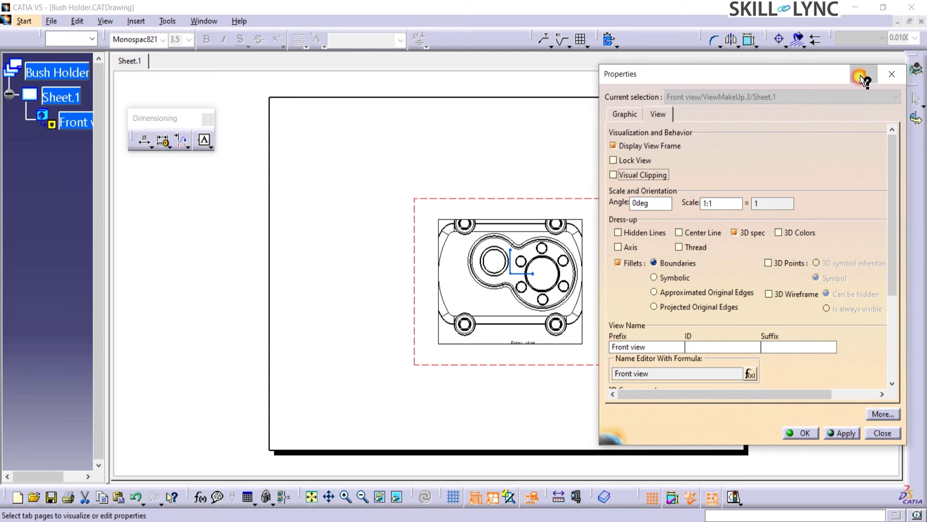
{"action": "left_click", "coordinate": [647, 204]}
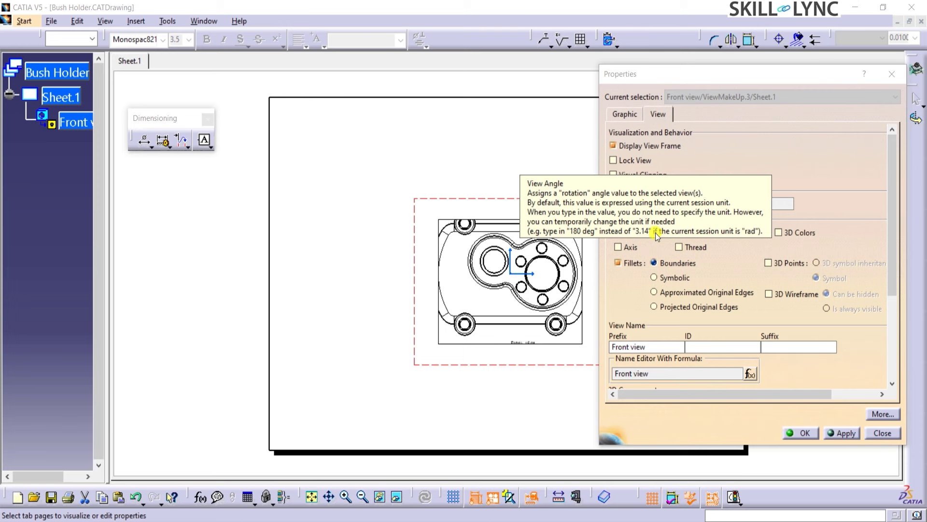
{"action": "left_click", "coordinate": [808, 147]}
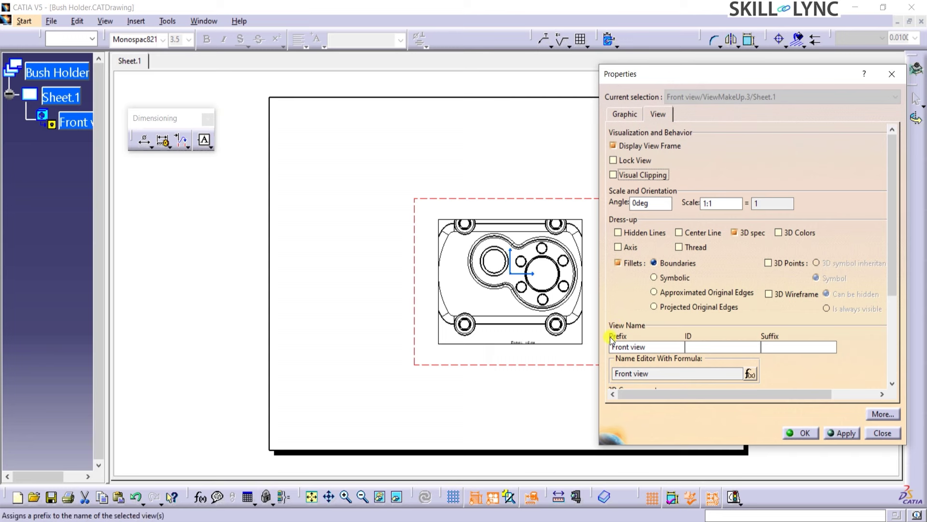
- Show centre lines in the front view, accept the properties and clear the selection
{"action": "left_click_drag", "start_coordinate": [896, 235], "coordinate": [874, 211]}
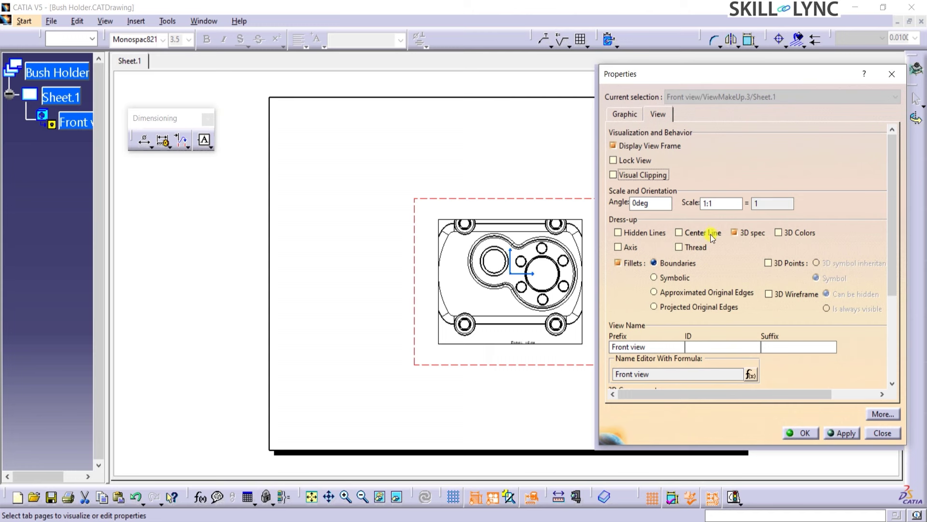
{"action": "left_click", "coordinate": [694, 234]}
{"action": "left_click", "coordinate": [833, 433]}
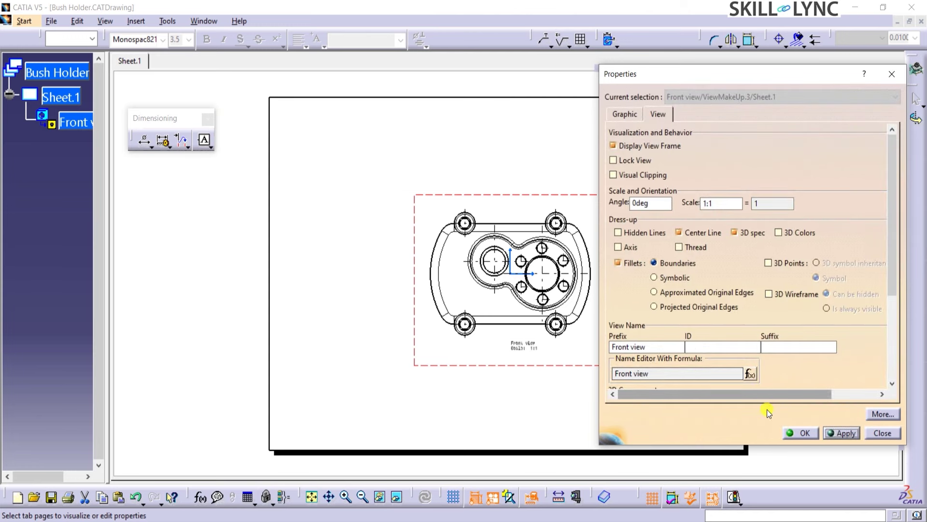
{"action": "left_click", "coordinate": [798, 432]}
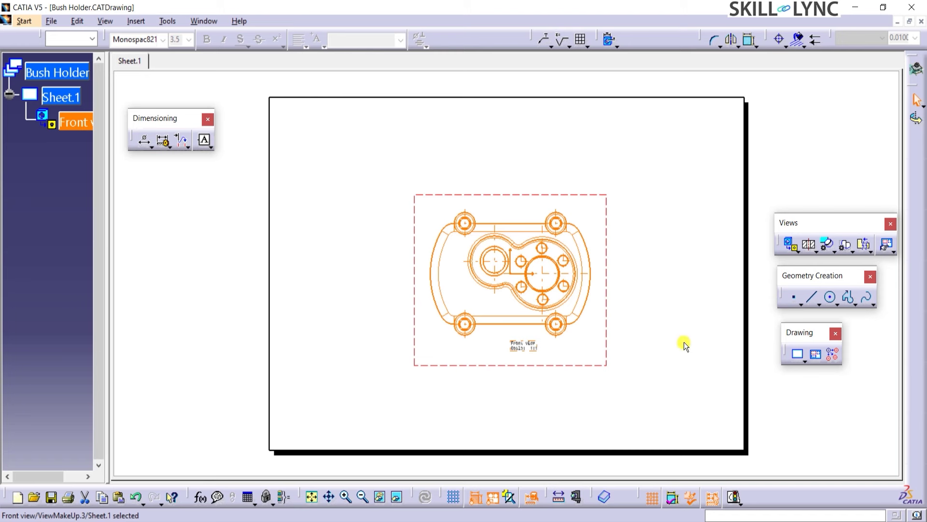
{"action": "left_click", "coordinate": [686, 354]}
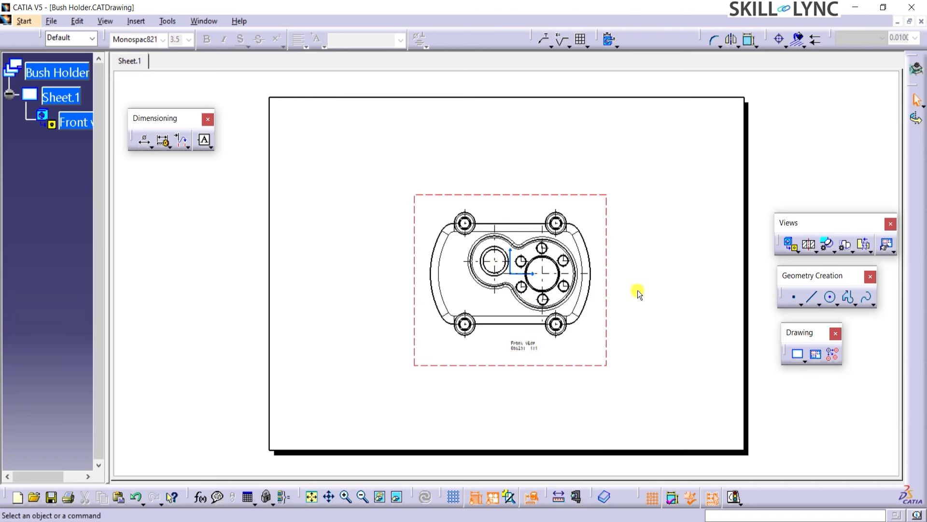
- Dimension the horizontal distance between the centre lines of the two large bores, placing it above the front view
{"action": "middle_click_drag", "start_coordinate": [639, 285], "coordinate": [654, 196], "text": "ctrl"}
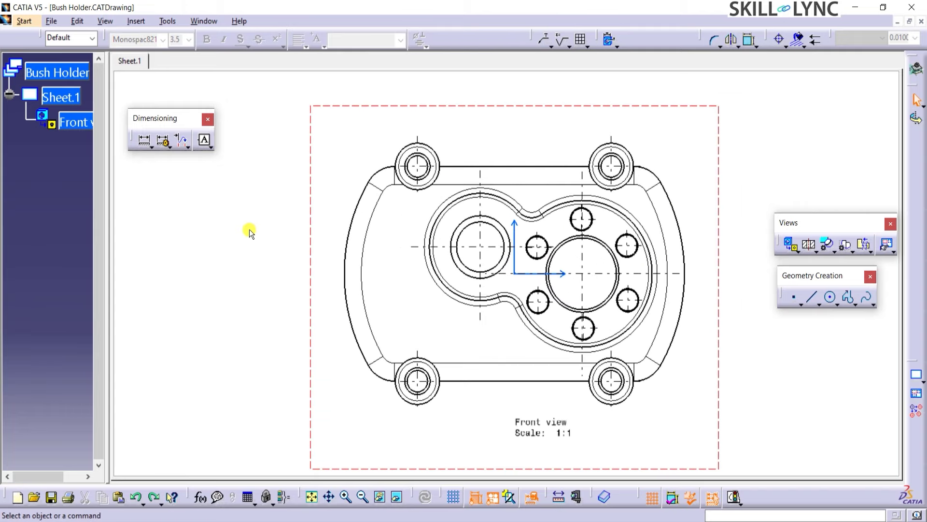
{"action": "left_click", "coordinate": [143, 144]}
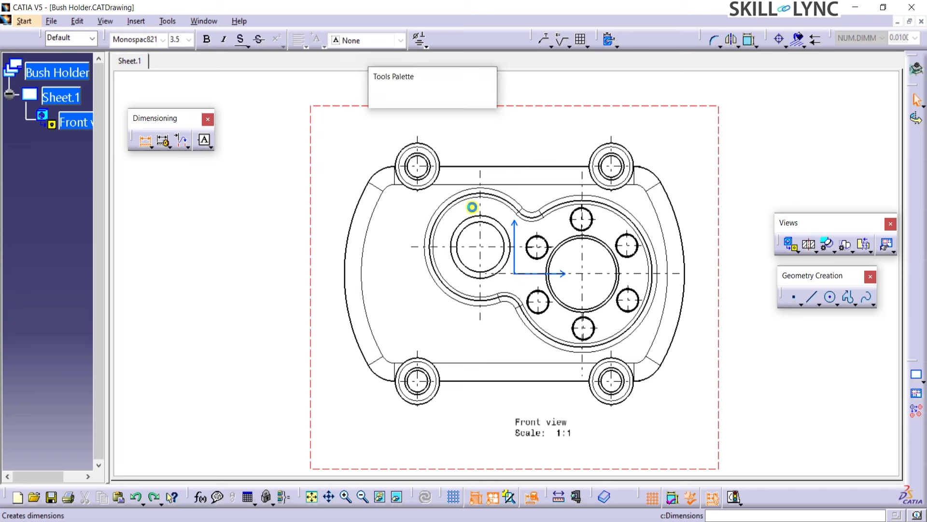
{"action": "left_click", "coordinate": [481, 199]}
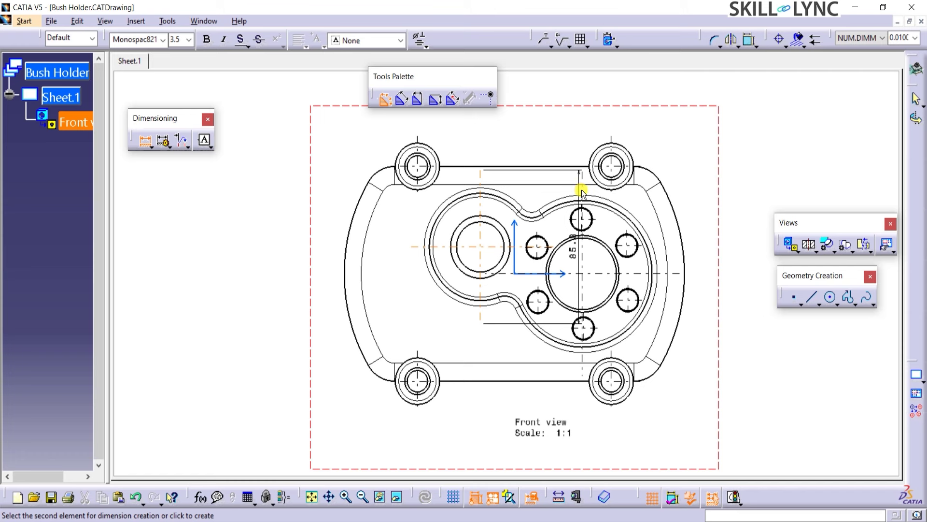
{"action": "left_click", "coordinate": [582, 189]}
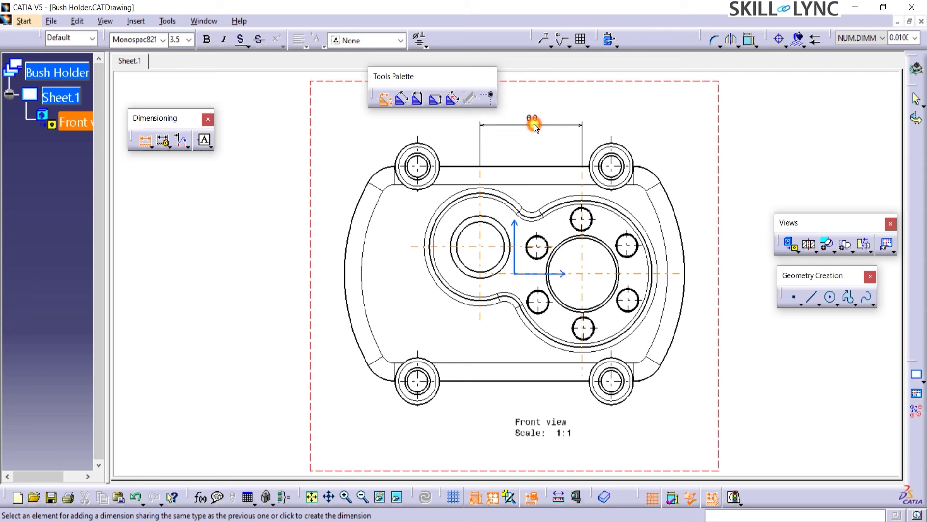
{"action": "left_click", "coordinate": [534, 124]}
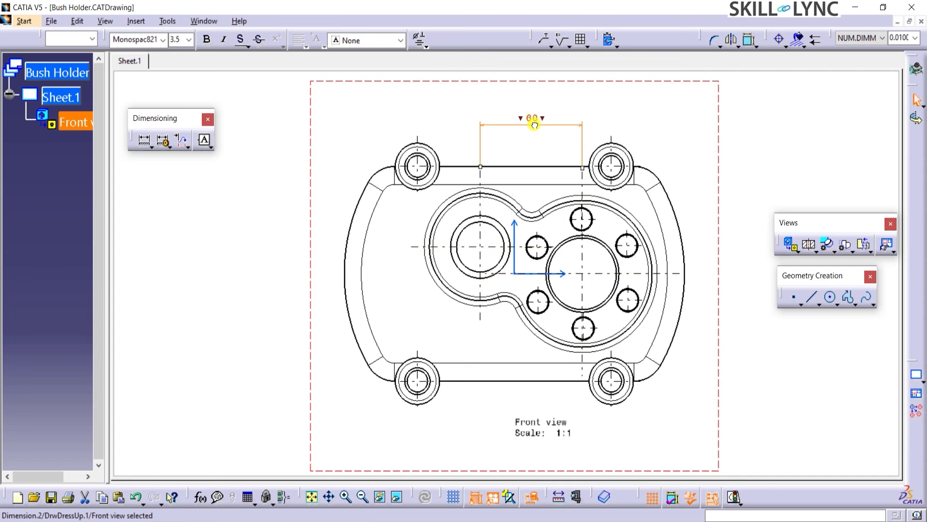
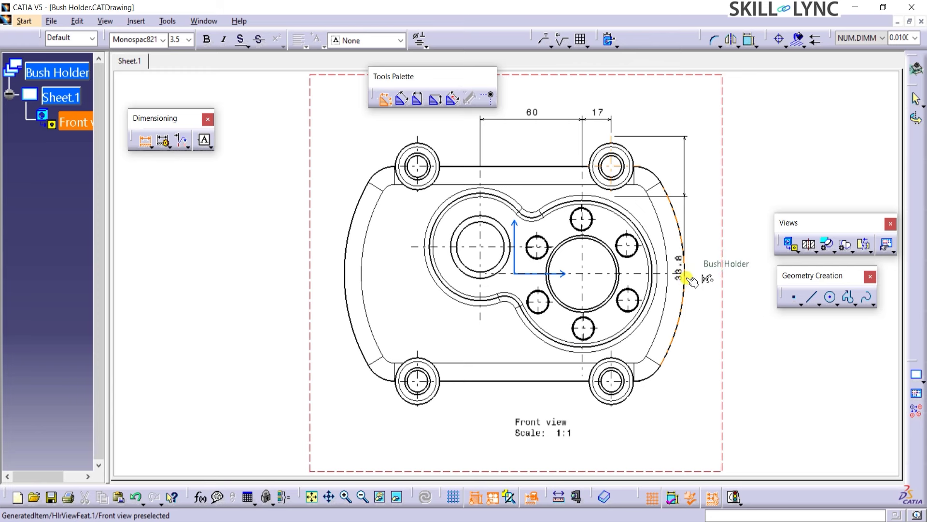
- Dimension the upper-right boss centre to the plate's curved right edge, with the first extension line at Anchor 2 and the second at Anchor 1
{"action": "left_click", "coordinate": [686, 265]}
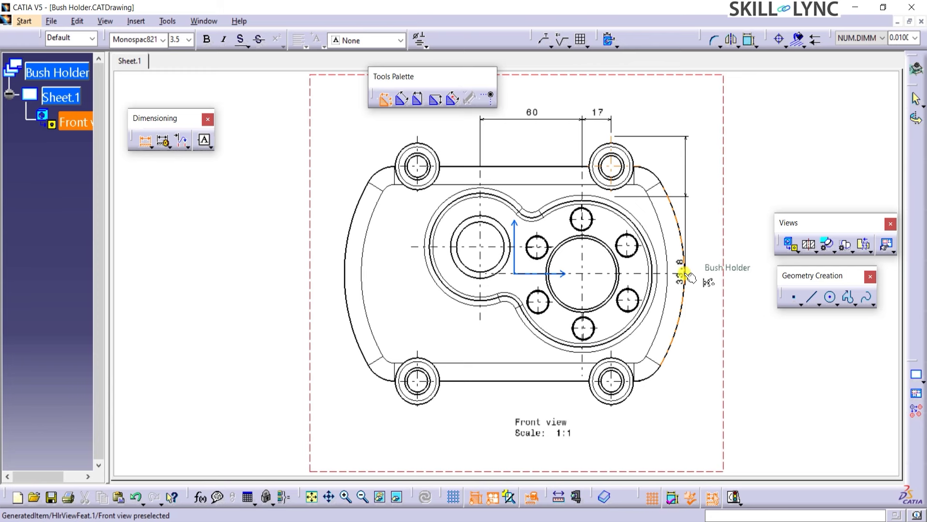
{"action": "left_click", "coordinate": [687, 274]}
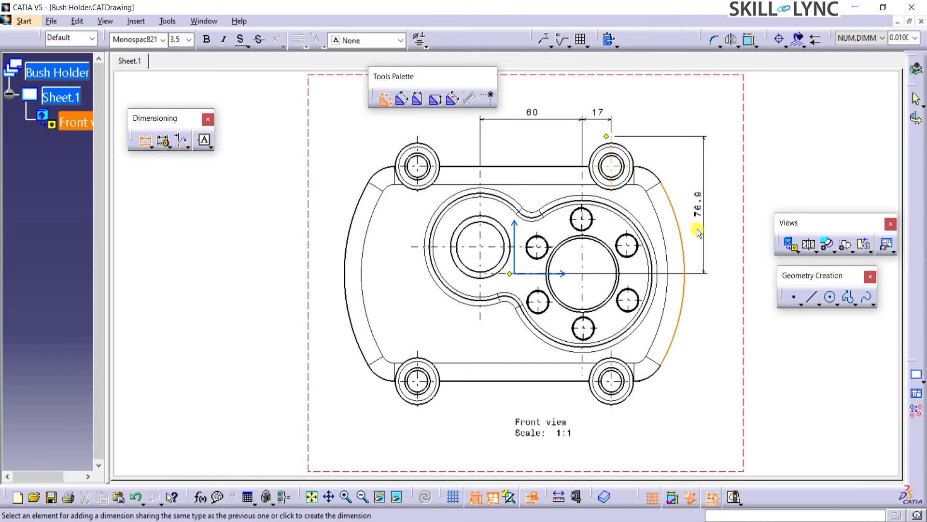
{"action": "right_click", "coordinate": [702, 187]}
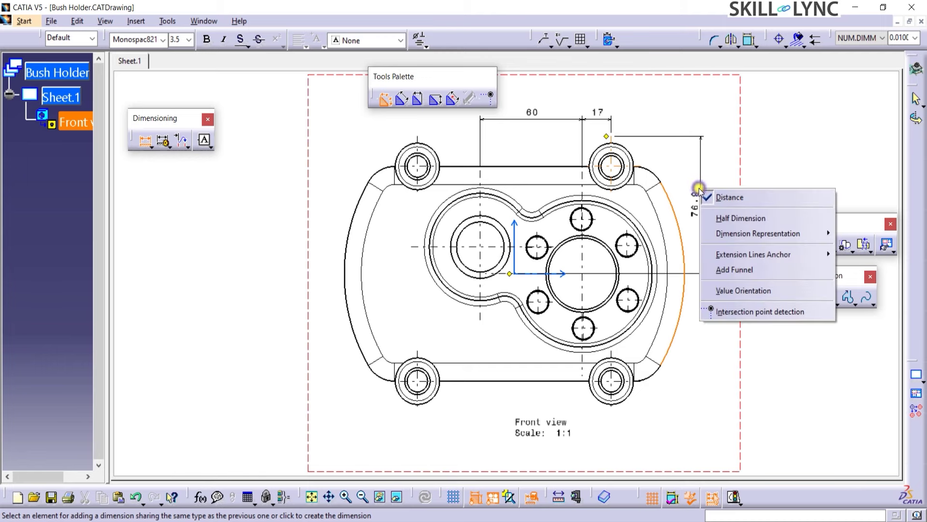
{"action": "mouse_move", "coordinate": [708, 256]}
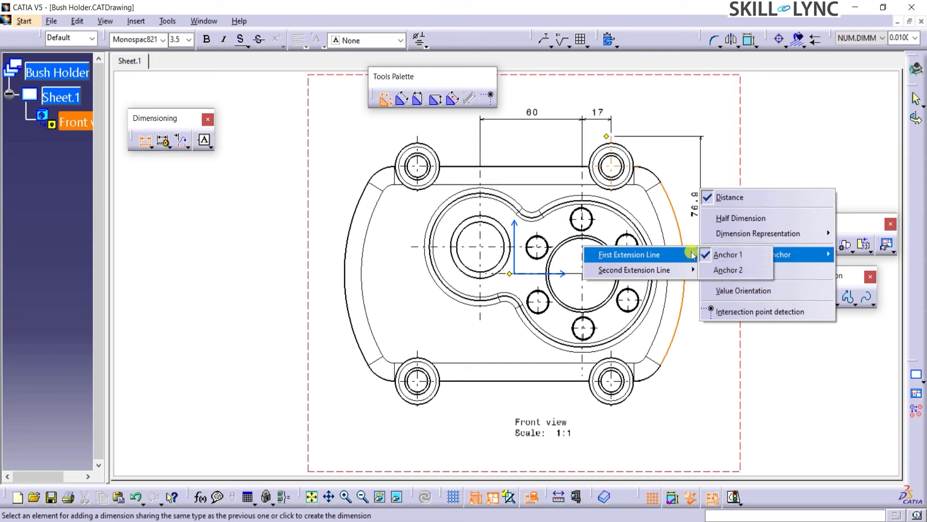
{"action": "left_click", "coordinate": [729, 270]}
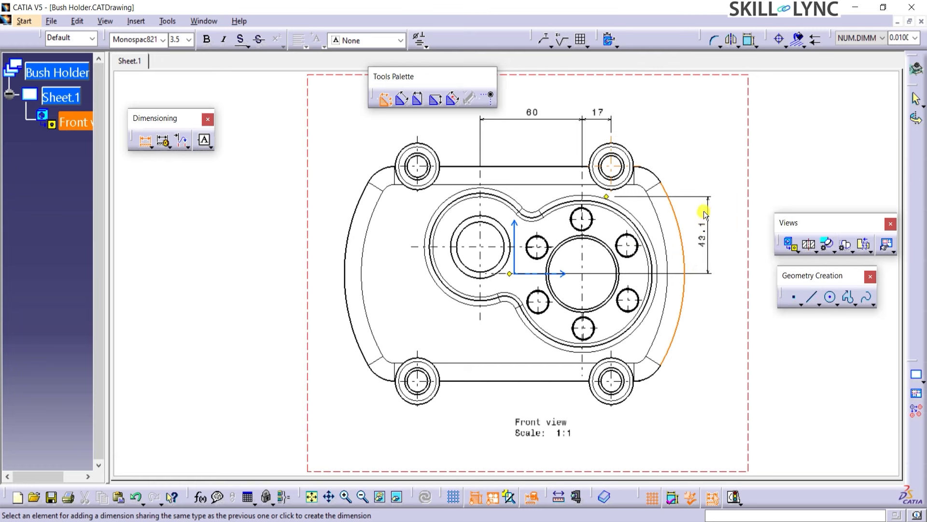
{"action": "right_click", "coordinate": [702, 205]}
{"action": "mouse_move", "coordinate": [721, 272]}
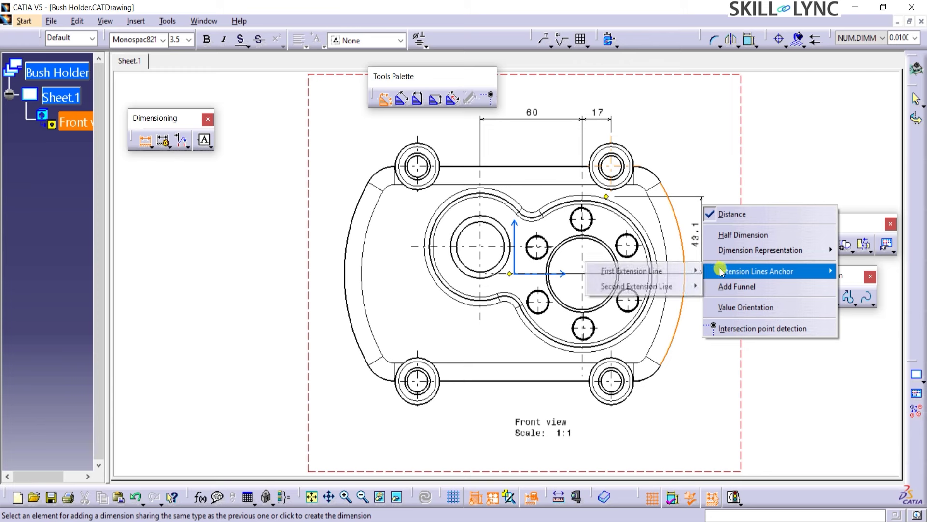
{"action": "mouse_move", "coordinate": [704, 287]}
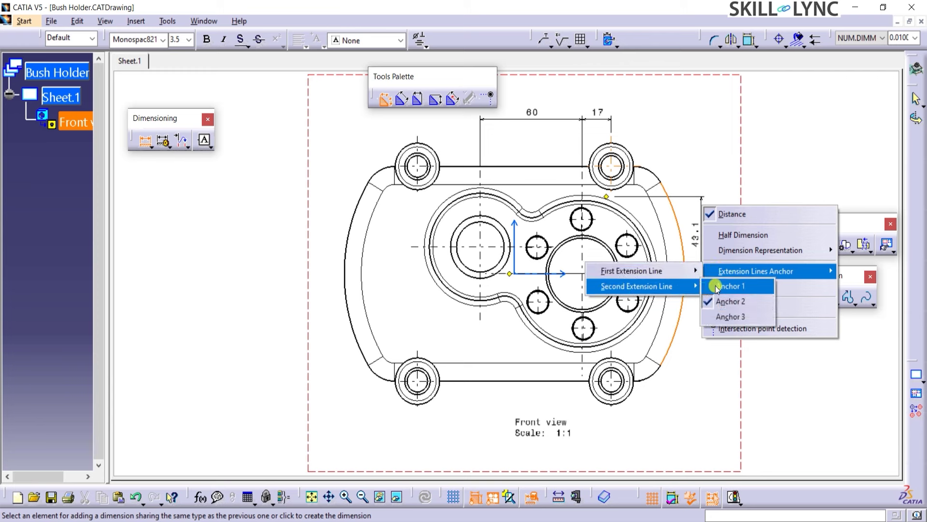
{"action": "left_click", "coordinate": [715, 285]}
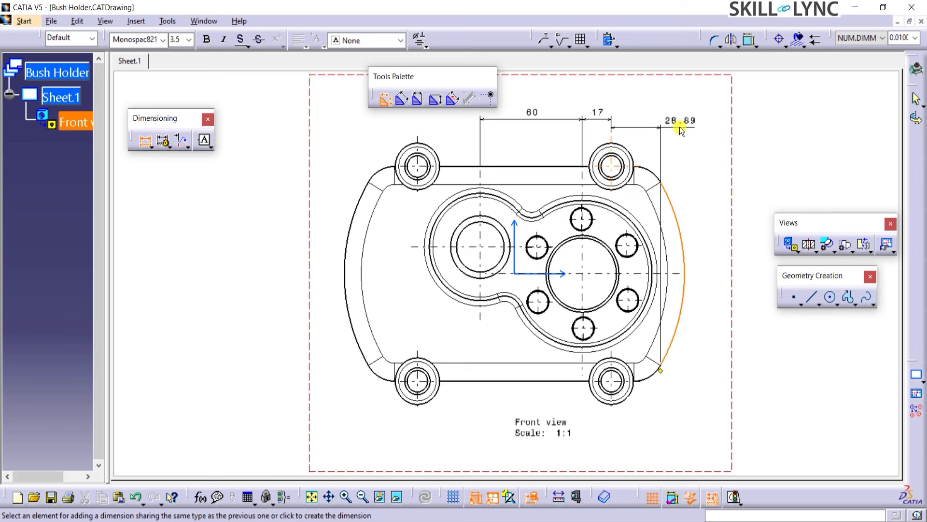
- Set the boss-to-curved-edge dimension's extension line to Anchor 4 and place it above the view, in line with the other horizontal dimensions
{"action": "right_click", "coordinate": [680, 127]}
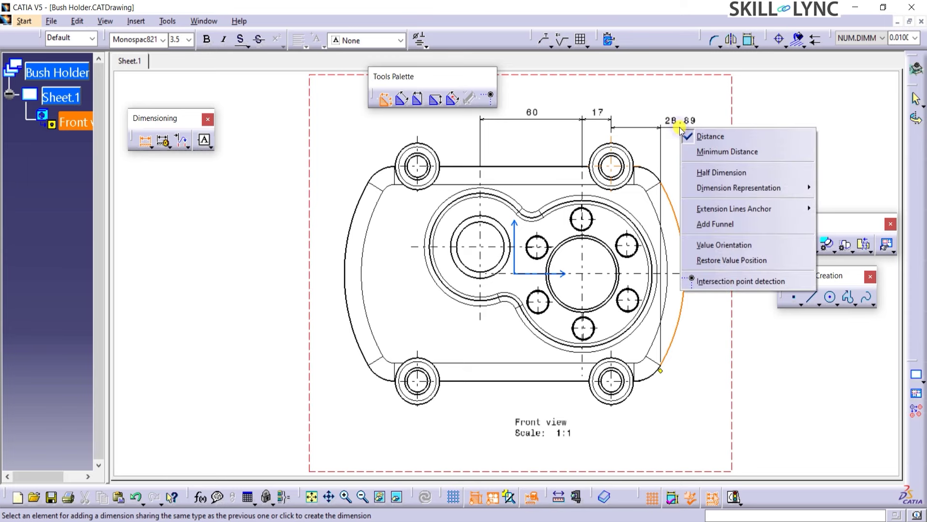
{"action": "mouse_move", "coordinate": [700, 208]}
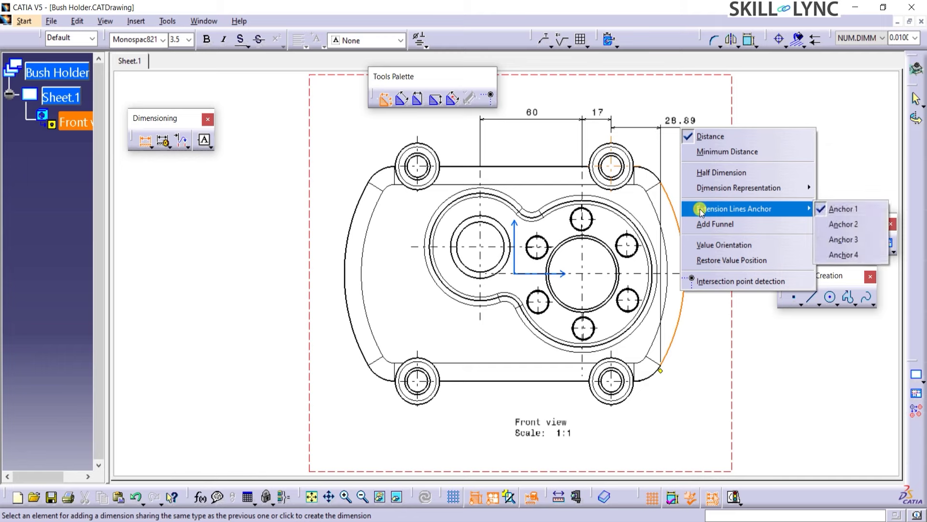
{"action": "left_click", "coordinate": [850, 255]}
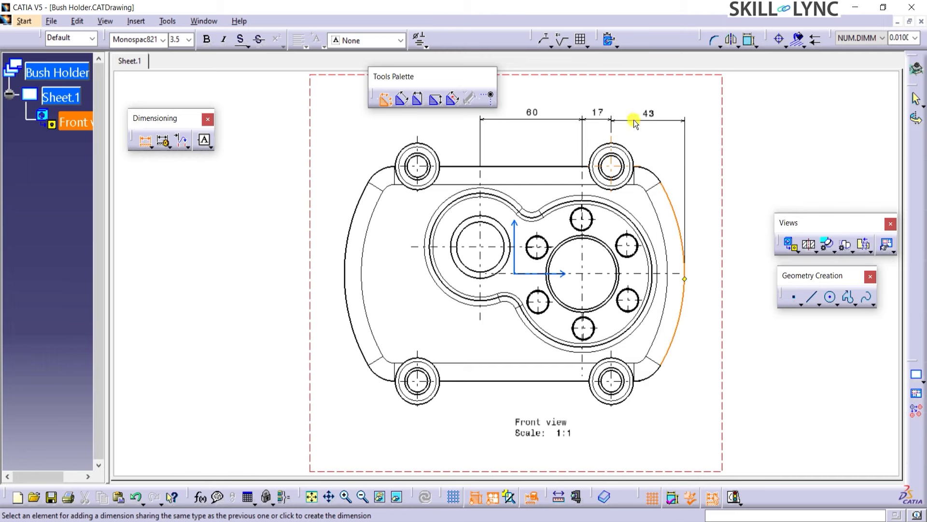
{"action": "left_click", "coordinate": [634, 119]}
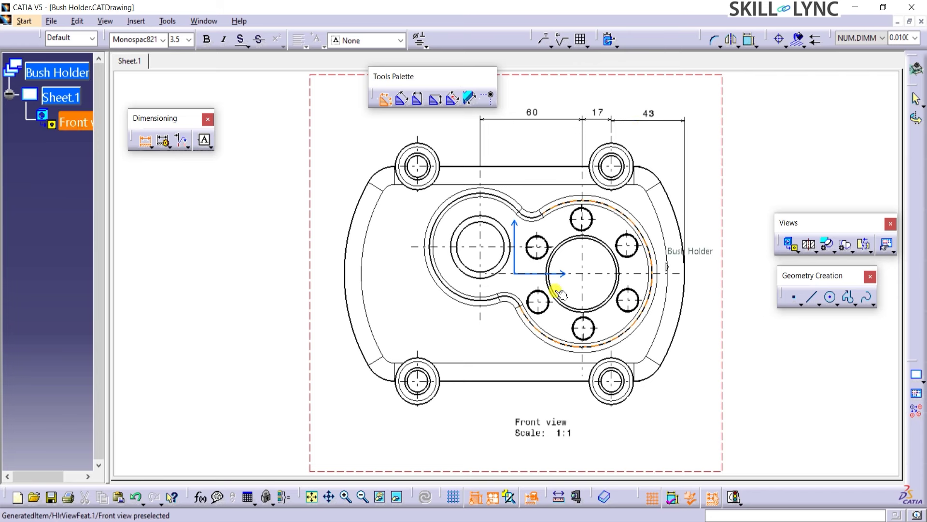
- Dimension the horizontal distance between the centres of the two lower corner bosses, placing it below the plate
{"action": "left_click", "coordinate": [418, 380]}
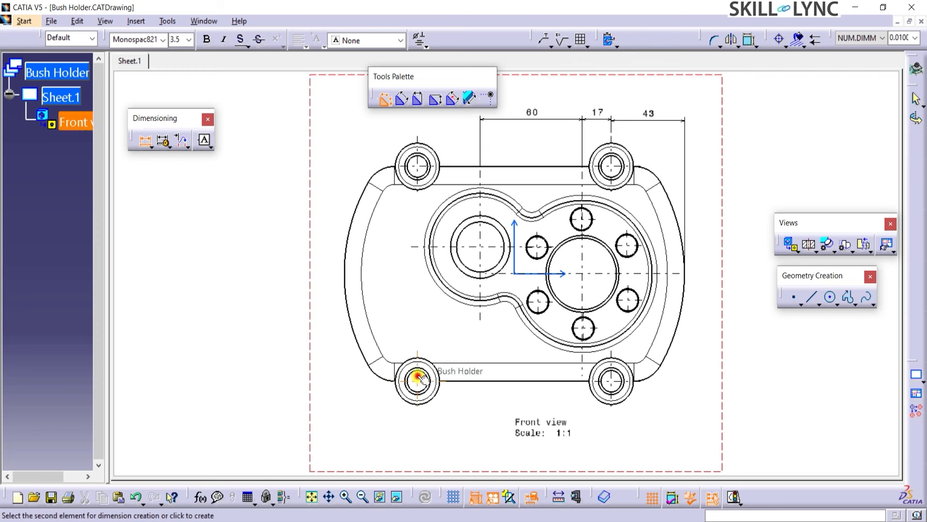
{"action": "left_click", "coordinate": [609, 379]}
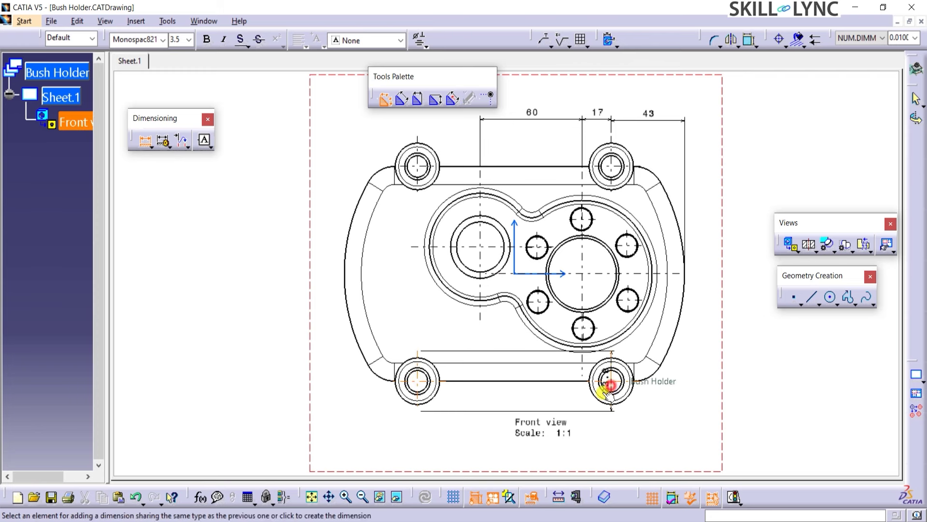
{"action": "left_click", "coordinate": [502, 412]}
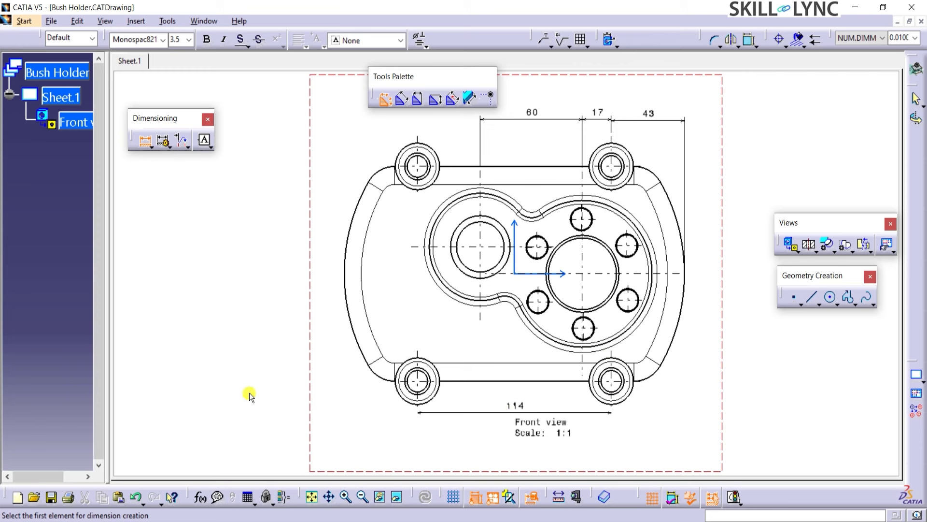
- Dimension the vertical offset between the two large bores' centre lines, placing it left of the smaller bore
{"action": "left_click", "coordinate": [420, 247]}
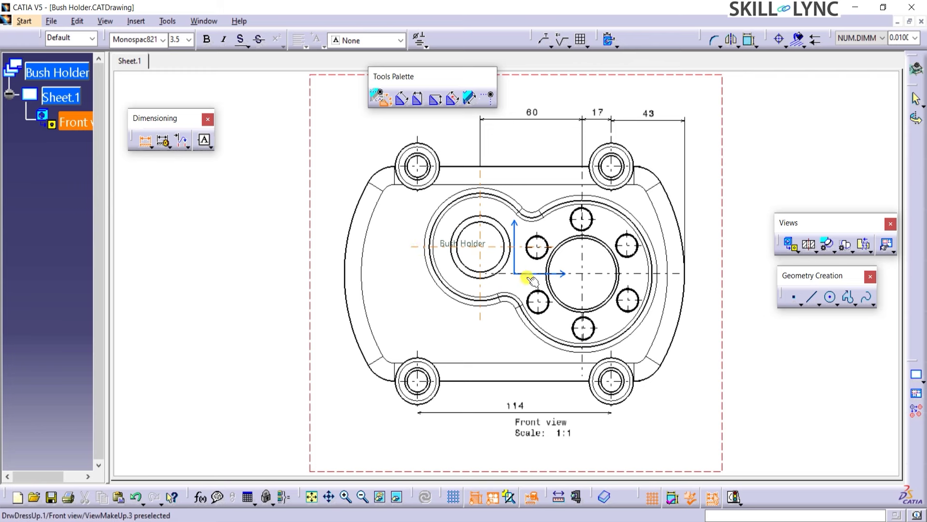
{"action": "left_click", "coordinate": [587, 271]}
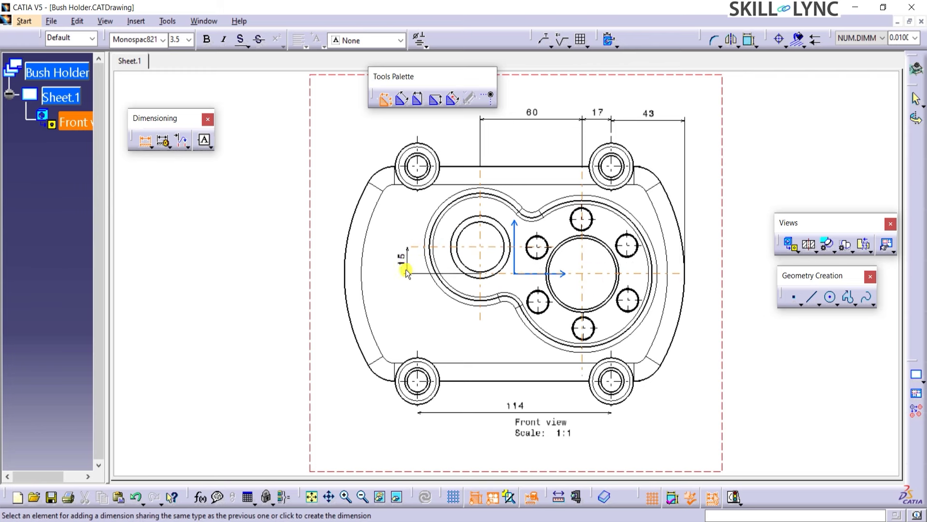
{"action": "left_click", "coordinate": [393, 257]}
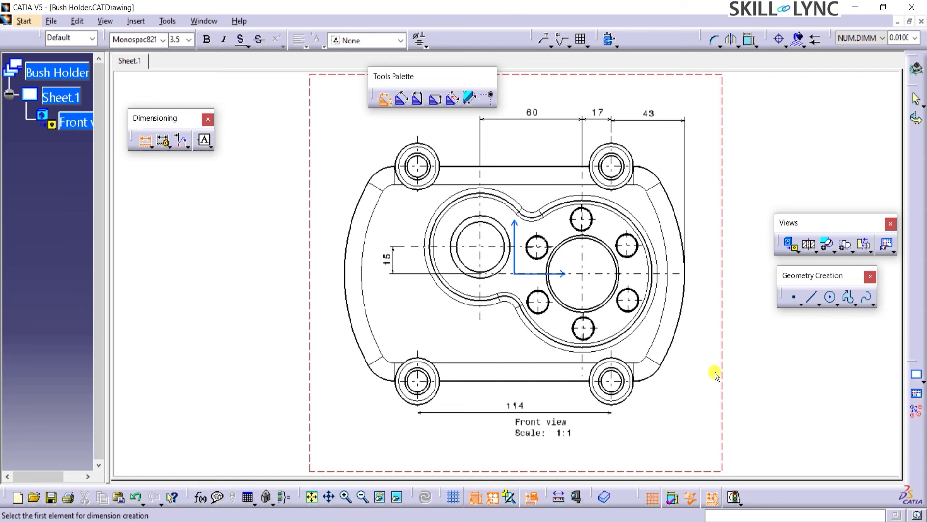
- Dimension the plate's overall height and the distance from its top edge to the larger bore's horizontal centre line, placing both right of the plate
{"action": "middle_click_drag", "start_coordinate": [736, 369], "coordinate": [734, 383], "text": "ctrl"}
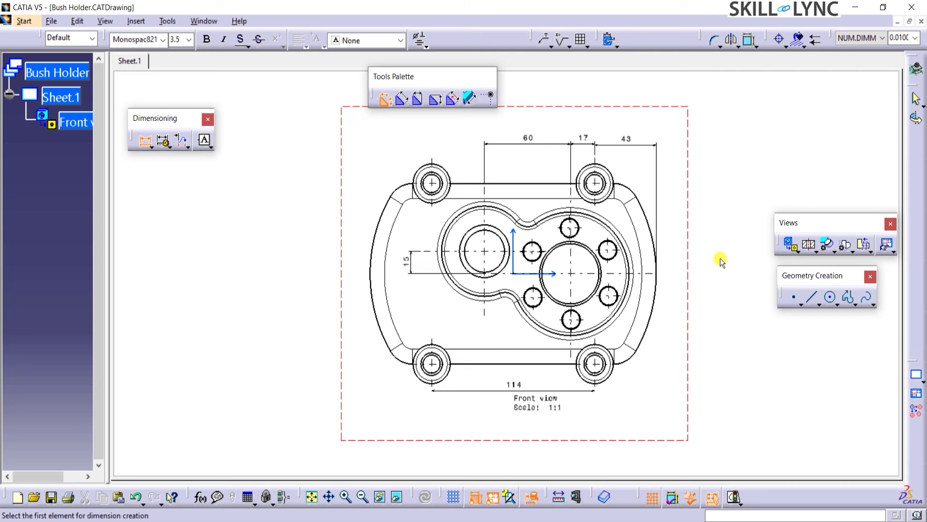
{"action": "left_click", "coordinate": [507, 184]}
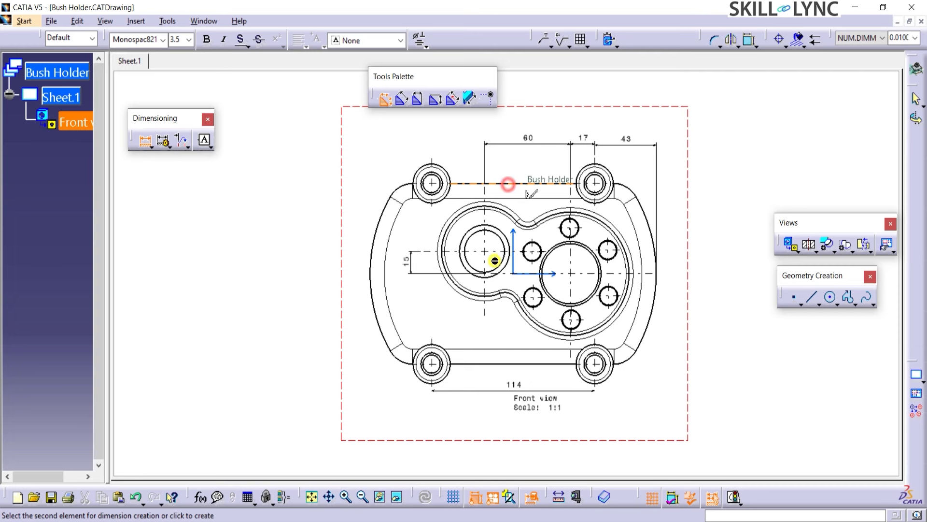
{"action": "left_click", "coordinate": [505, 364]}
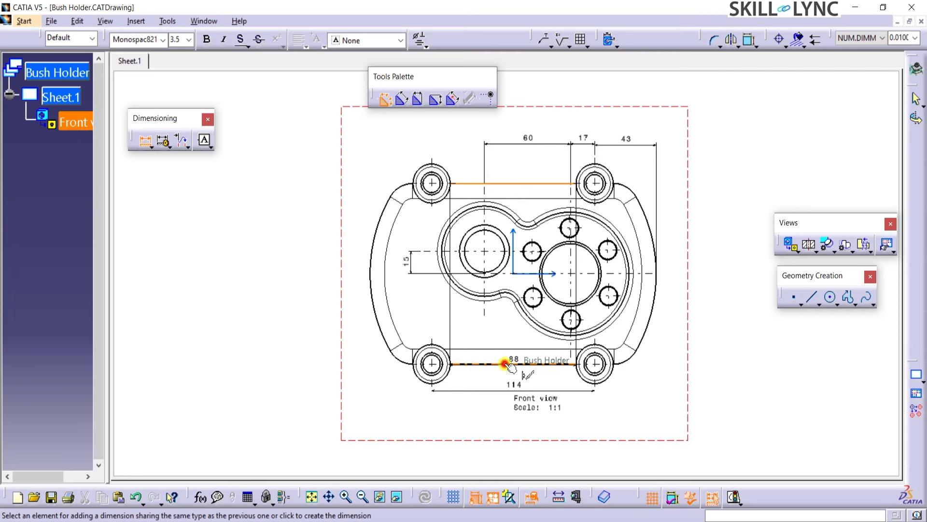
{"action": "left_click", "coordinate": [710, 257]}
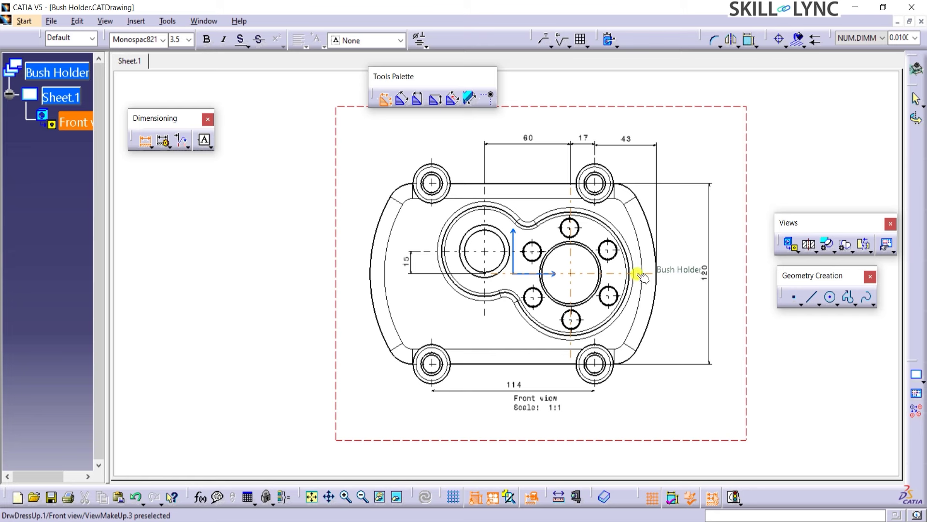
{"action": "left_click", "coordinate": [545, 184]}
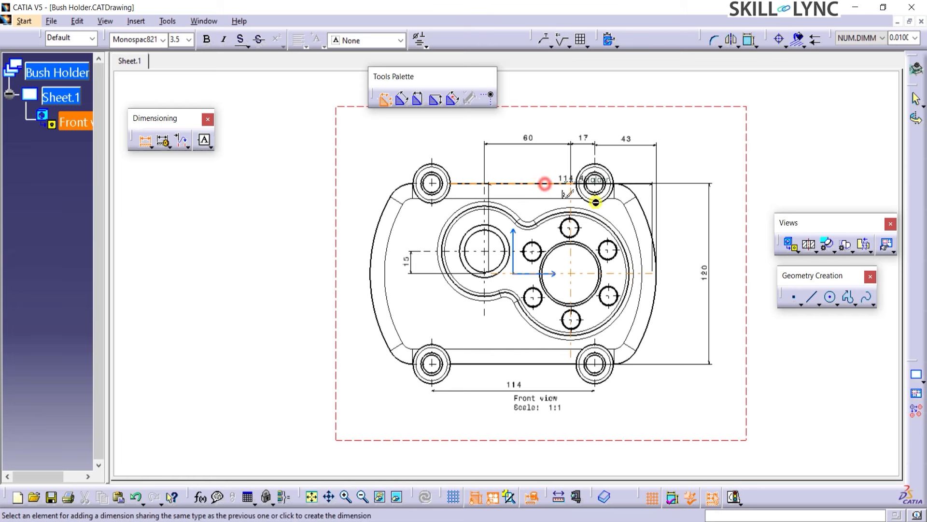
{"action": "left_click", "coordinate": [674, 234]}
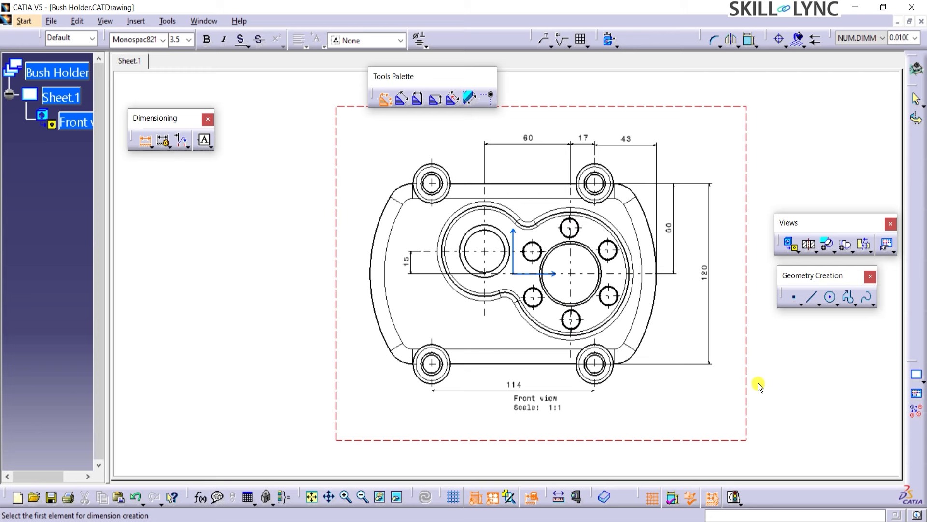
- Add a radius dimension to the plate's left curved edge, placing it outside the plate toward the lower left
{"action": "left_click", "coordinate": [151, 147]}
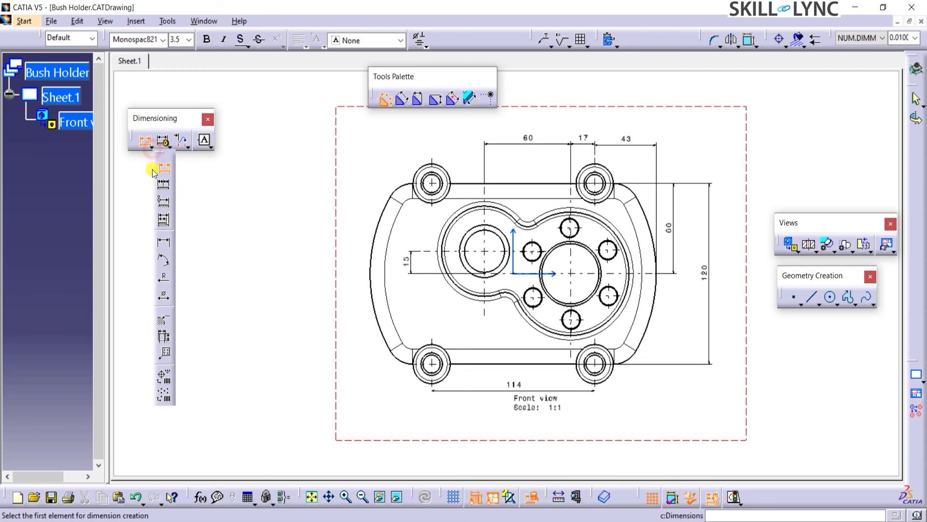
{"action": "left_click", "coordinate": [166, 276]}
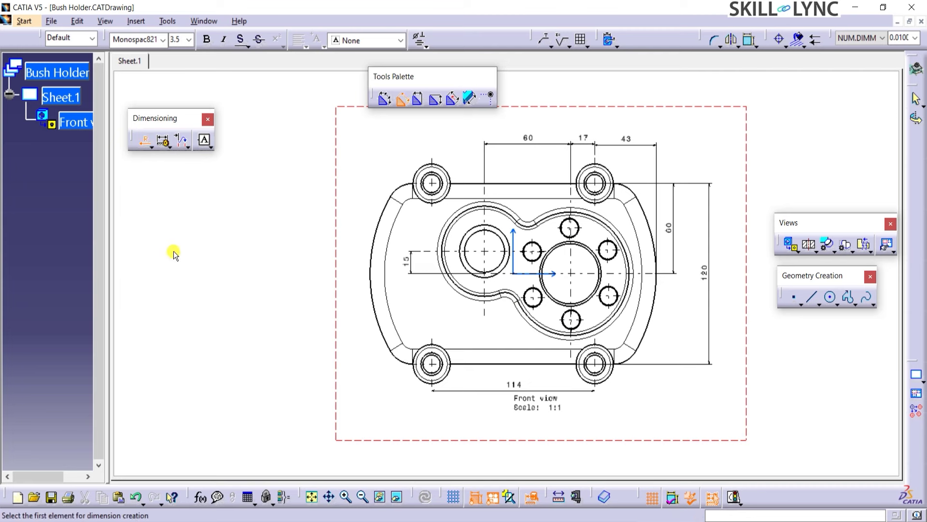
{"action": "left_click", "coordinate": [373, 317]}
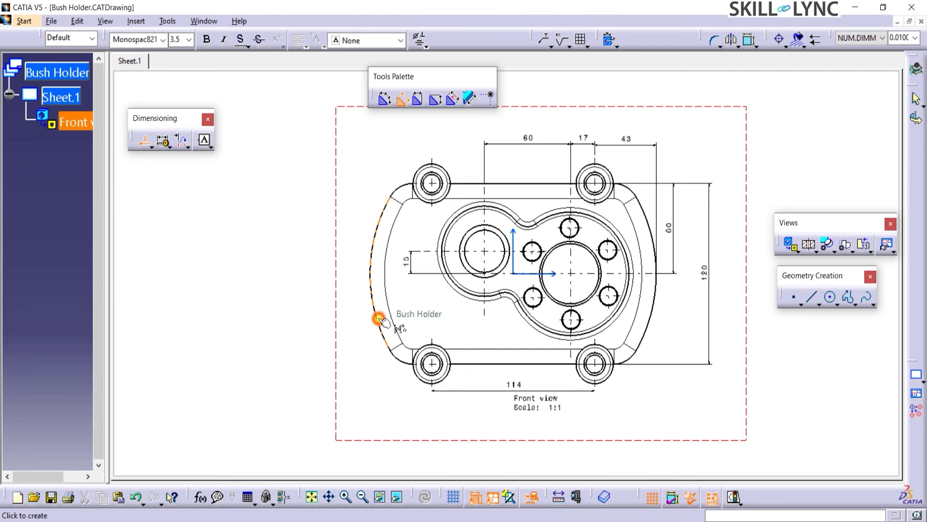
{"action": "left_click", "coordinate": [367, 330]}
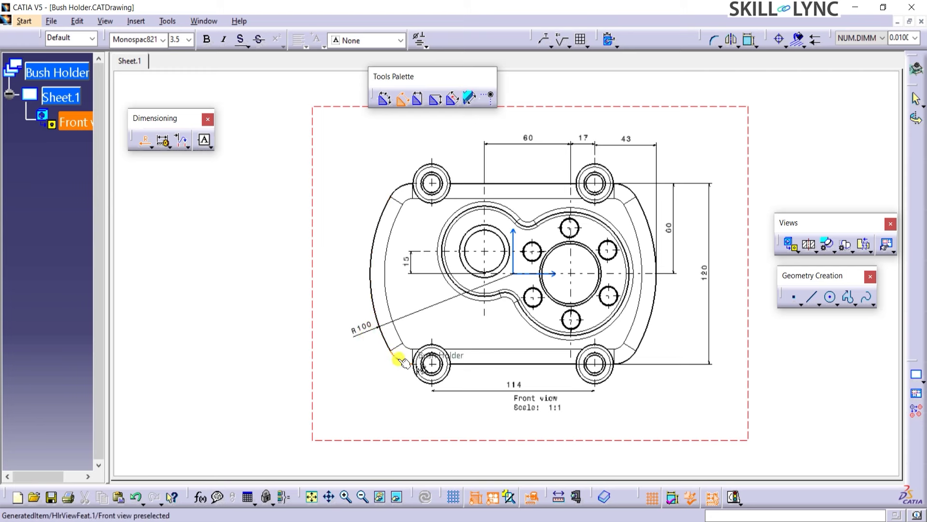
- Add radius dimensions to the plate's lower-left corner arc and the lower blend arc joining the two bore bosses, placing both outside the plate
{"action": "left_click", "coordinate": [399, 359]}
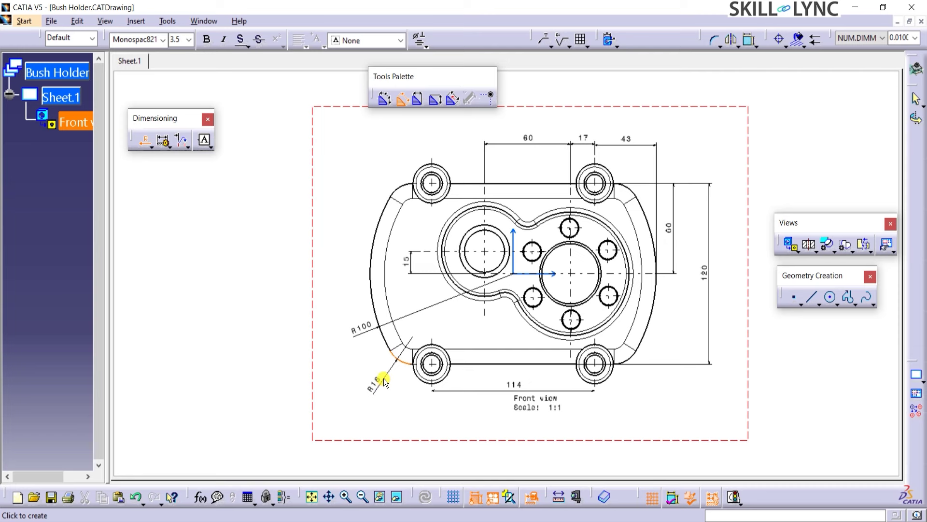
{"action": "left_click", "coordinate": [385, 379]}
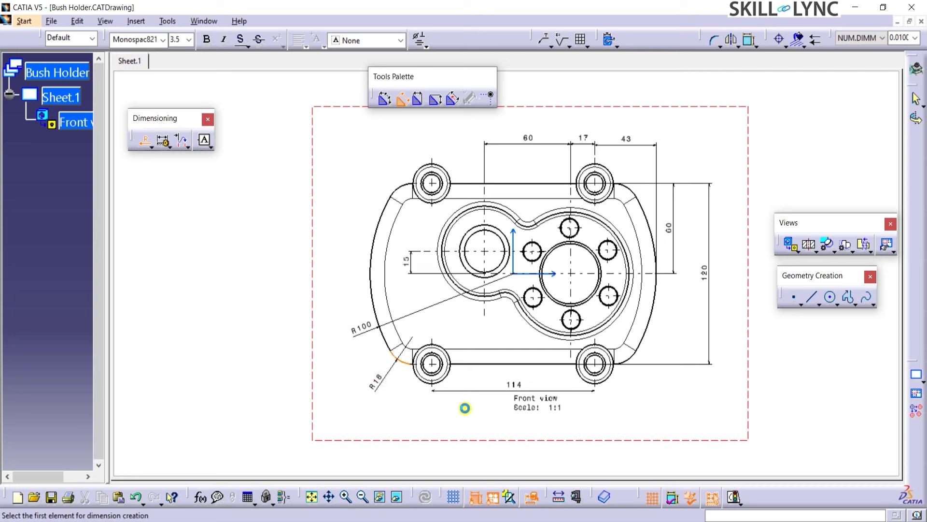
{"action": "left_click", "coordinate": [508, 293]}
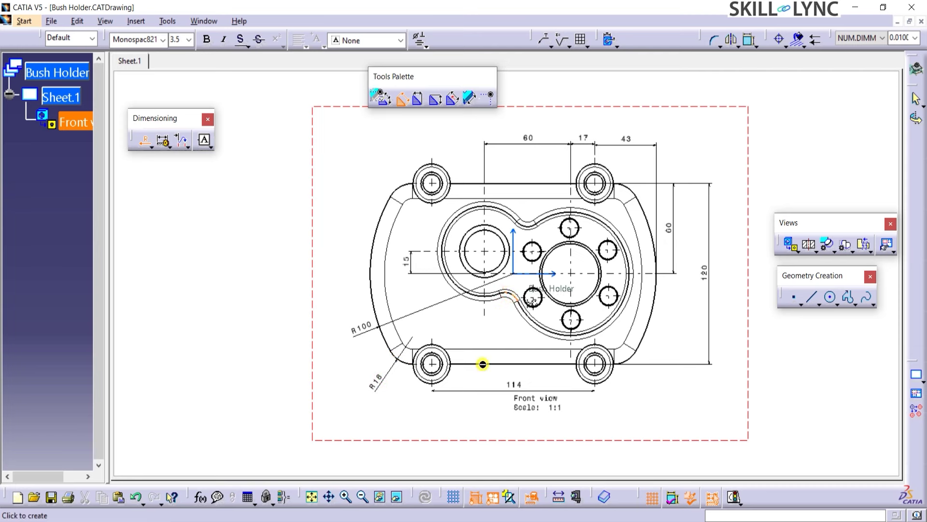
{"action": "left_click", "coordinate": [463, 405]}
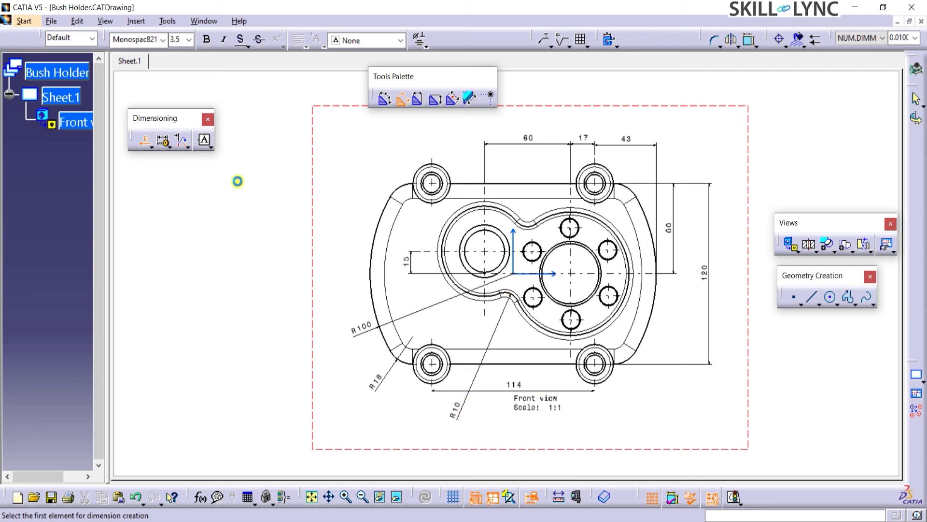
- Add diameter dimensions to the smaller bore's surrounding boss outline and to the bore's outer circle, placing both left of the boss
{"action": "left_click", "coordinate": [152, 147]}
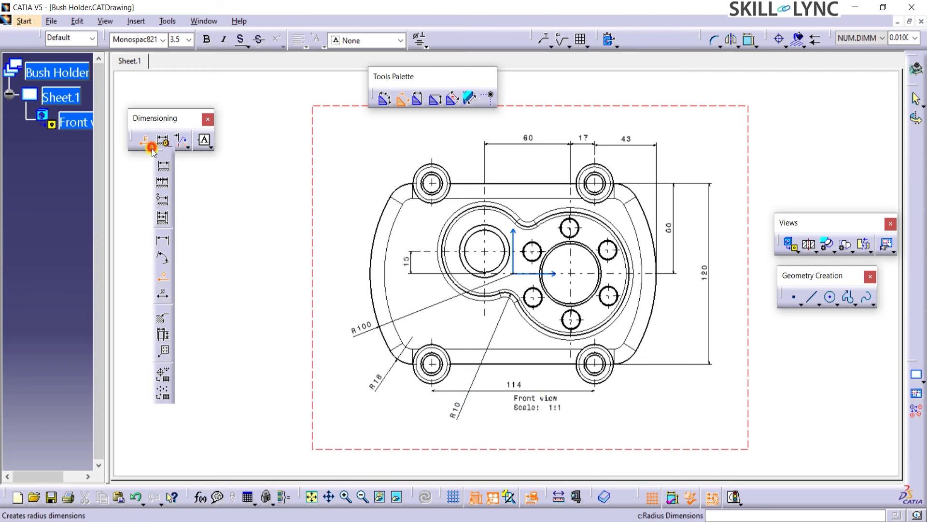
{"action": "left_click", "coordinate": [161, 294]}
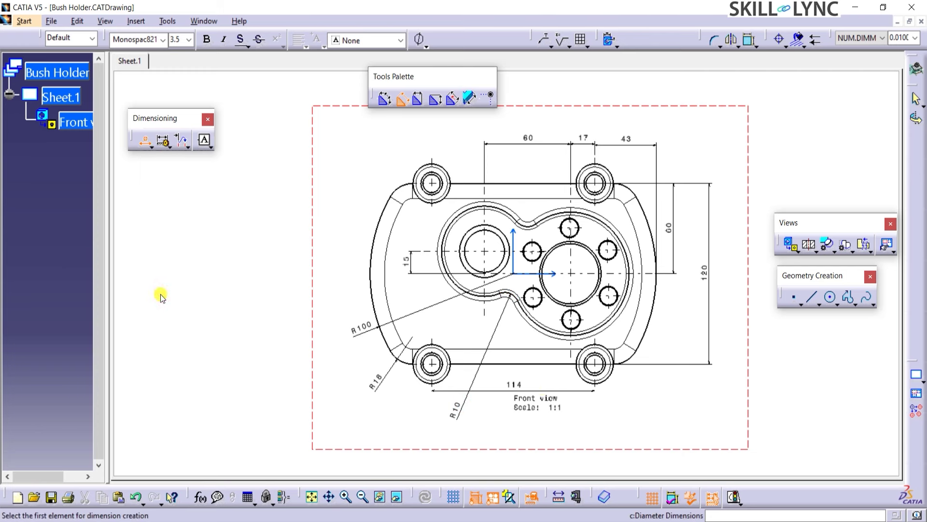
{"action": "left_click", "coordinate": [443, 239]}
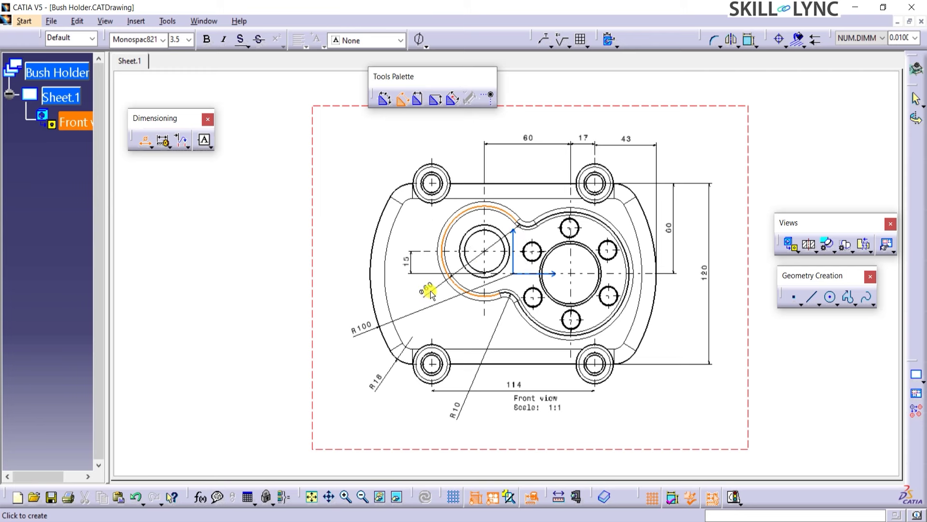
{"action": "left_click", "coordinate": [430, 290]}
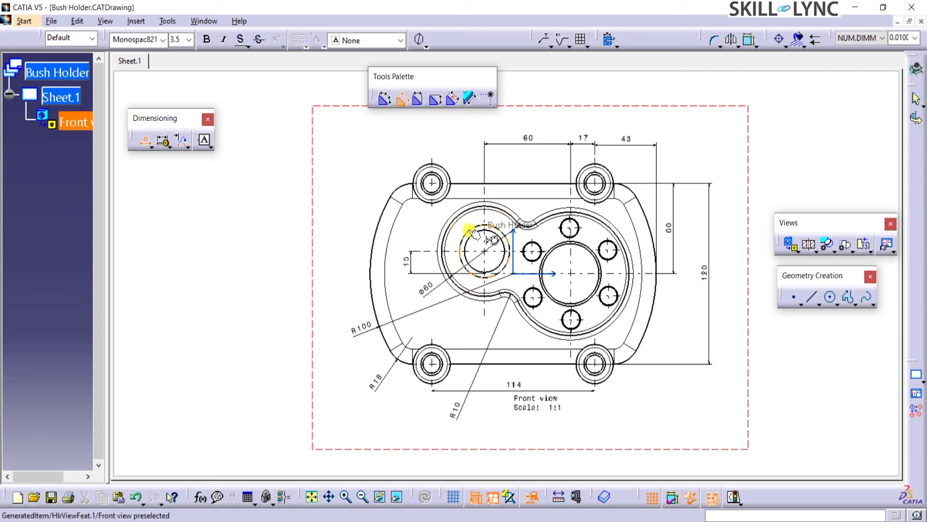
{"action": "left_click", "coordinate": [474, 233]}
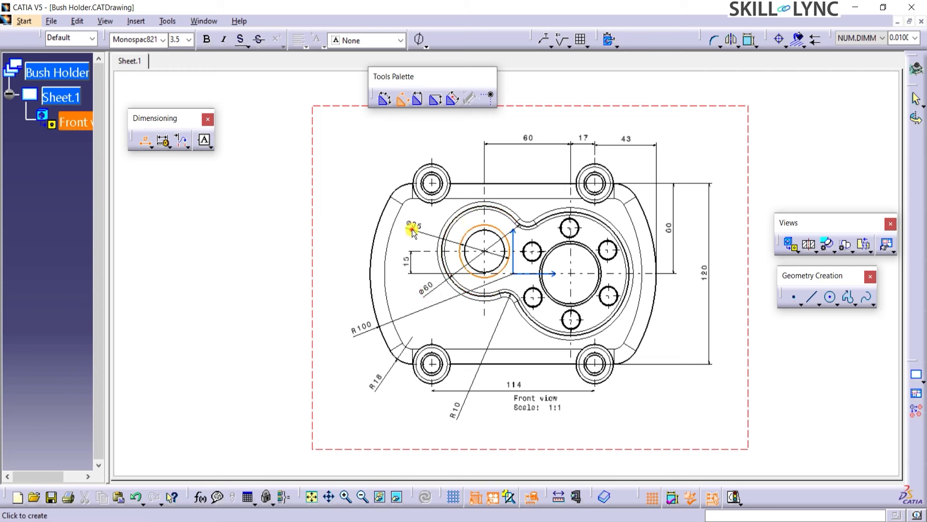
{"action": "left_click", "coordinate": [413, 231]}
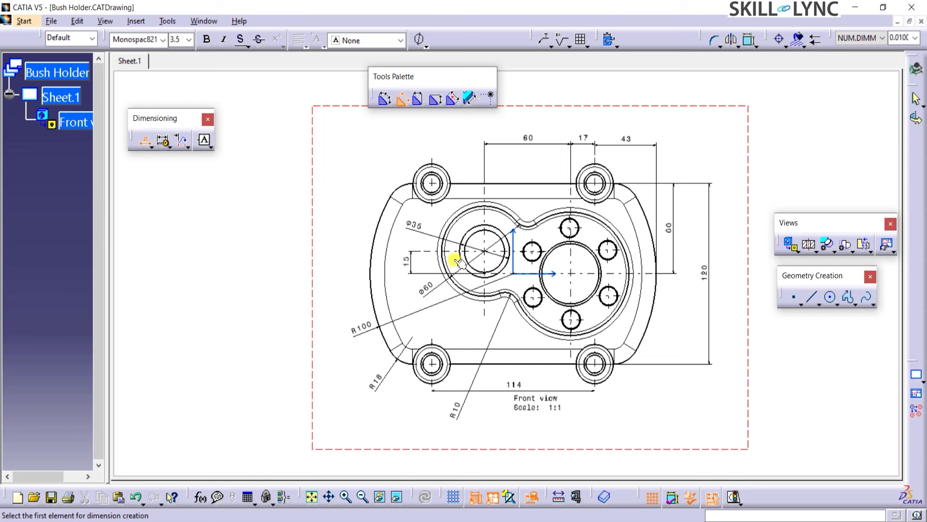
- Add a diameter dimension to the larger boss outline around the six holes, placing it at the boss's upper right, and end dimensioning
{"action": "left_click", "coordinate": [617, 235]}
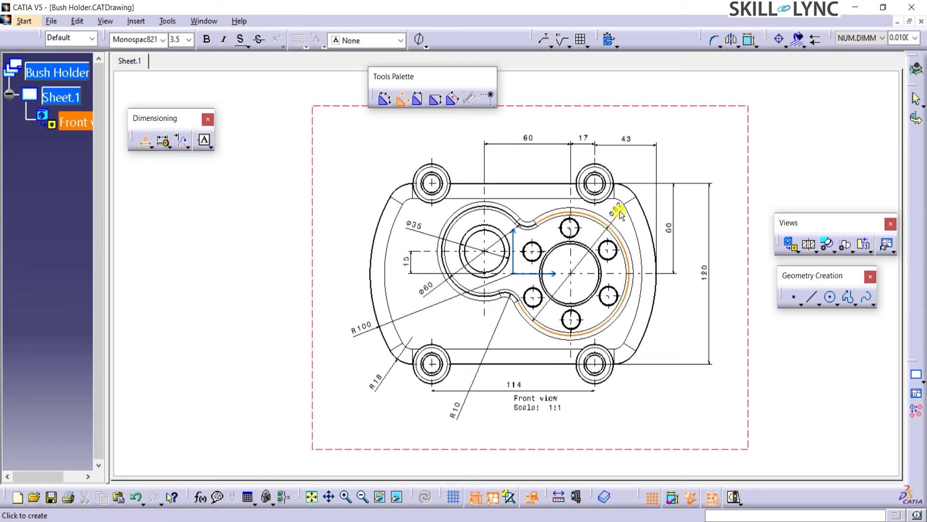
{"action": "left_click", "coordinate": [618, 210]}
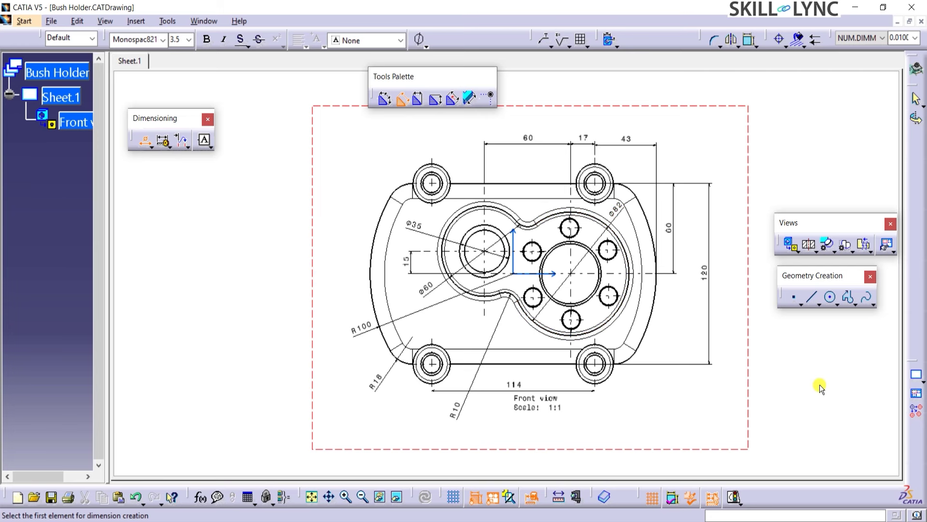
{"action": "left_click", "coordinate": [144, 141]}
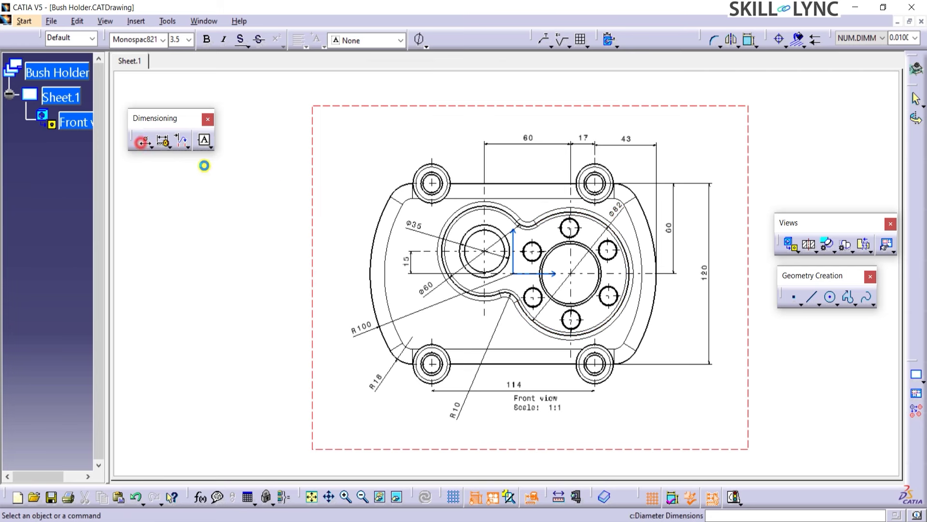
- Draw a pitch circle about 61 mm in diameter, centred on the larger bore and passing through the six small holes' centres
{"action": "left_click", "coordinate": [830, 297]}
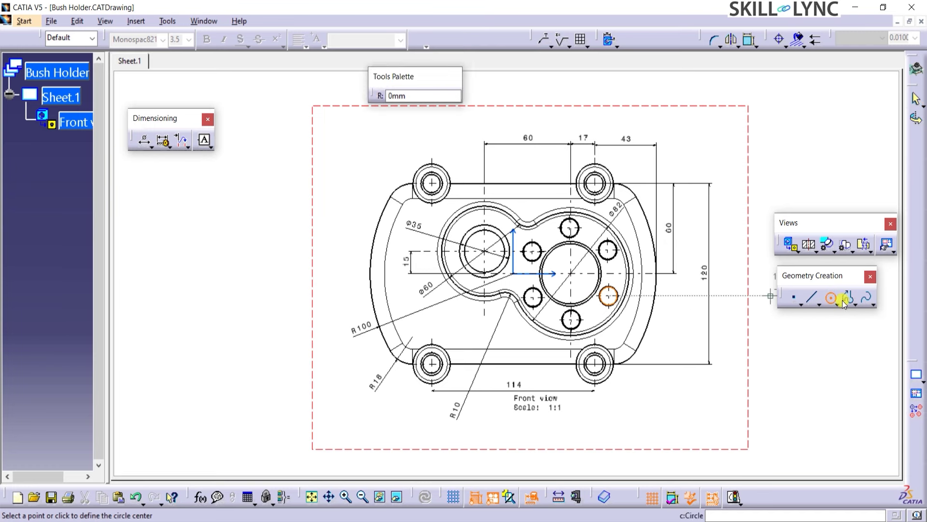
{"action": "left_click", "coordinate": [569, 273]}
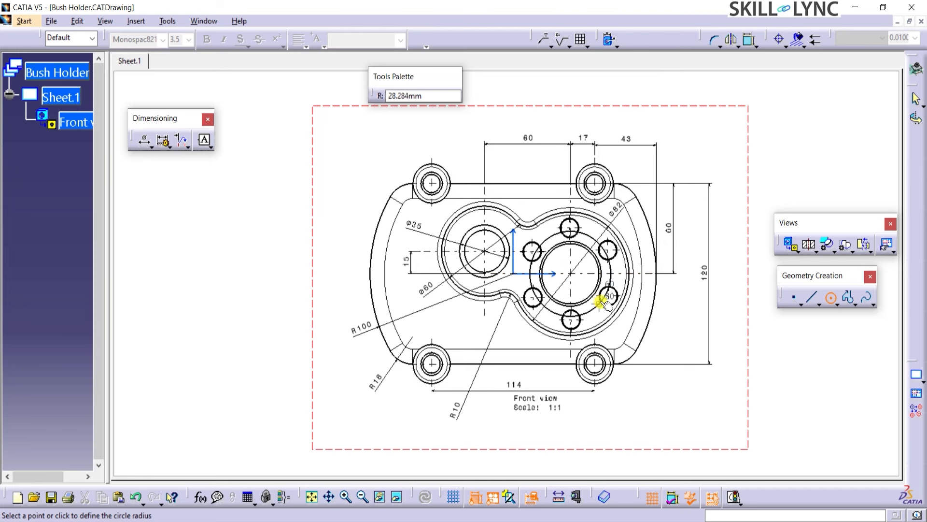
{"action": "left_click", "coordinate": [610, 297]}
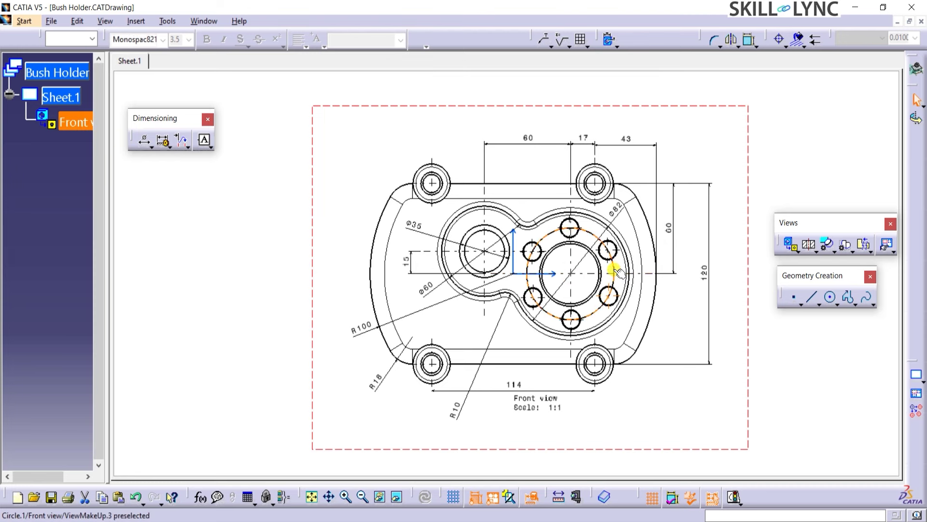
- Change the pitch circle's linetype to dashed type 2 in its graphic properties
{"action": "right_click", "coordinate": [615, 269]}
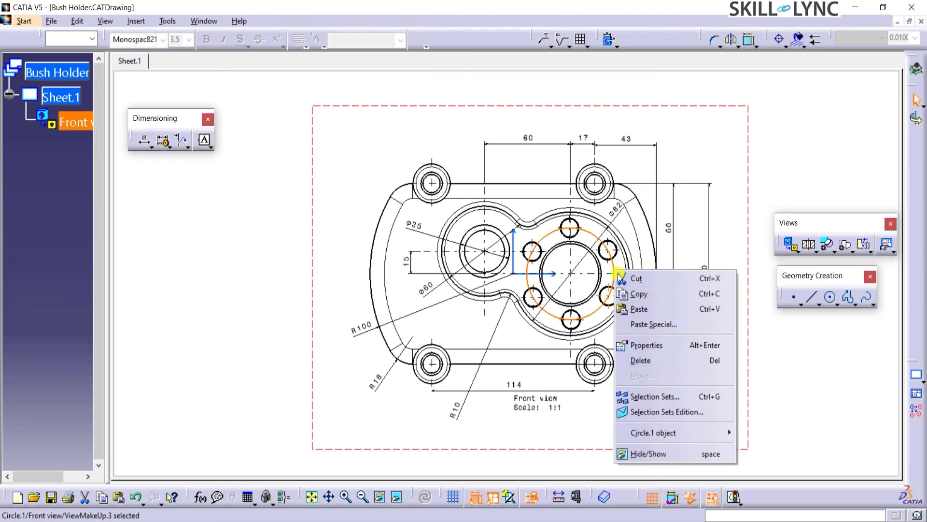
{"action": "left_click", "coordinate": [634, 346]}
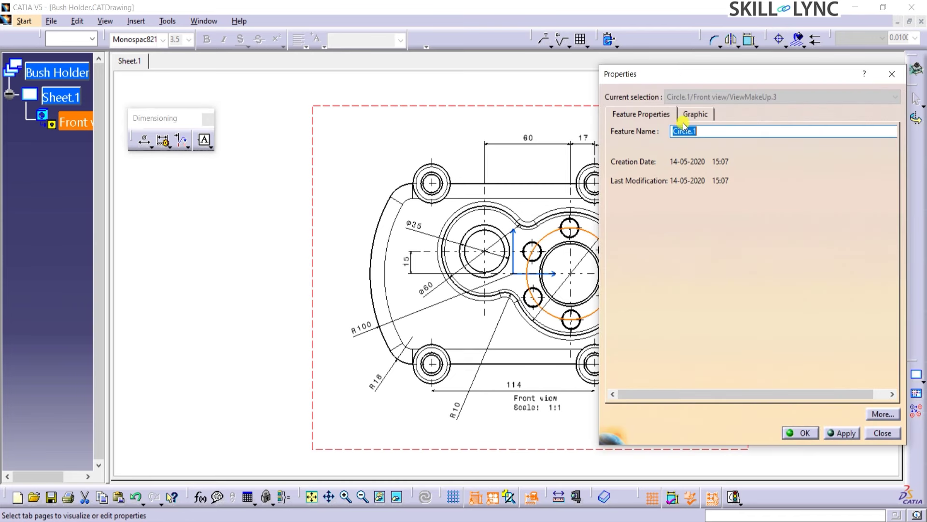
{"action": "left_click", "coordinate": [694, 115]}
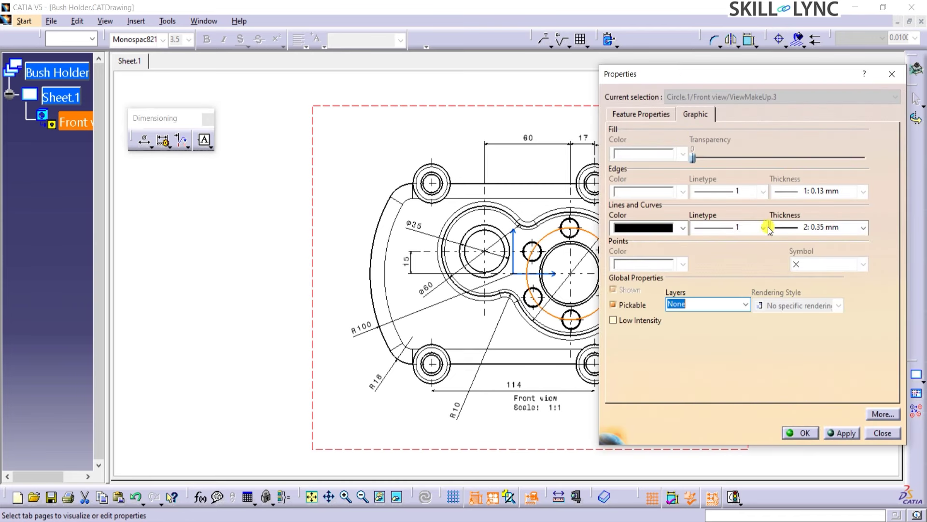
{"action": "left_click", "coordinate": [763, 227]}
{"action": "left_click", "coordinate": [723, 256]}
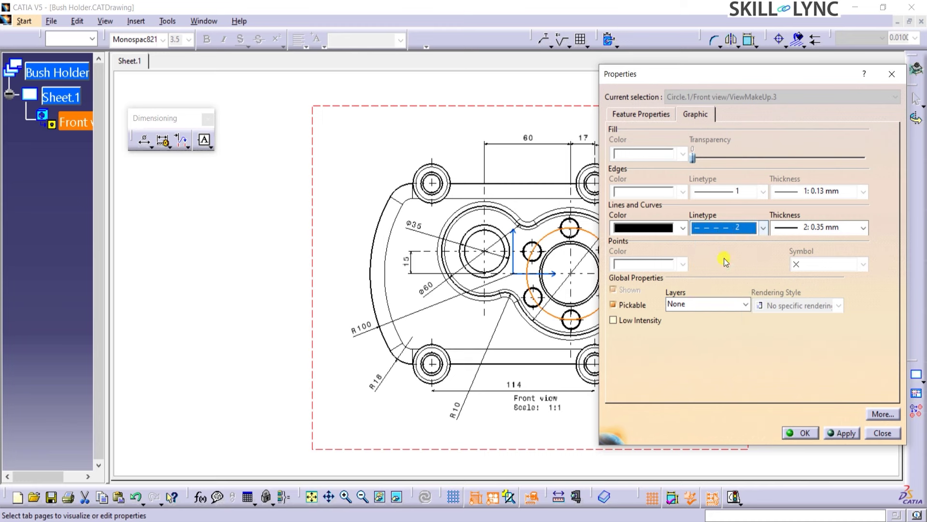
{"action": "left_click", "coordinate": [858, 436]}
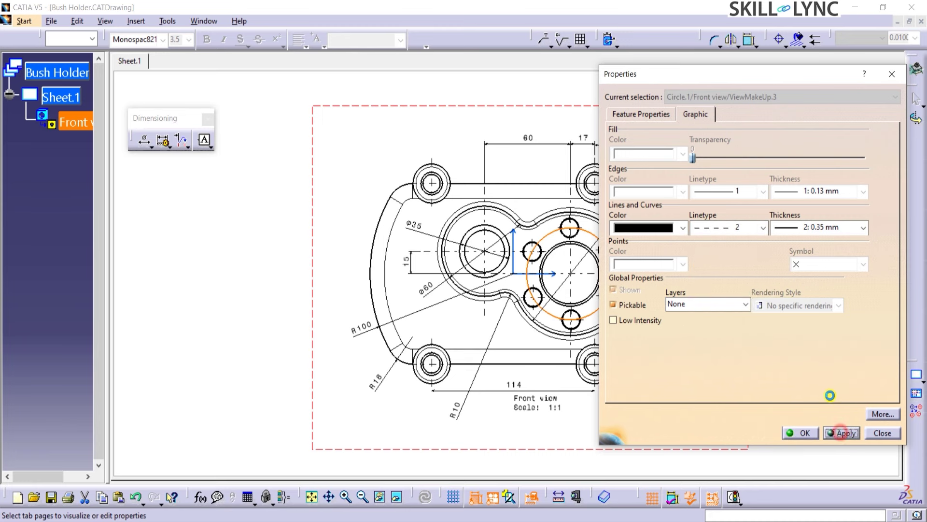
{"action": "left_click", "coordinate": [801, 435]}
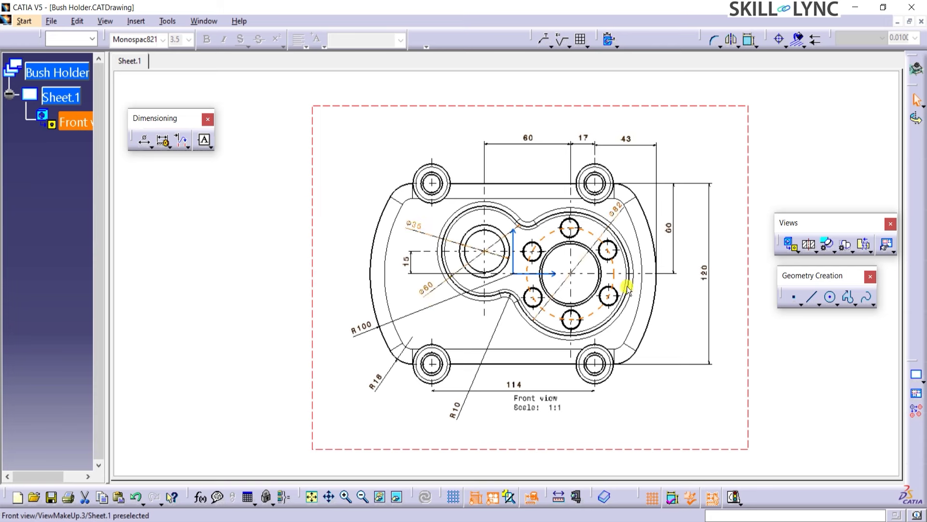
- Add a diameter dimension to the dashed pitch circle, placing it beside the larger boss's diameter dimension
{"action": "left_click", "coordinate": [144, 143]}
{"action": "left_click", "coordinate": [612, 231]}
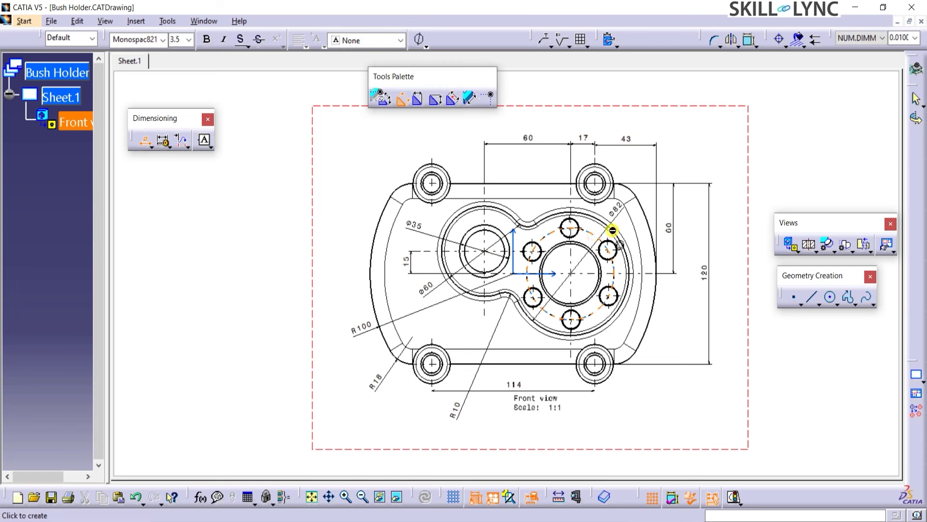
{"action": "left_click", "coordinate": [627, 223]}
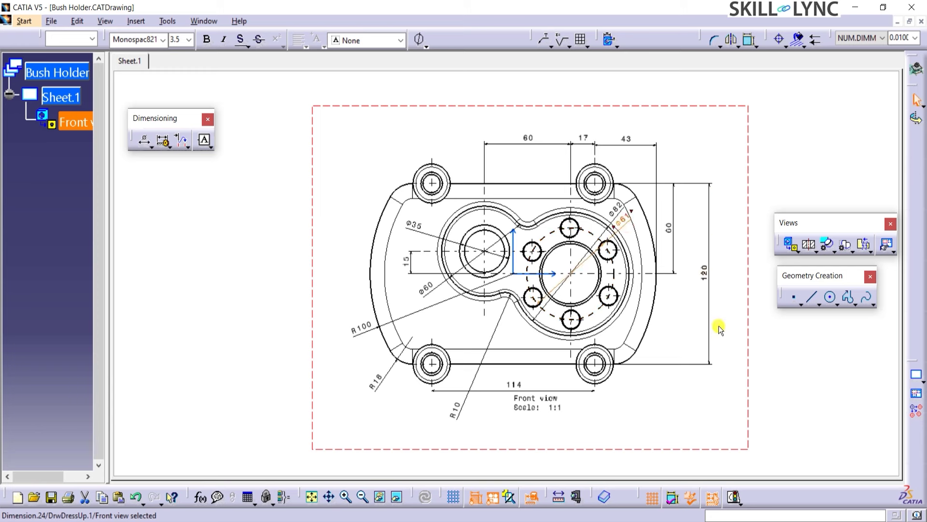
{"action": "left_click", "coordinate": [774, 351]}
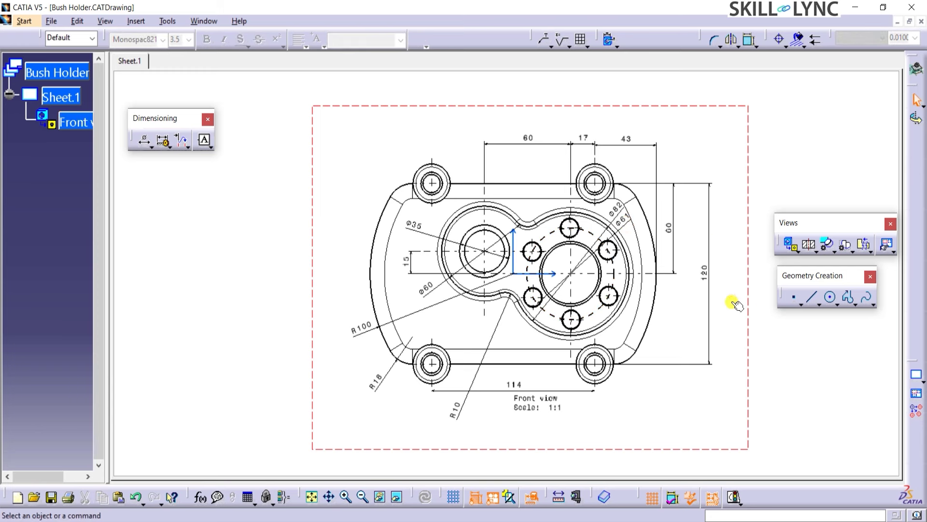
- Set the numerical precision of the 120 overall height dimension to 1.00000
{"action": "left_click", "coordinate": [705, 272]}
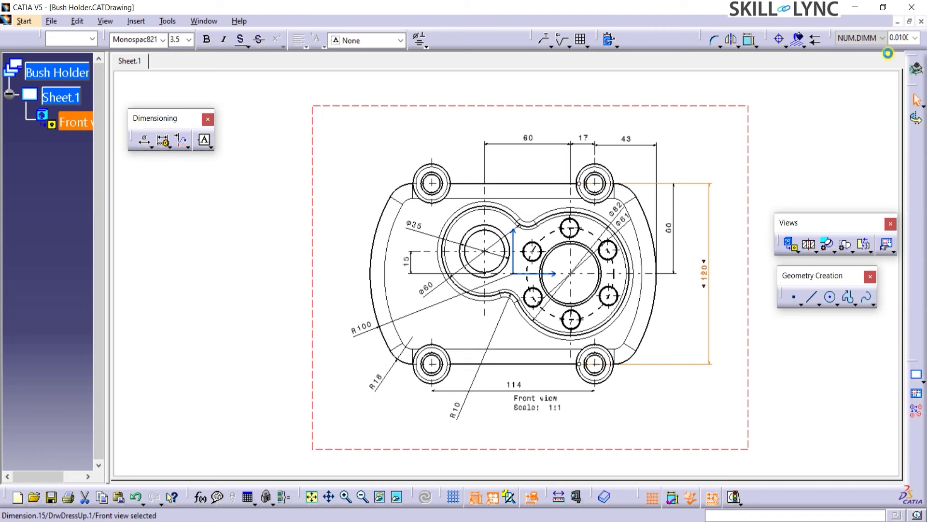
{"action": "left_click", "coordinate": [915, 38]}
{"action": "left_click", "coordinate": [904, 52]}
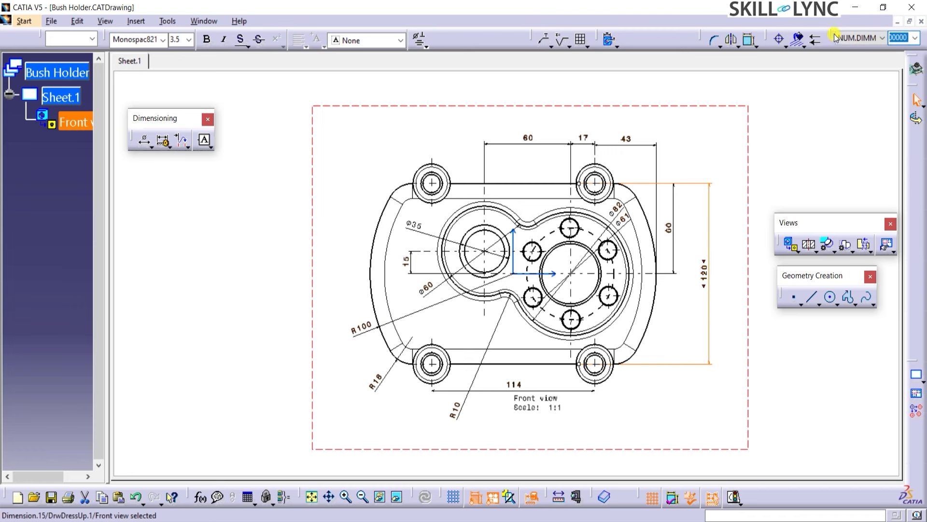
{"action": "left_click", "coordinate": [800, 162]}
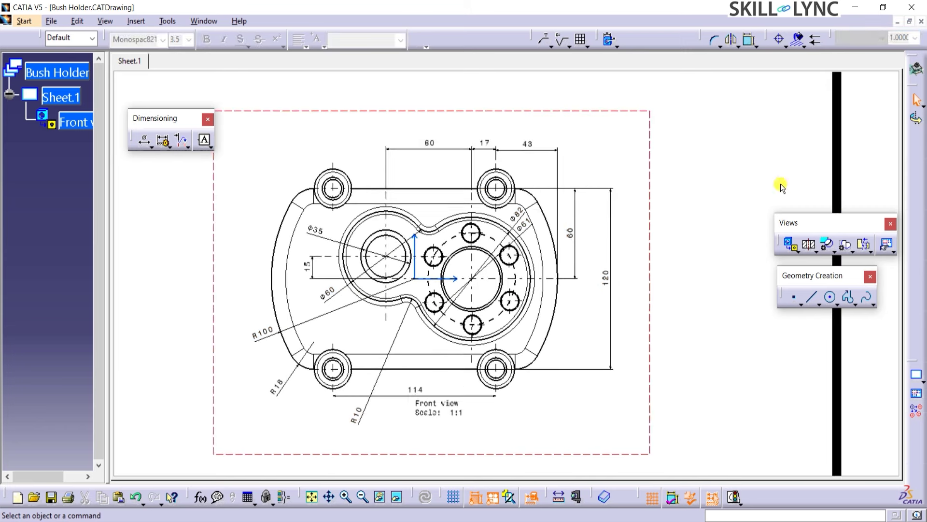
- Add a leader note reading "6 x M12" to the lower-right small hole on the pitch circle, placing it outside the part outline
{"action": "left_click", "coordinate": [551, 47]}
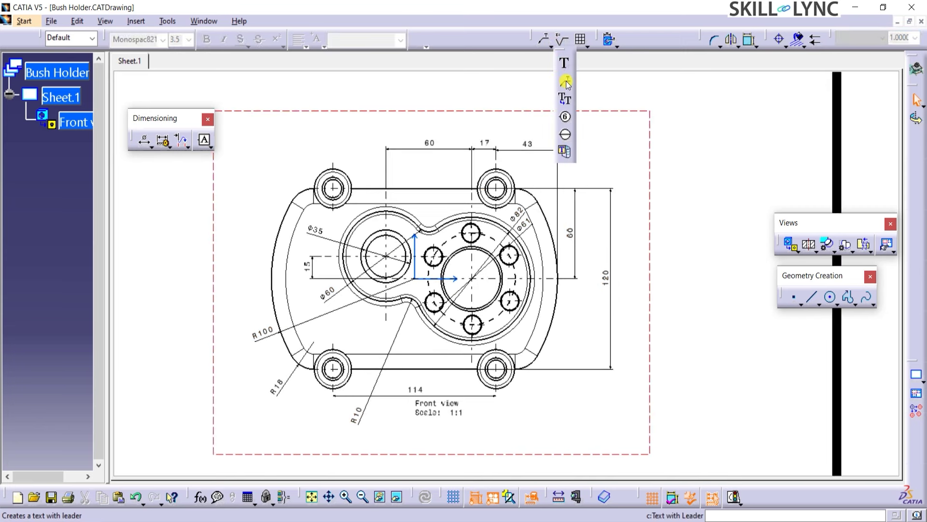
{"action": "left_click", "coordinate": [566, 82]}
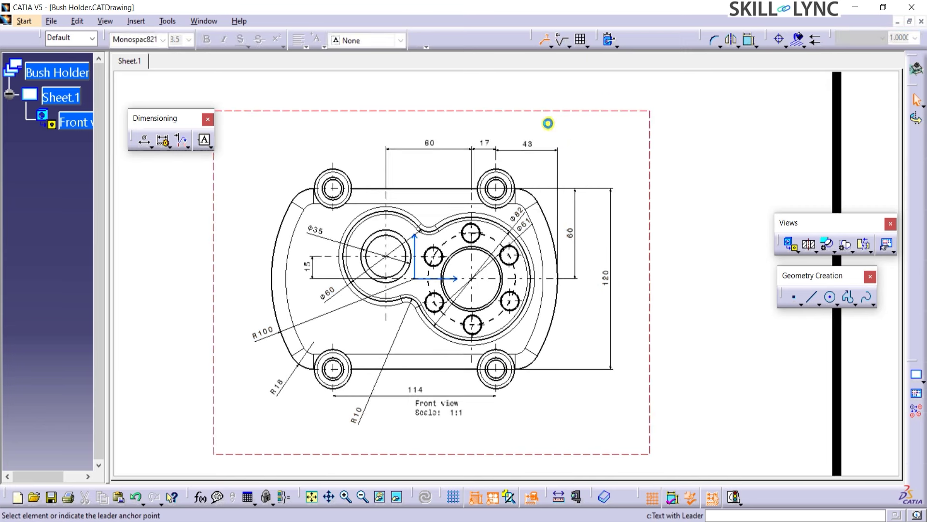
{"action": "left_click", "coordinate": [513, 312]}
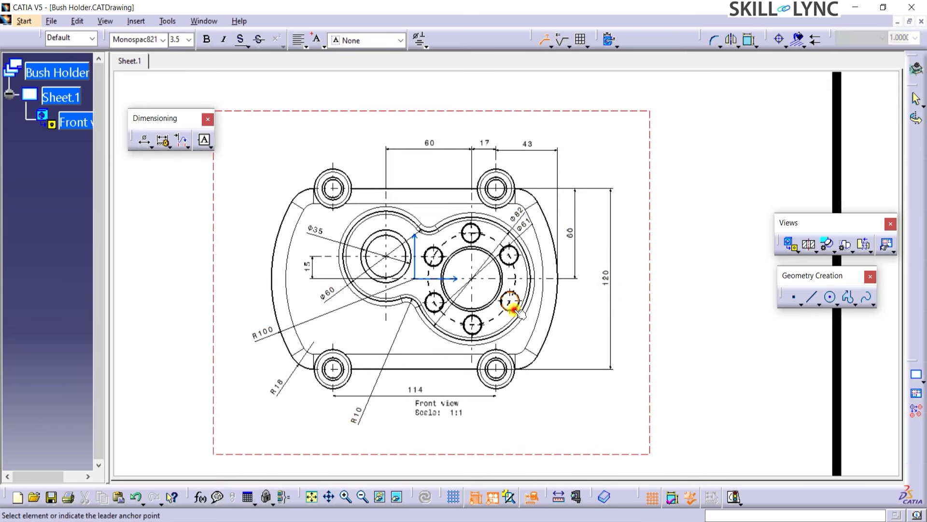
{"action": "left_click", "coordinate": [573, 335]}
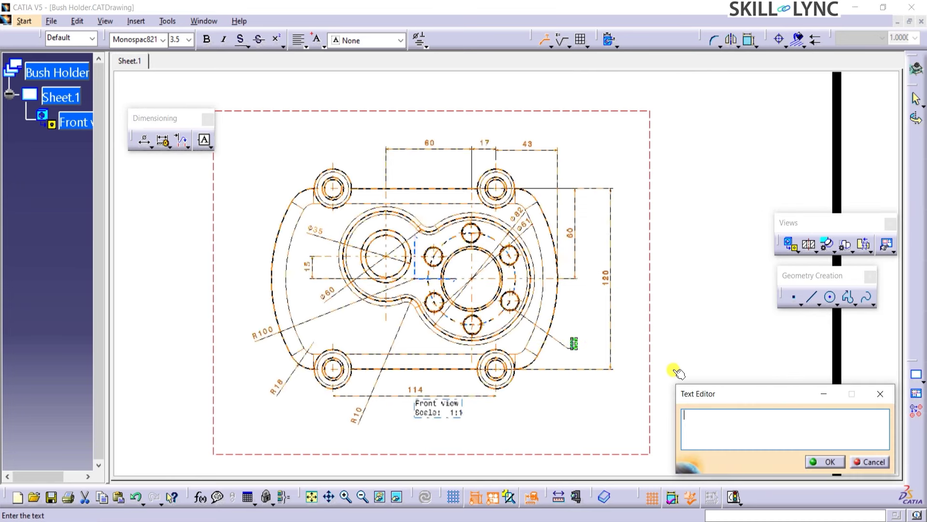
{"action": "type", "text": "6"}
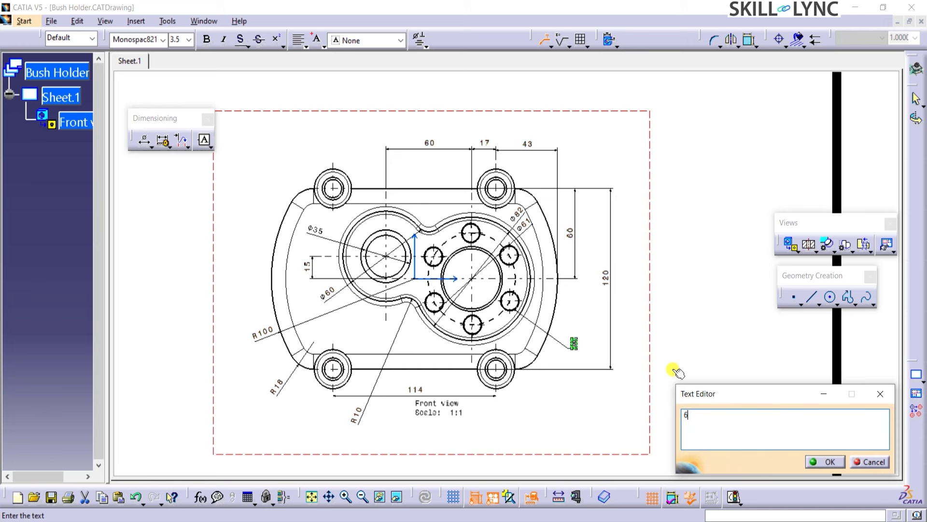
{"action": "type", "text": " x M12"}
{"action": "left_click", "coordinate": [839, 463]}
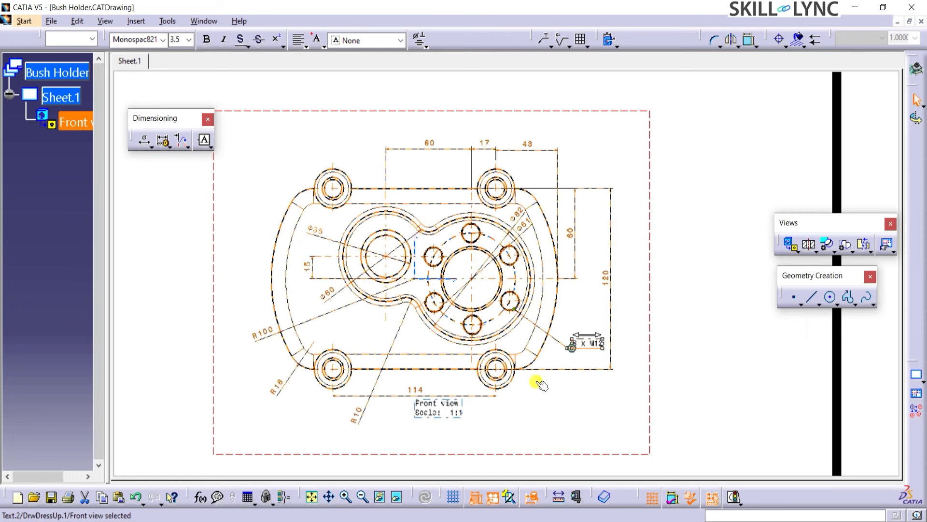
{"action": "left_click", "coordinate": [587, 381]}
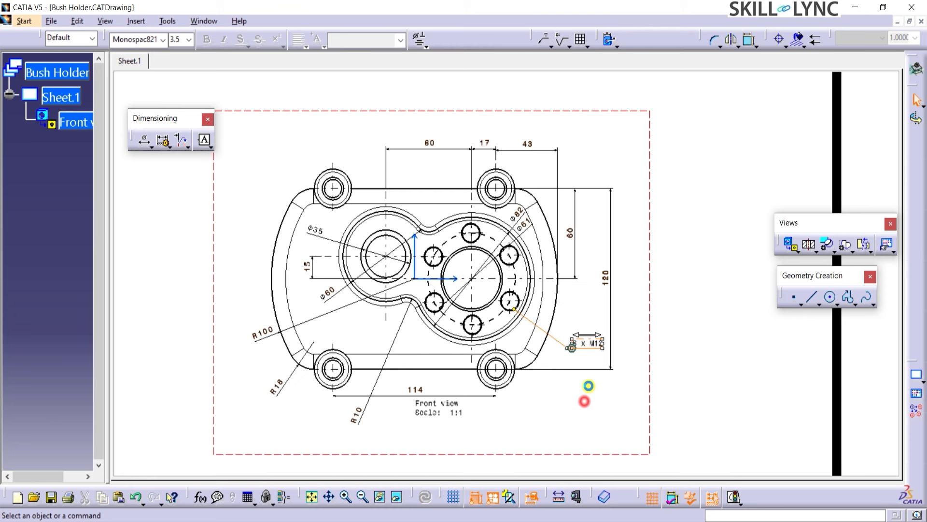
- Try to reposition the 6 x M12 note, and undo the move
{"action": "left_click", "coordinate": [585, 345]}
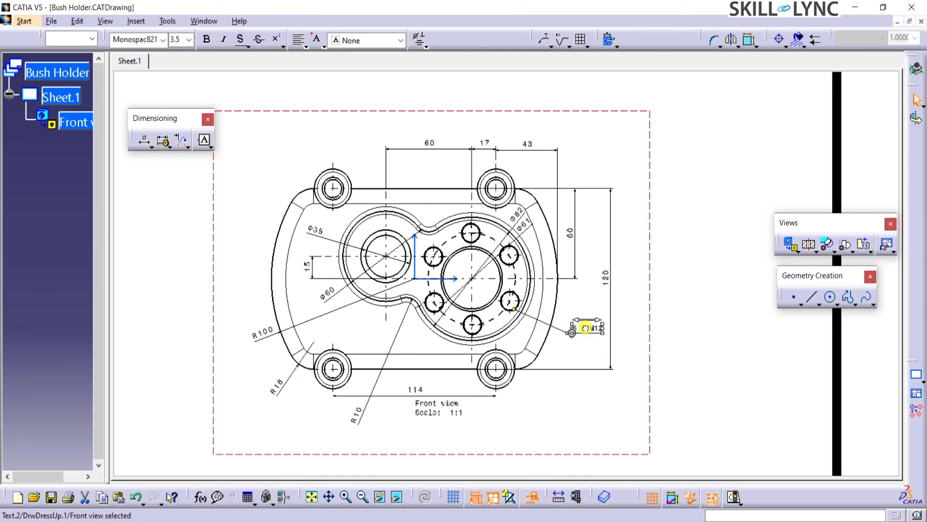
{"action": "mouse_move", "coordinate": [585, 341]}
{"action": "left_mouse_down"}
{"action": "mouse_move", "coordinate": [571, 344]}
{"action": "mouse_move", "coordinate": [588, 326]}
{"action": "mouse_move", "coordinate": [573, 338]}
{"action": "mouse_move", "coordinate": [582, 332]}
{"action": "mouse_move", "coordinate": [580, 346]}
{"action": "left_mouse_up"}
{"action": "key", "text": "ctrl+z"}
{"action": "left_click", "coordinate": [646, 345]}
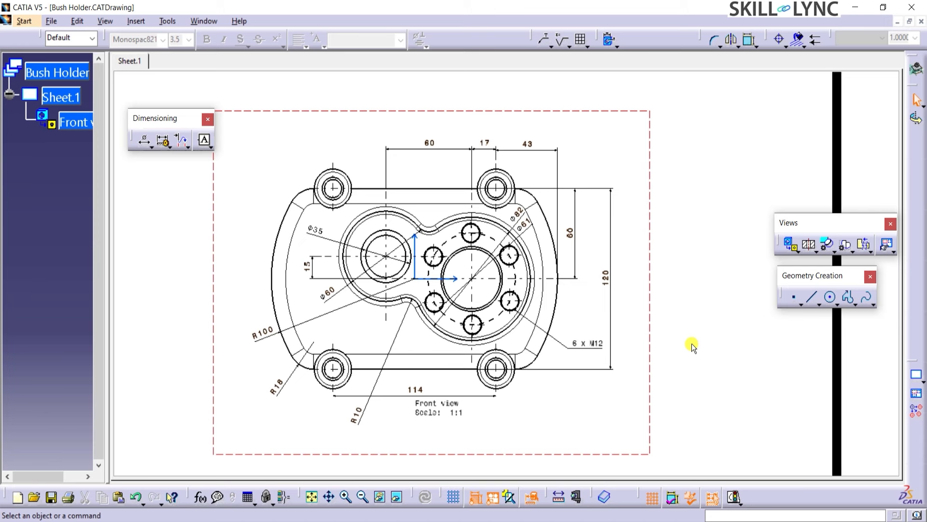
- Create an offset section view of the front view, cutting horizontally through both bore centres with a jog at the view origin, placed above it
{"action": "left_click", "coordinate": [812, 249]}
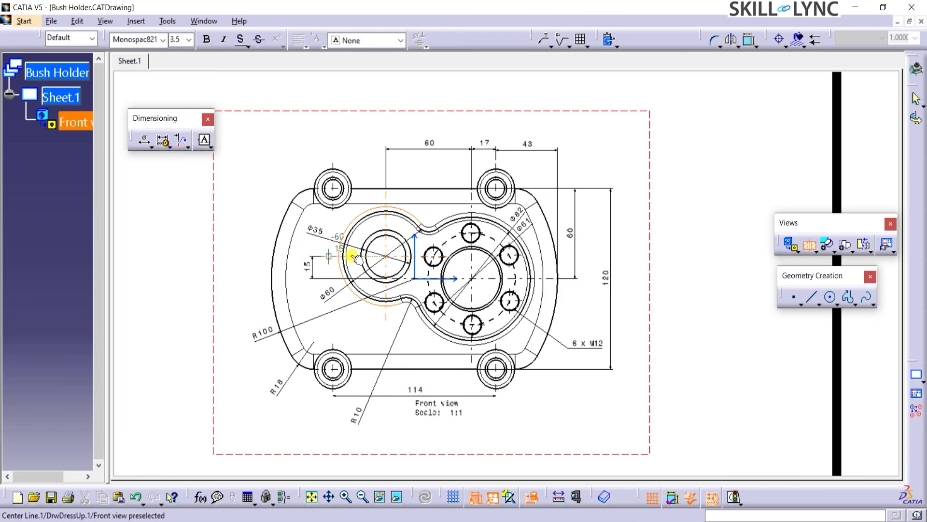
{"action": "left_click", "coordinate": [248, 255]}
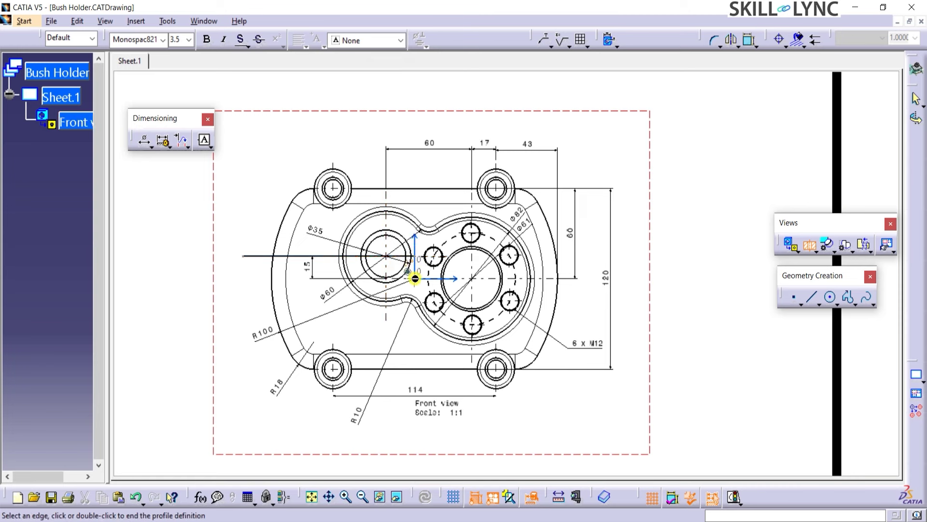
{"action": "left_click", "coordinate": [416, 279]}
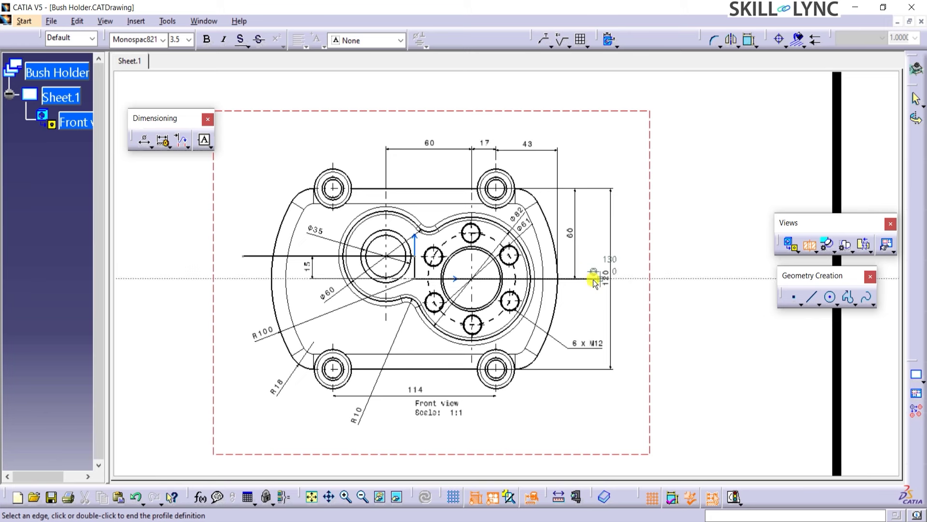
{"action": "left_click", "coordinate": [589, 282]}
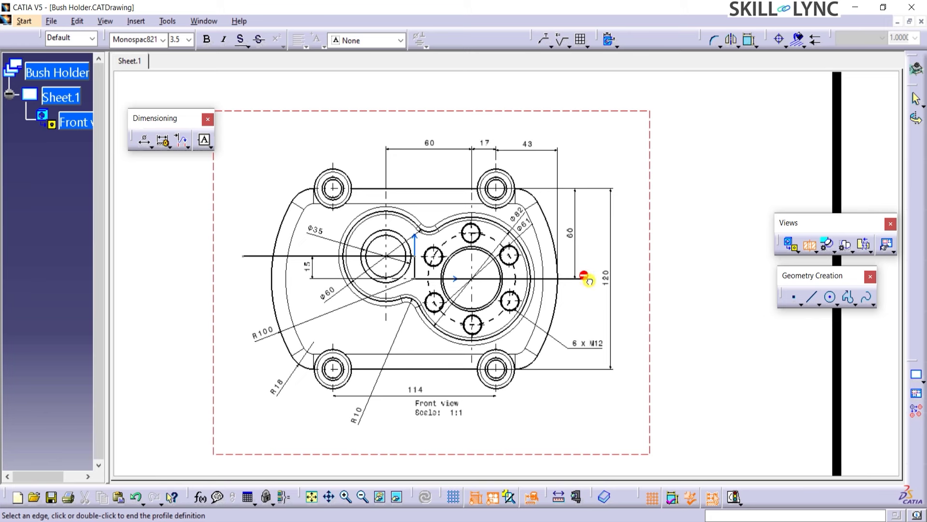
{"action": "left_click", "coordinate": [589, 282]}
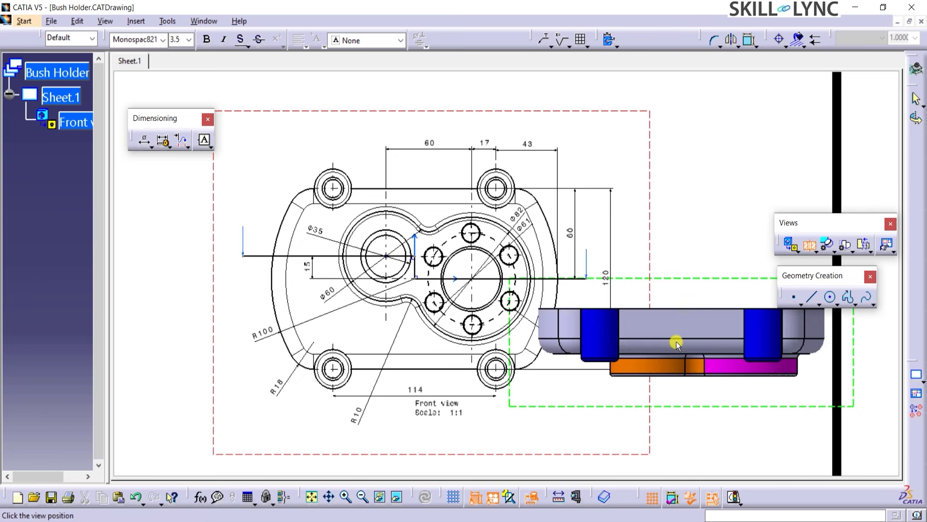
{"action": "middle_click_drag", "start_coordinate": [473, 233], "coordinate": [478, 292]}
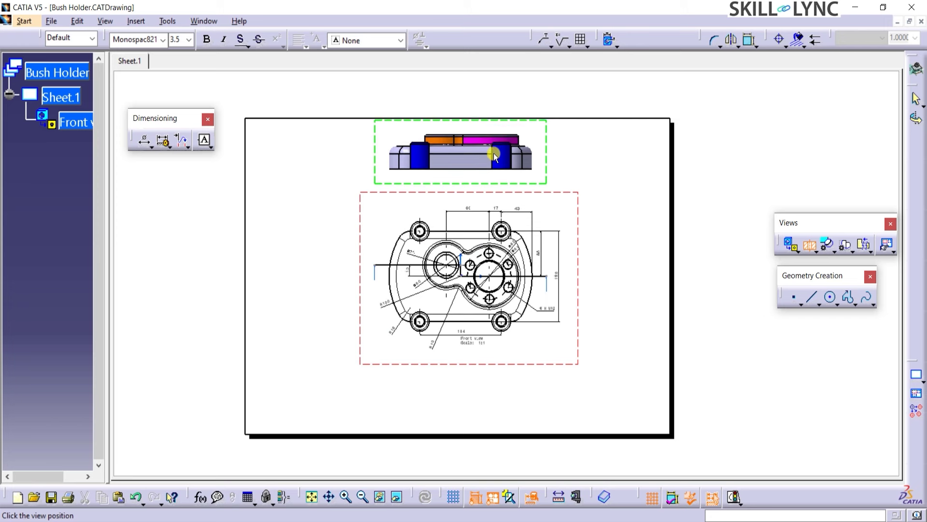
{"action": "left_click", "coordinate": [494, 156]}
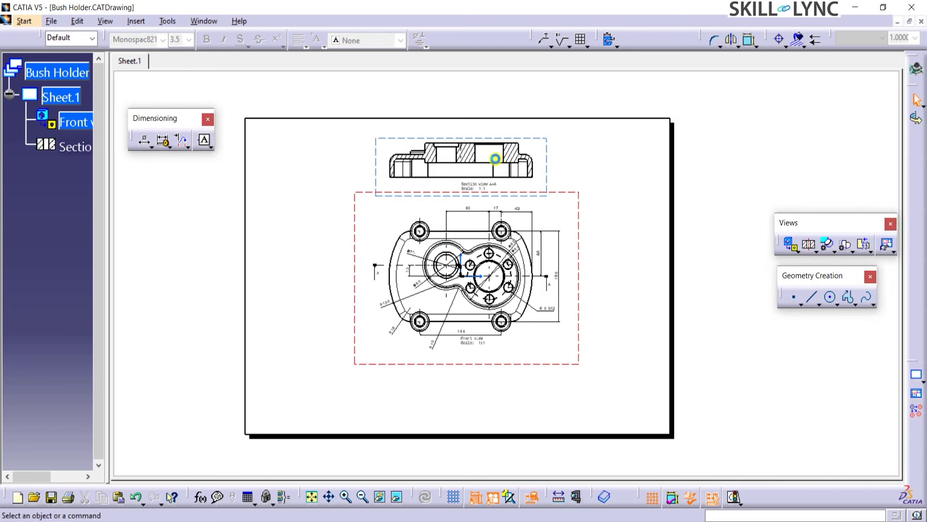
- Turn off the display of fillets in the properties of section view A-A
{"action": "left_click", "coordinate": [538, 136]}
{"action": "right_click", "coordinate": [538, 136]}
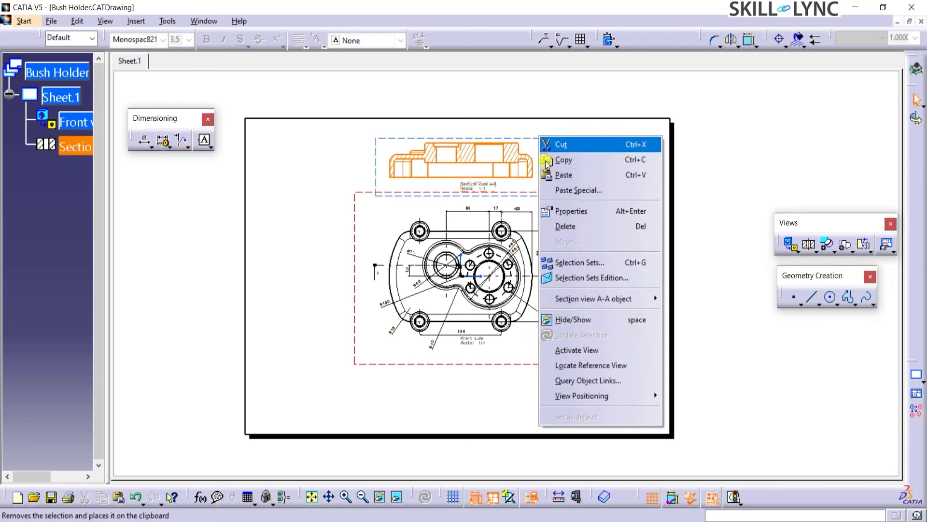
{"action": "left_click", "coordinate": [564, 212]}
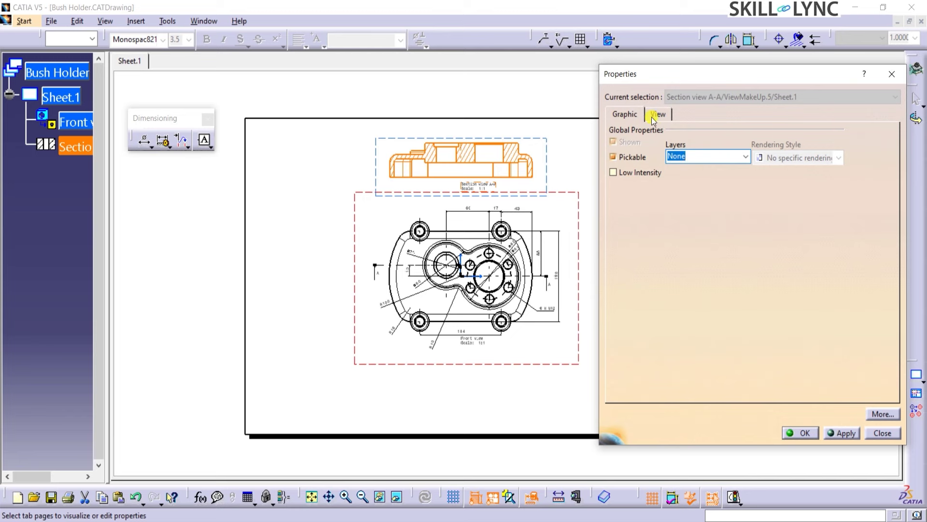
{"action": "left_click", "coordinate": [655, 116]}
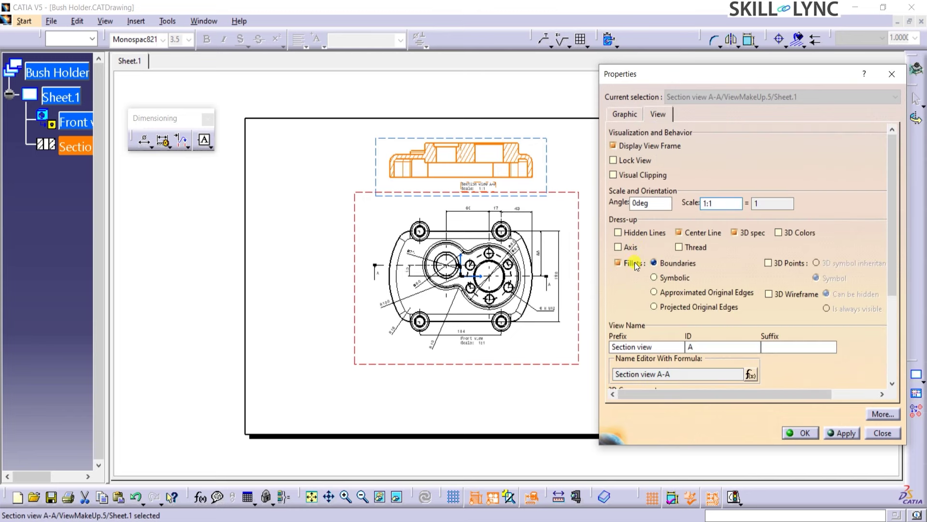
{"action": "left_click", "coordinate": [633, 263]}
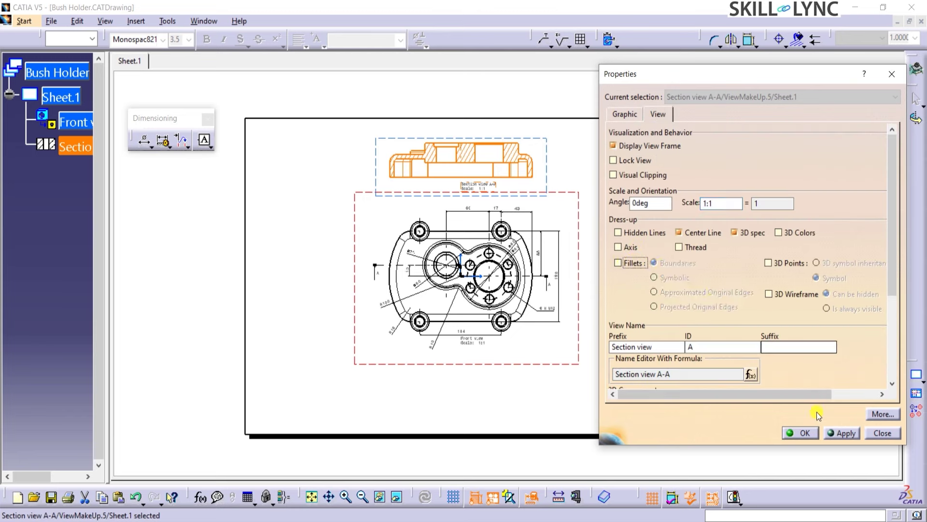
{"action": "left_click", "coordinate": [842, 433]}
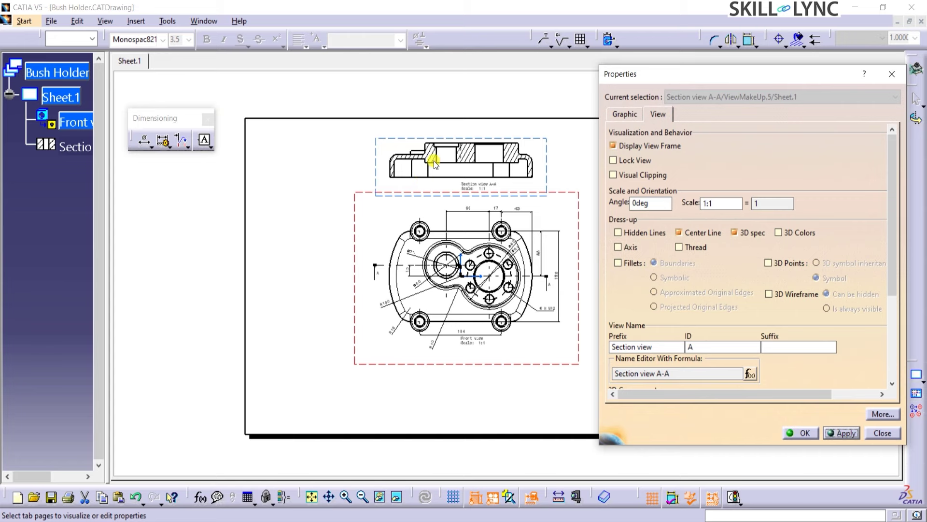
{"action": "left_click", "coordinate": [815, 435]}
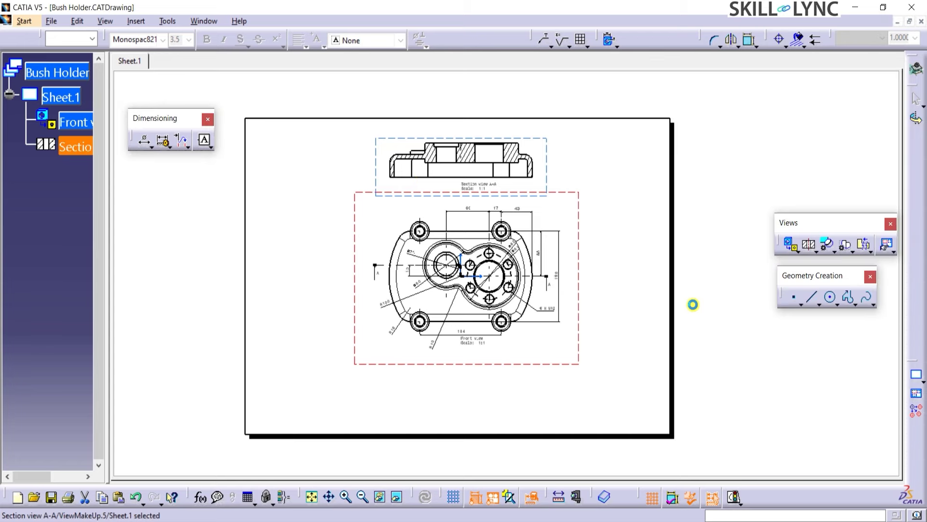
- Change the current sheet's style to A1 ISO in the page setup
{"action": "mouse_move", "coordinate": [716, 300]}
{"action": "middle_mouse_down"}
{"action": "mouse_move", "coordinate": [706, 201]}
{"action": "mouse_move", "coordinate": [726, 281]}
{"action": "middle_mouse_up"}
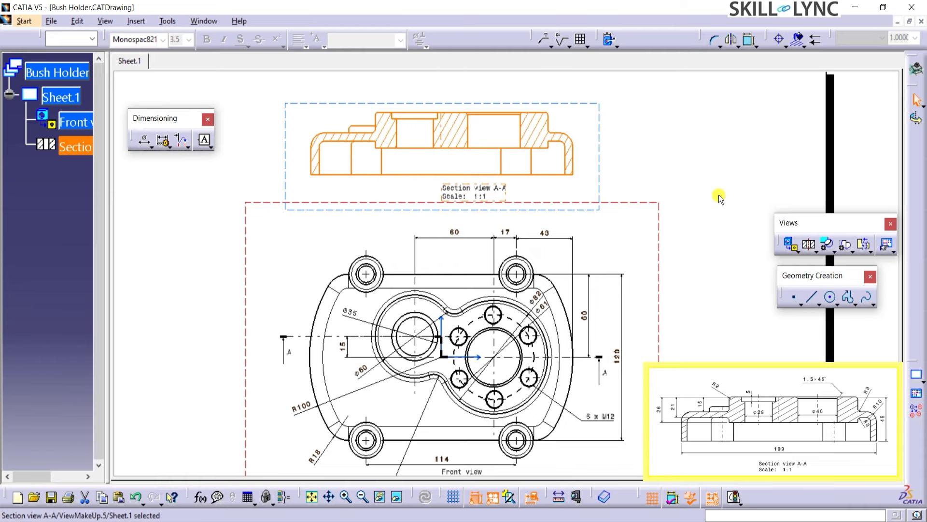
{"action": "middle_click_drag", "start_coordinate": [719, 198], "coordinate": [715, 234]}
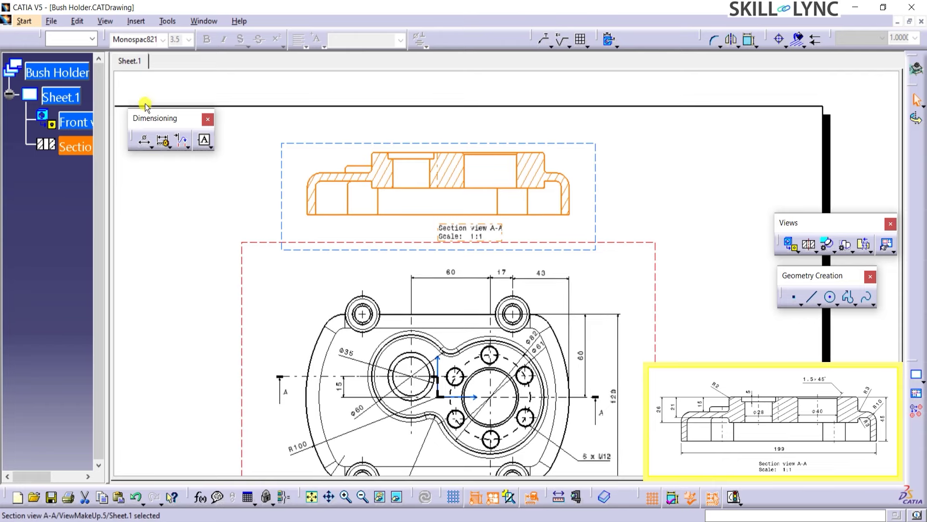
{"action": "left_click", "coordinate": [51, 21]}
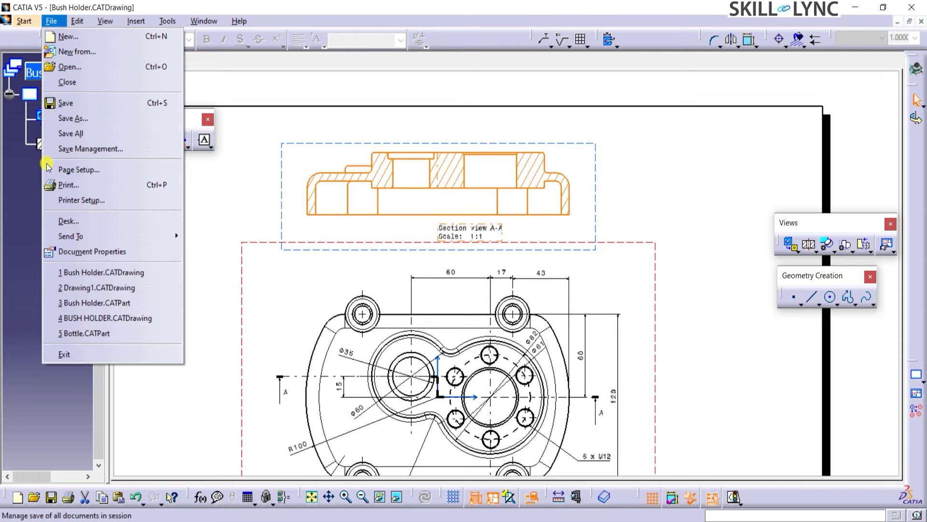
{"action": "left_click", "coordinate": [68, 169]}
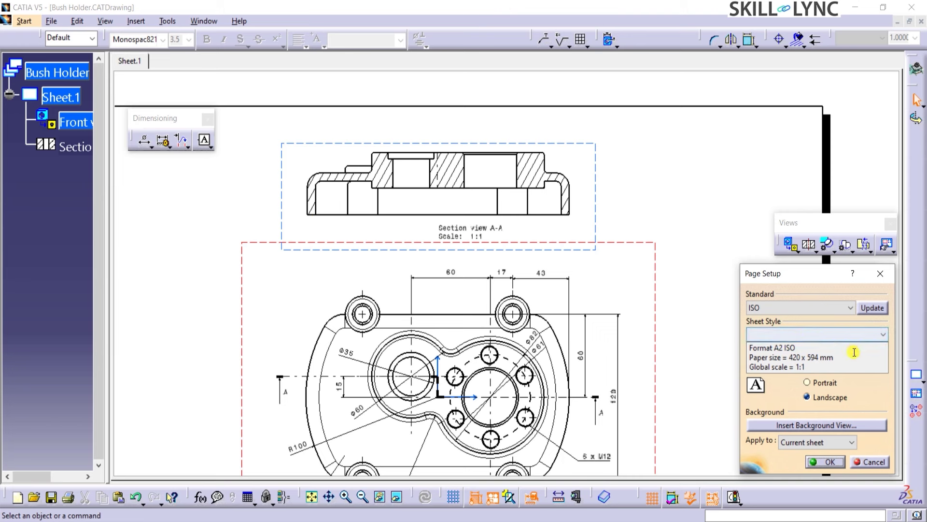
{"action": "left_click", "coordinate": [882, 335]}
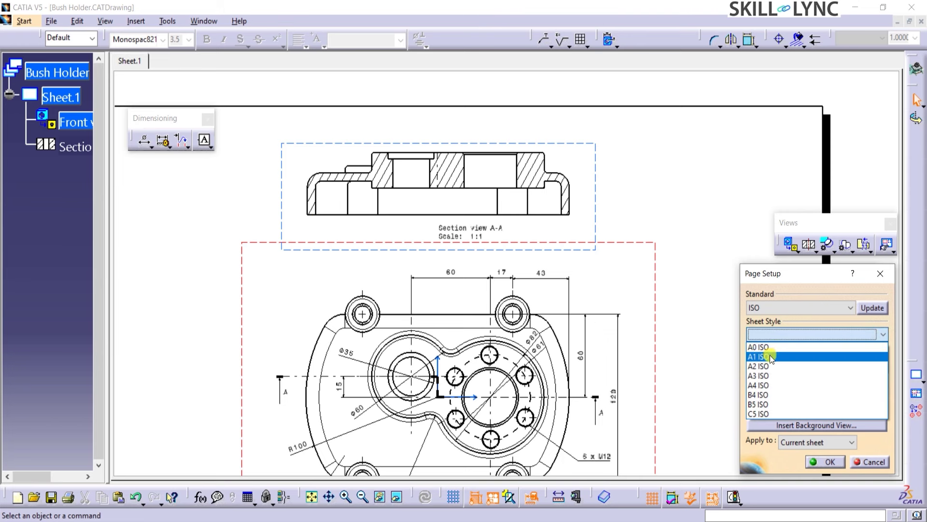
{"action": "left_click", "coordinate": [770, 357]}
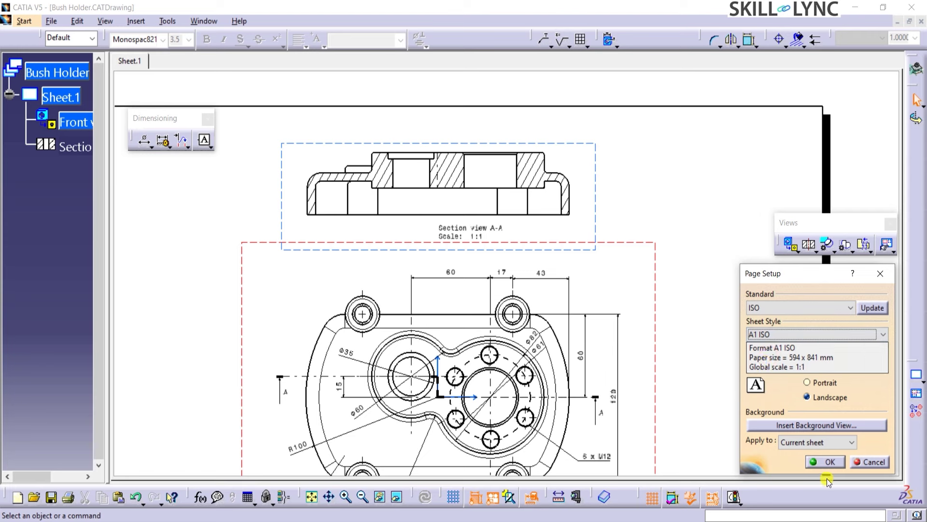
{"action": "left_click", "coordinate": [831, 463]}
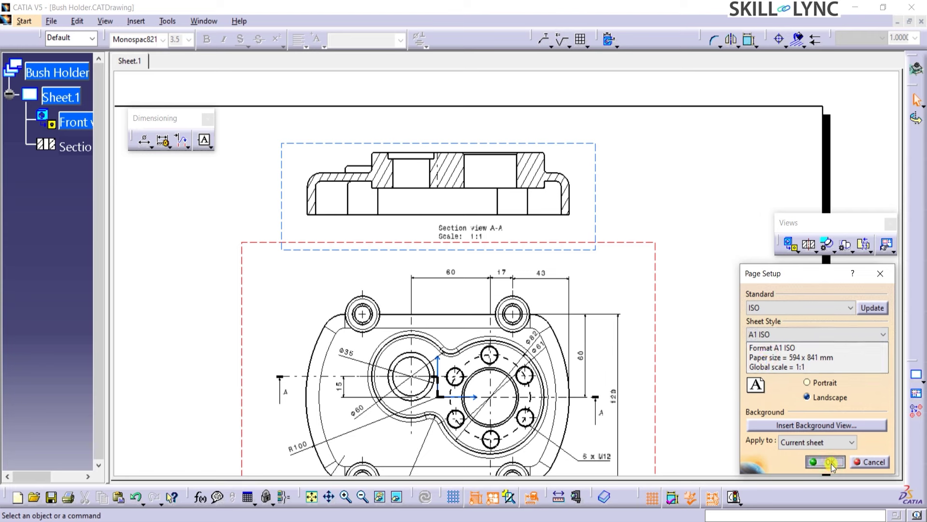
- Activate section view A-A and move it farther above the front view
{"action": "double_click", "coordinate": [582, 143]}
{"action": "middle_click_drag", "start_coordinate": [691, 179], "coordinate": [690, 256]}
{"action": "left_click_drag", "start_coordinate": [538, 197], "coordinate": [536, 126]}
{"action": "middle_click_drag", "start_coordinate": [658, 296], "coordinate": [615, 389]}
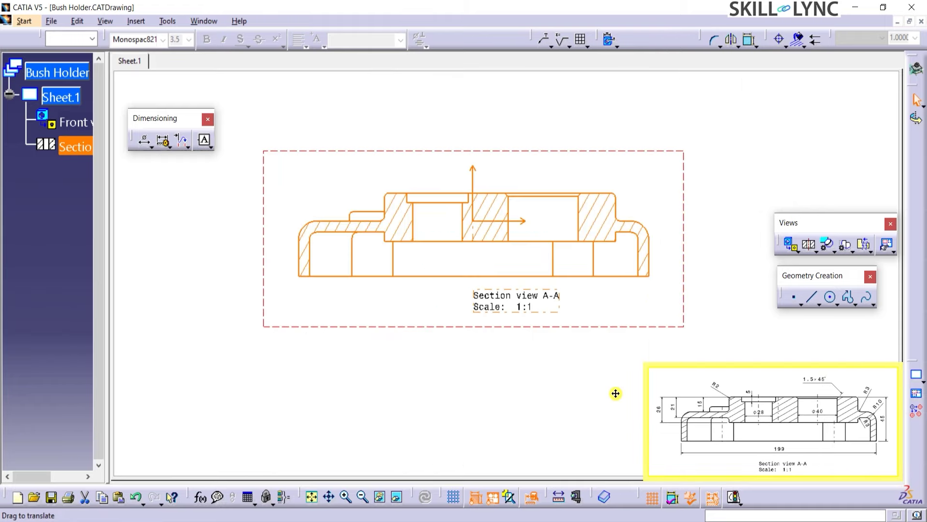
- Dimension the overall height of section view A-A from the base edge to the boss top, placing it right of the part
{"action": "left_click", "coordinate": [152, 146]}
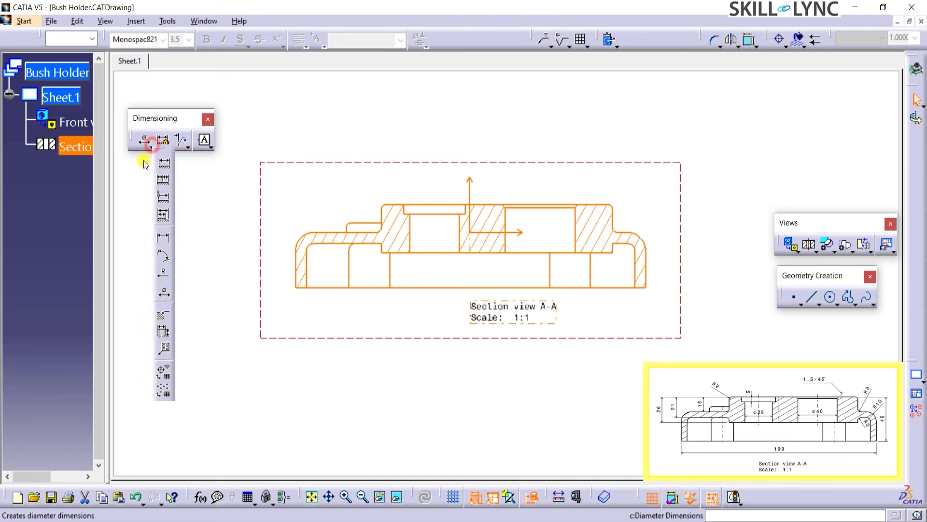
{"action": "left_click", "coordinate": [161, 164]}
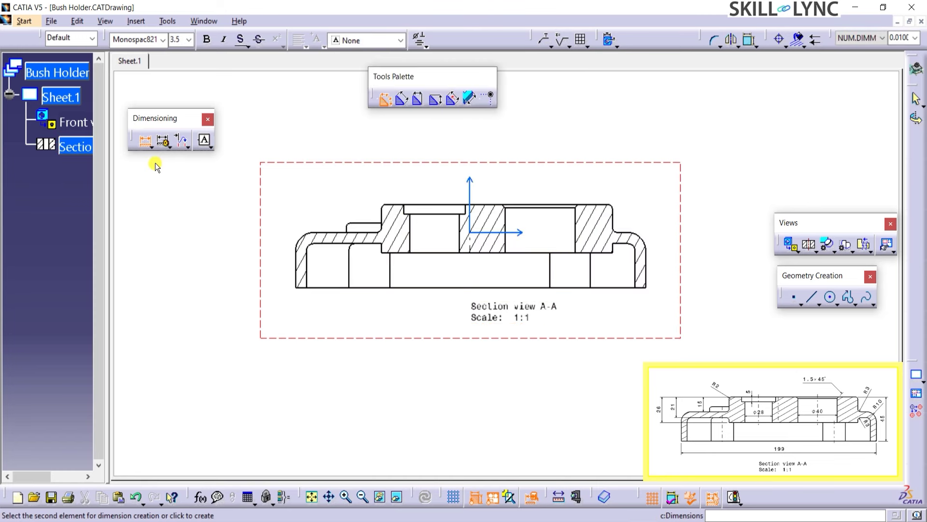
{"action": "left_click", "coordinate": [145, 142]}
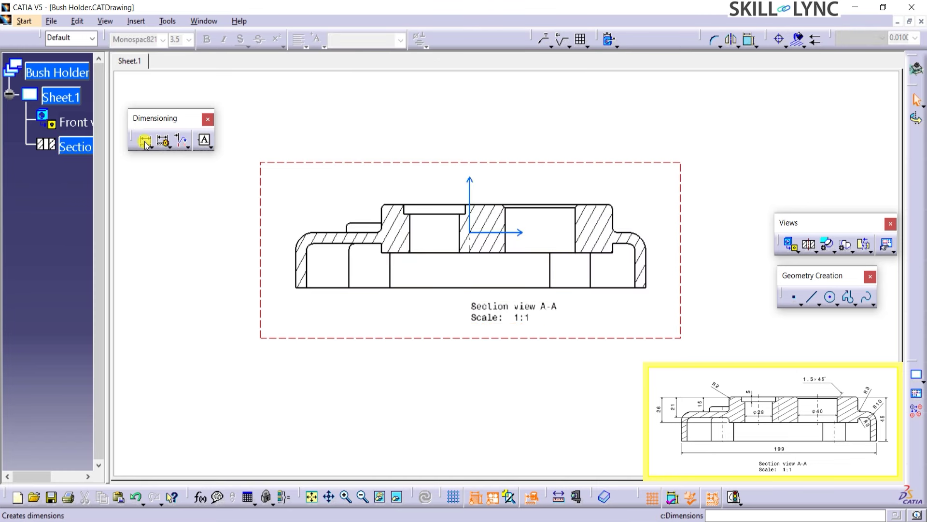
{"action": "left_click", "coordinate": [616, 287]}
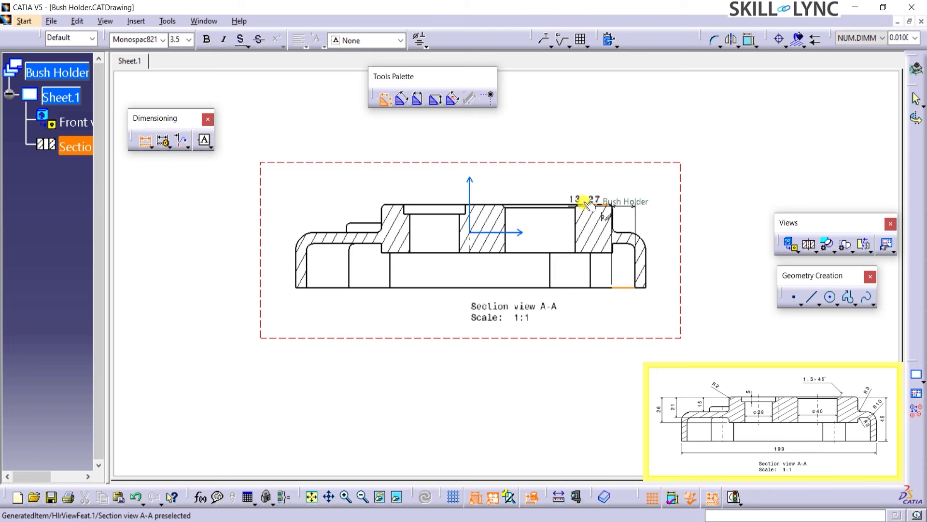
{"action": "left_click", "coordinate": [589, 205]}
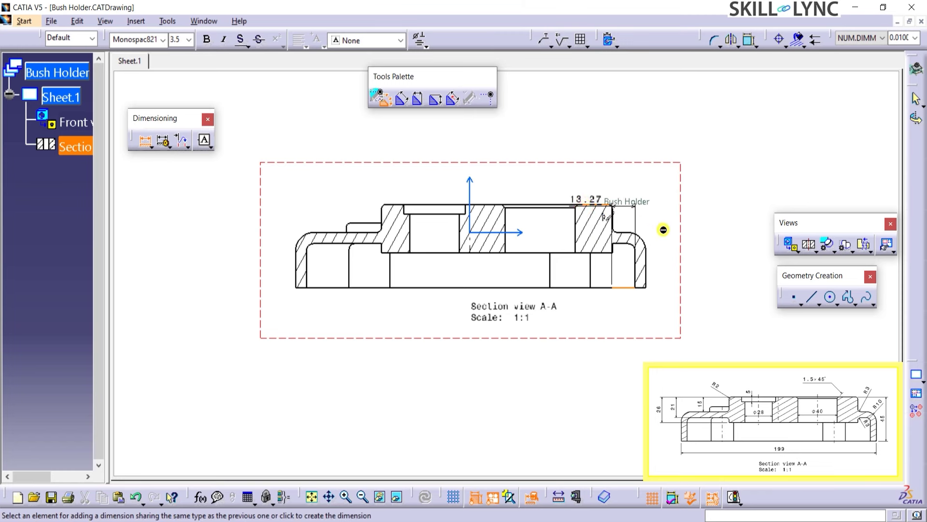
{"action": "left_click", "coordinate": [686, 230]}
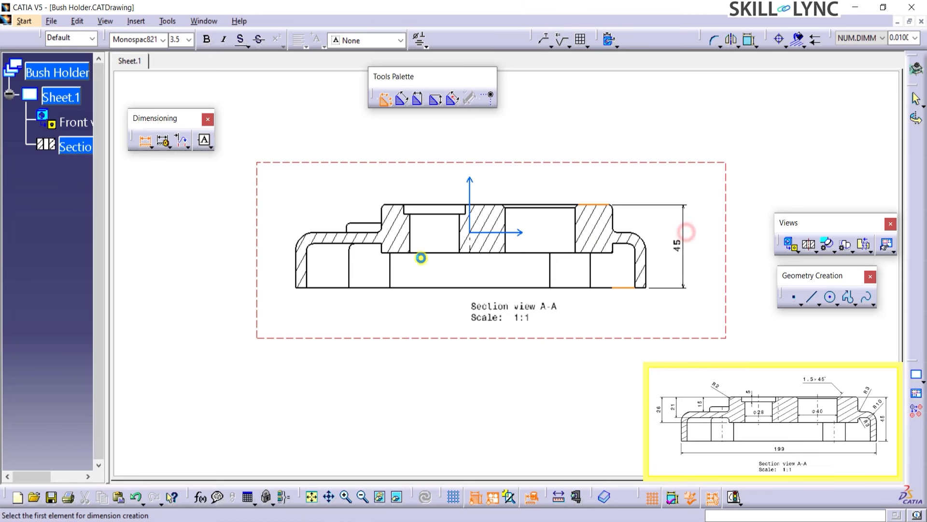
- Dimension the boss height from its top edge to its underside, placing it left of section view A-A
{"action": "left_click", "coordinate": [329, 289]}
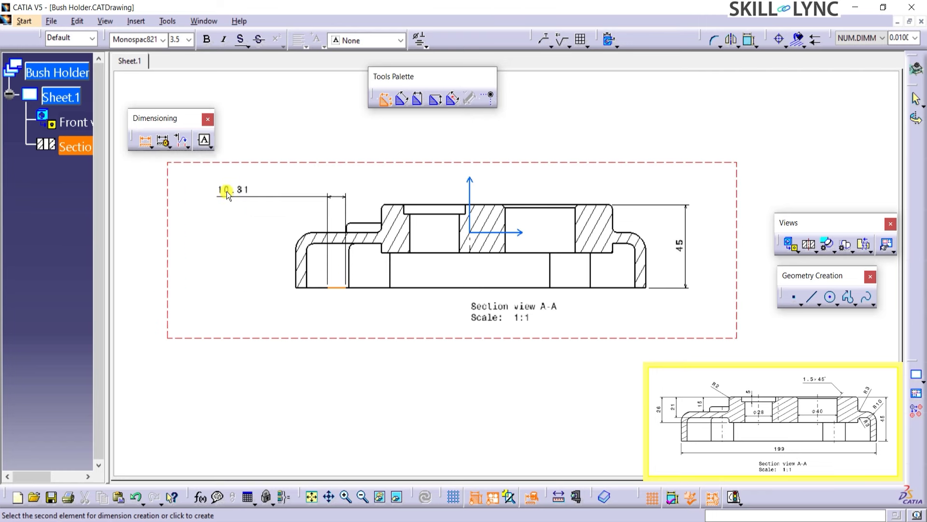
{"action": "left_click", "coordinate": [145, 141]}
{"action": "left_click", "coordinate": [145, 141]}
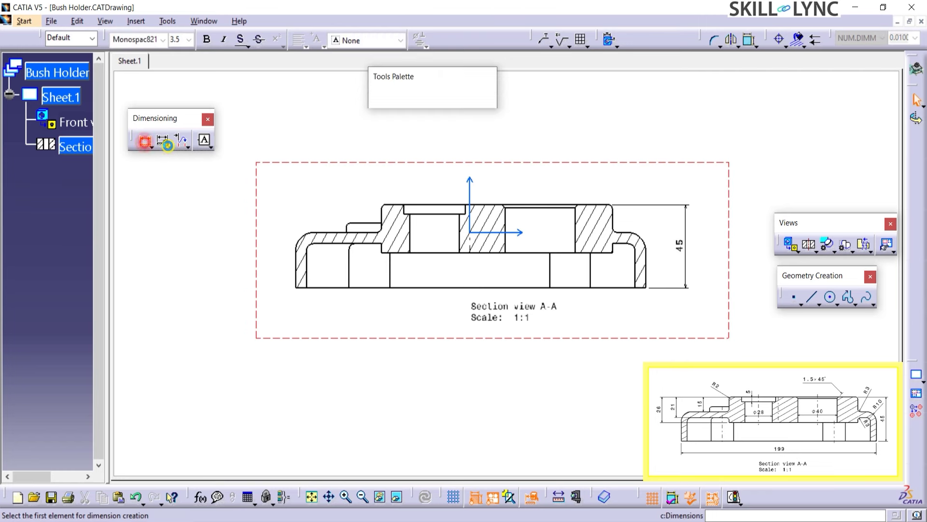
{"action": "left_click", "coordinate": [392, 206]}
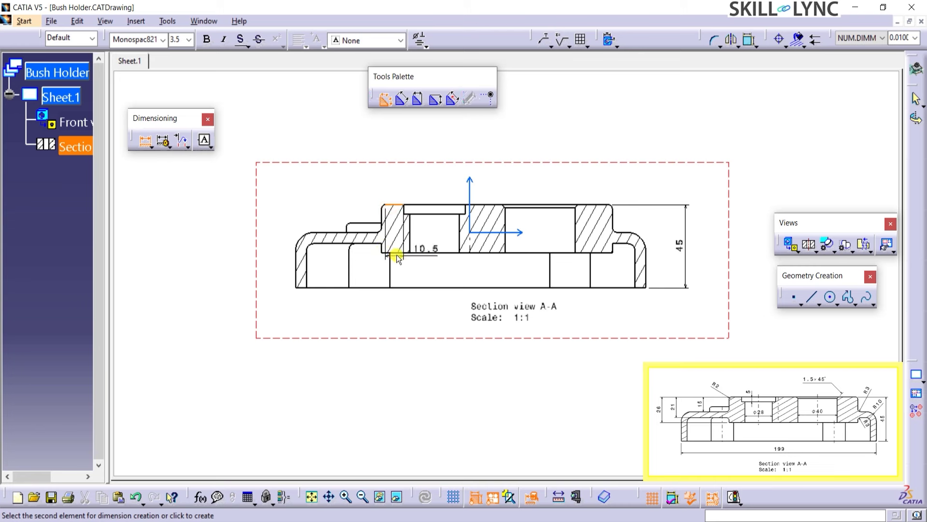
{"action": "left_click", "coordinate": [395, 253]}
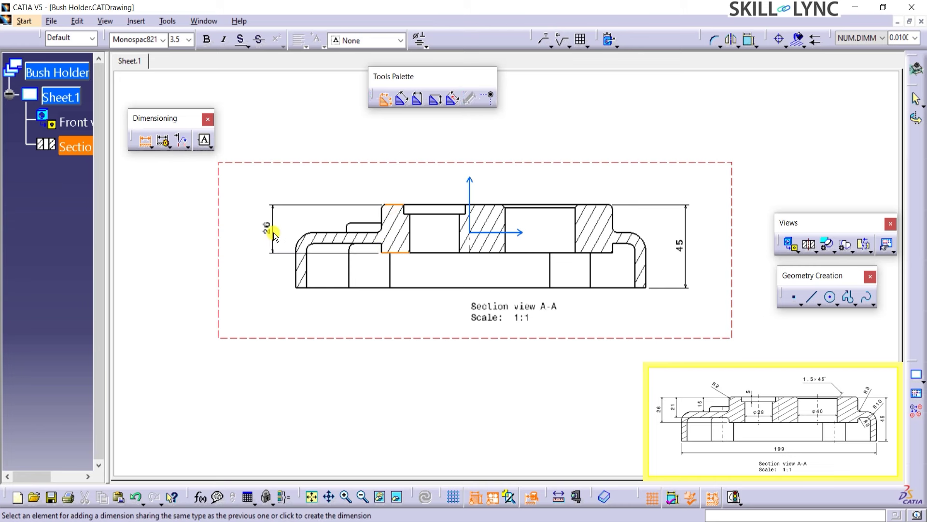
{"action": "left_click", "coordinate": [261, 229]}
{"action": "left_click", "coordinate": [367, 243]}
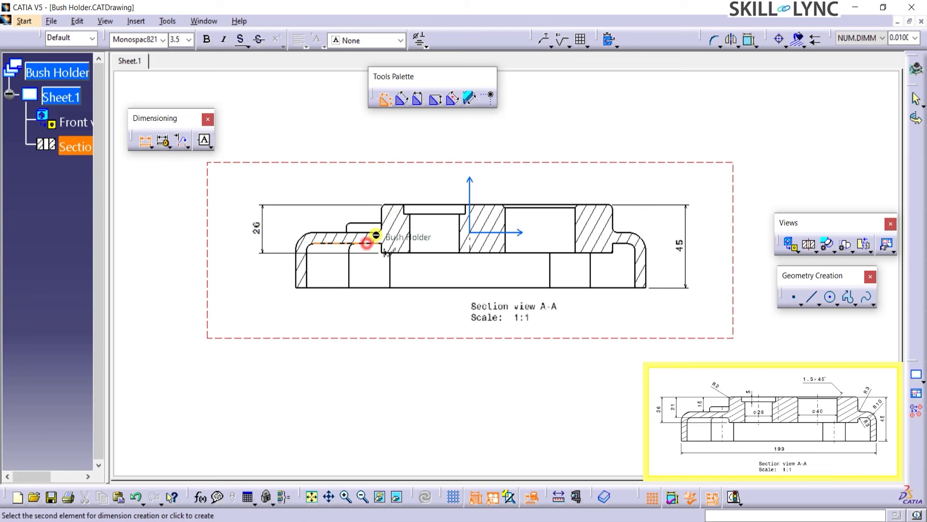
{"action": "left_click", "coordinate": [394, 204]}
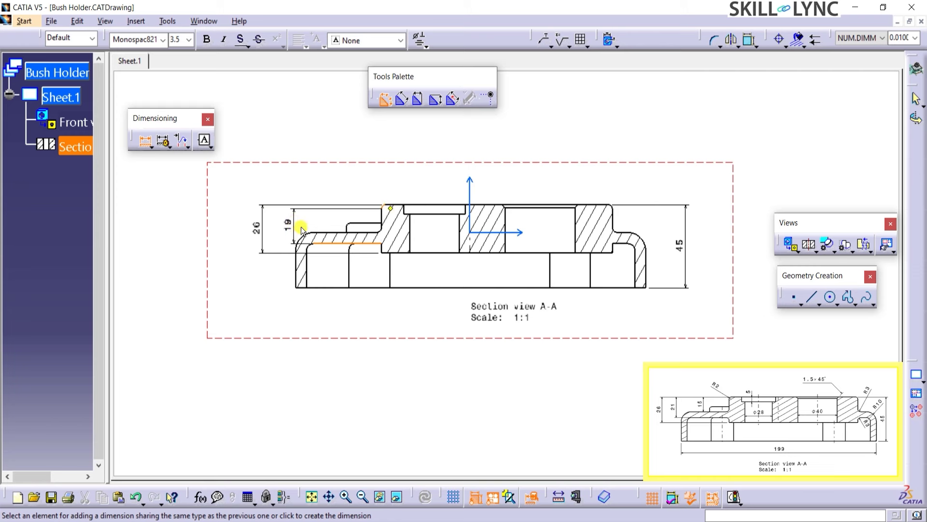
{"action": "key", "text": "Escape"}
- Dimension the vertical distance from the plate's upper surface to the boss top, and the counterbore depth of the left bore
{"action": "left_click", "coordinate": [145, 140]}
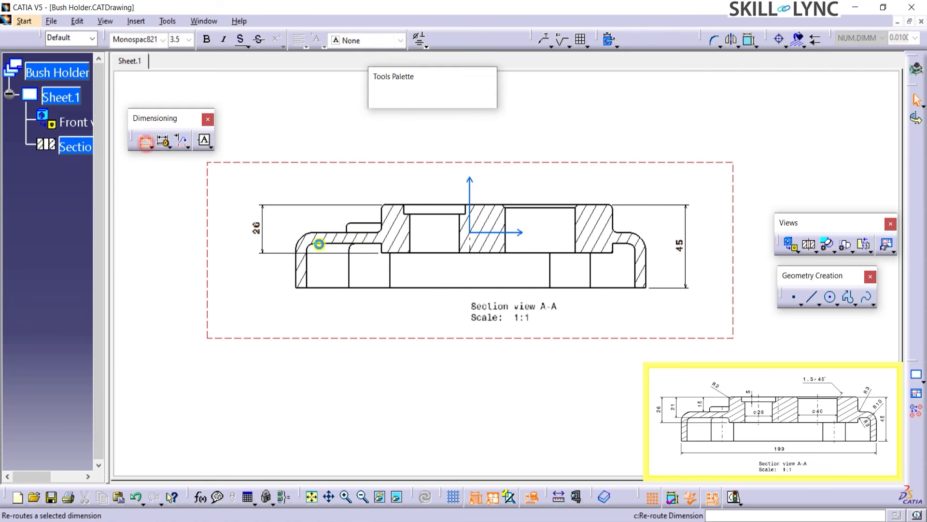
{"action": "left_click", "coordinate": [338, 235]}
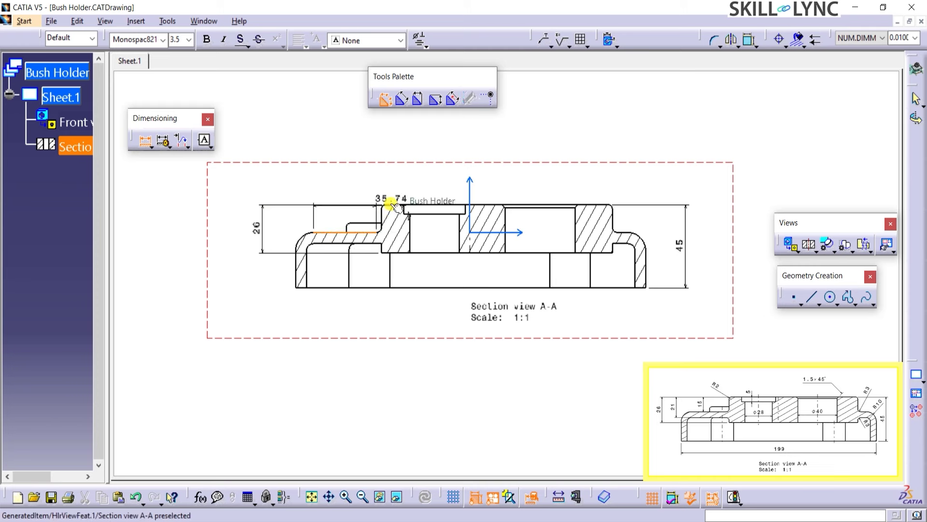
{"action": "left_click", "coordinate": [393, 205]}
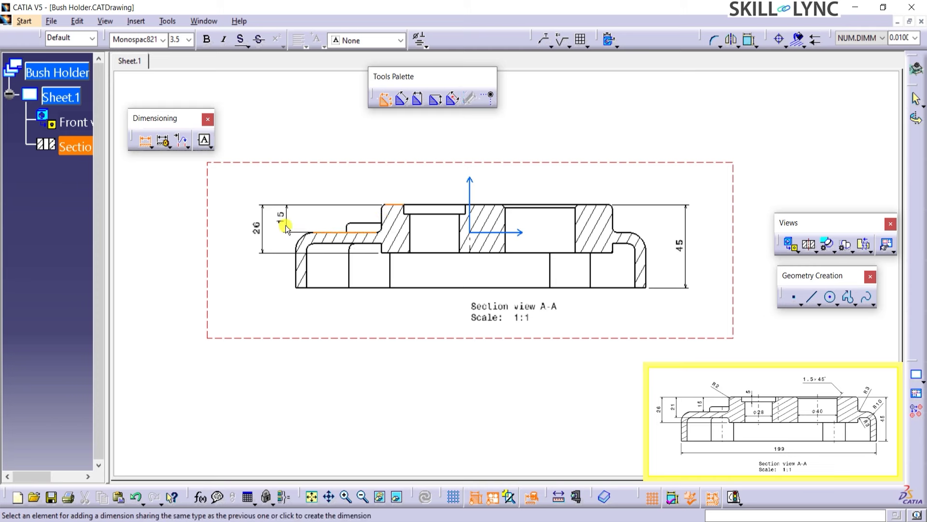
{"action": "left_click", "coordinate": [285, 225]}
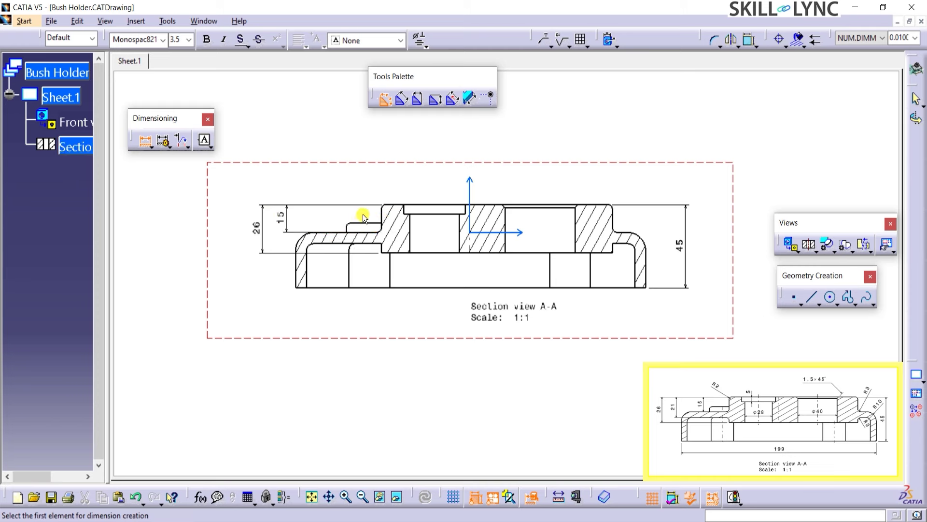
{"action": "left_click", "coordinate": [419, 213]}
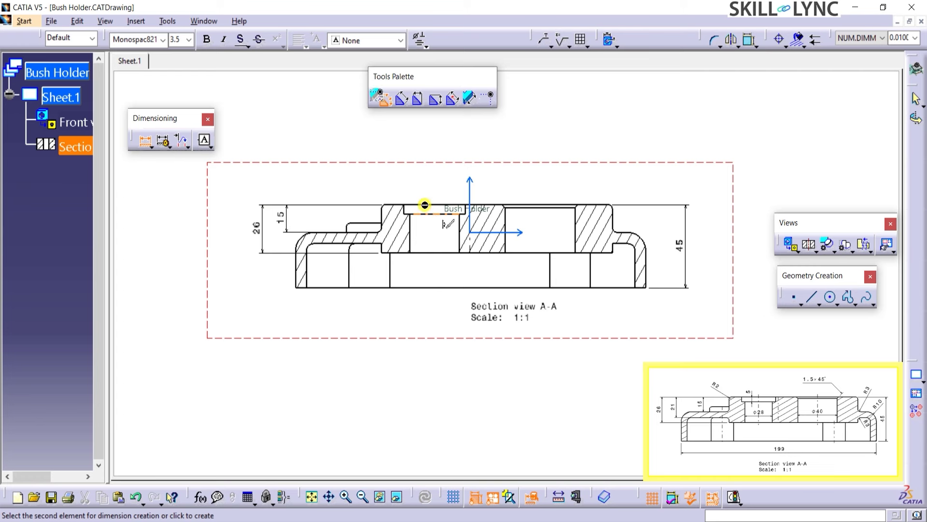
{"action": "left_click", "coordinate": [425, 205]}
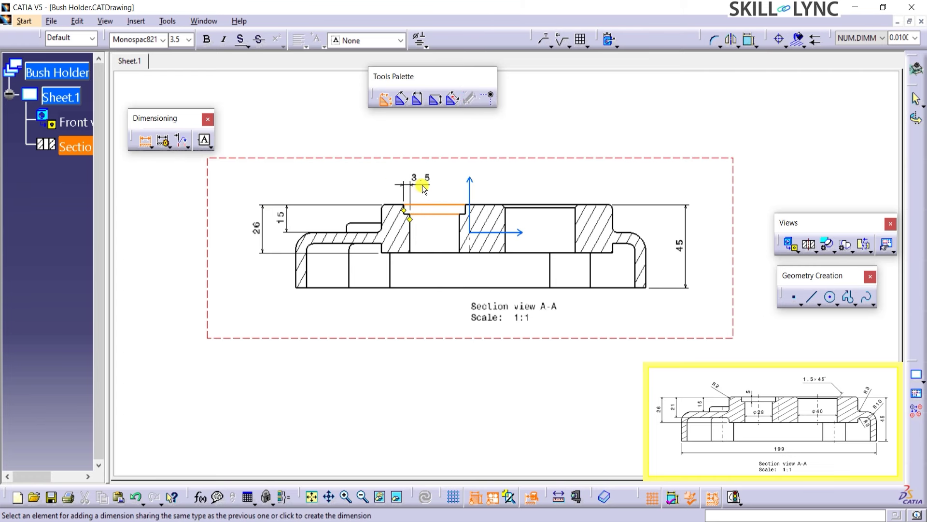
{"action": "left_click", "coordinate": [419, 187]}
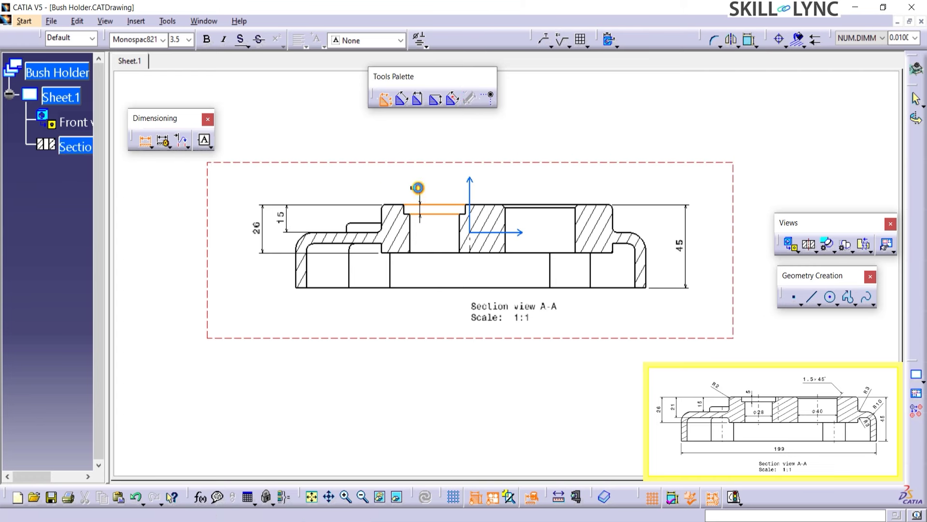
- Dimension the thickness of the left side wall and the overall width of the section, with the width placed below the part
{"action": "left_click", "coordinate": [299, 273]}
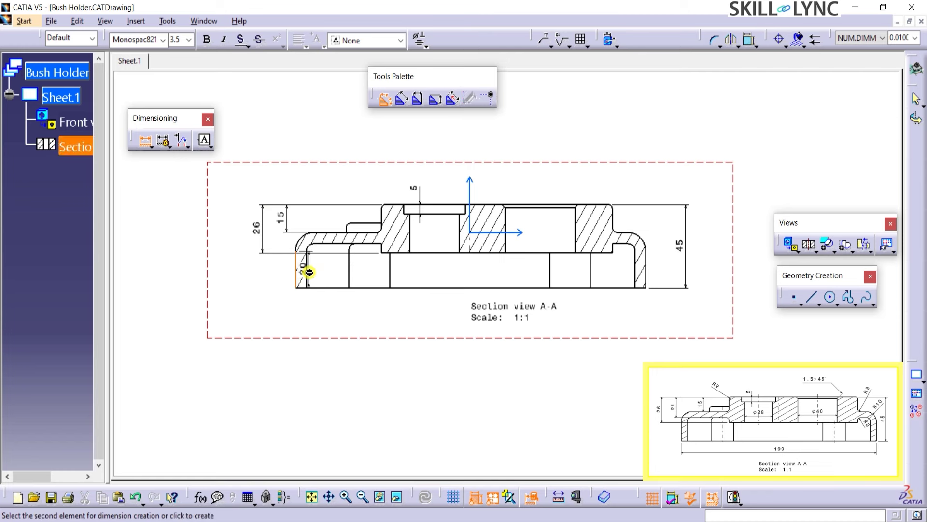
{"action": "left_click", "coordinate": [307, 271]}
{"action": "left_click", "coordinate": [272, 274]}
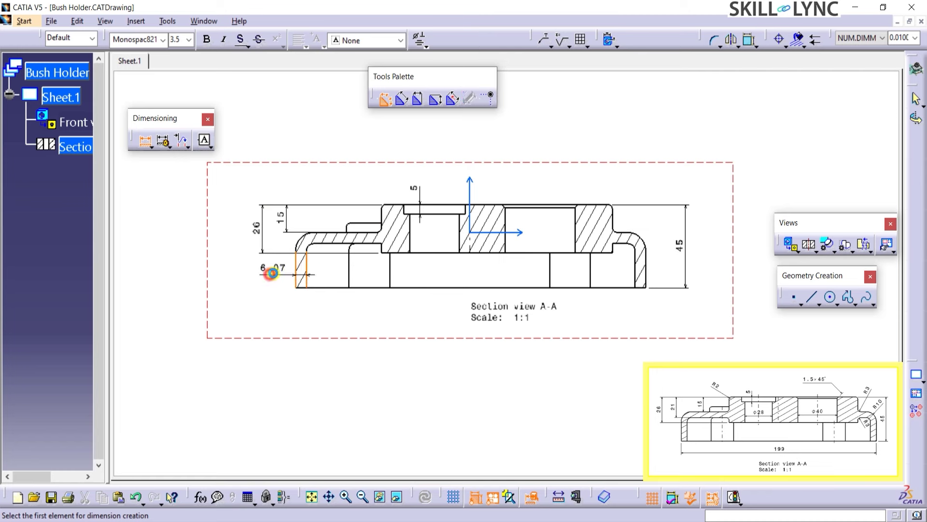
{"action": "left_click", "coordinate": [296, 265]}
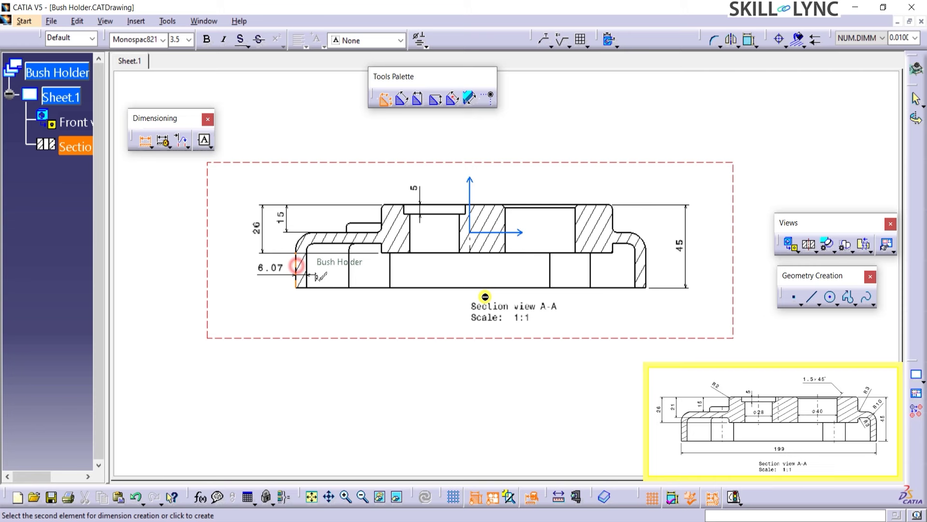
{"action": "left_click", "coordinate": [645, 264]}
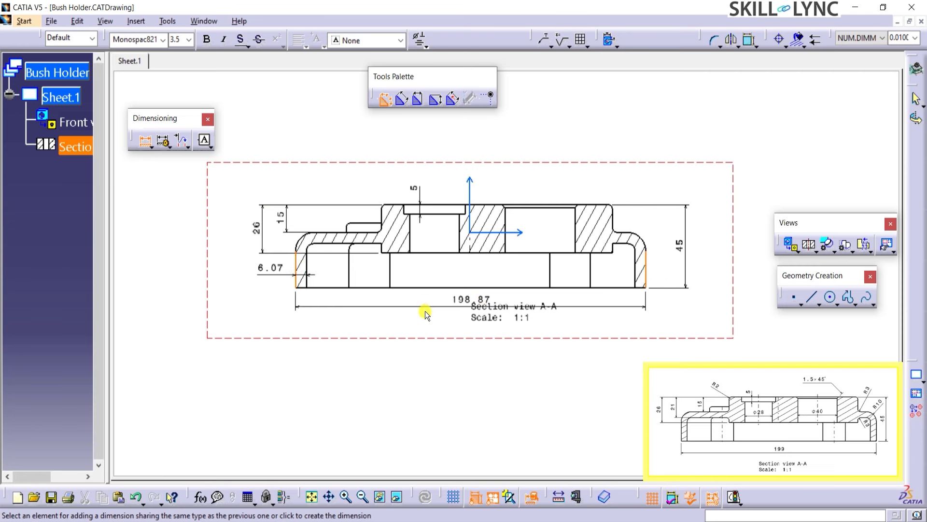
{"action": "left_click", "coordinate": [425, 312]}
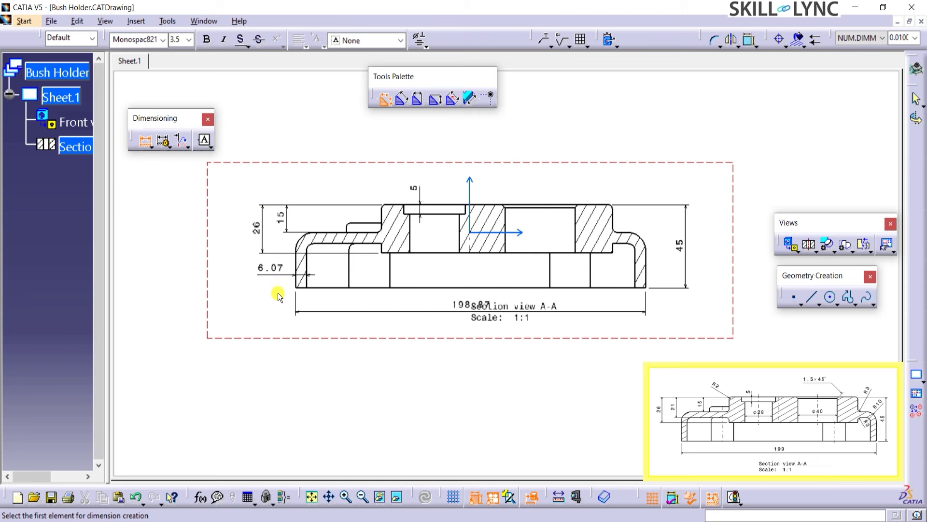
- Dimension the vertical distance from the plate's underside to the boss top, between the two existing height dimensions on the left
{"action": "left_click", "coordinate": [329, 241]}
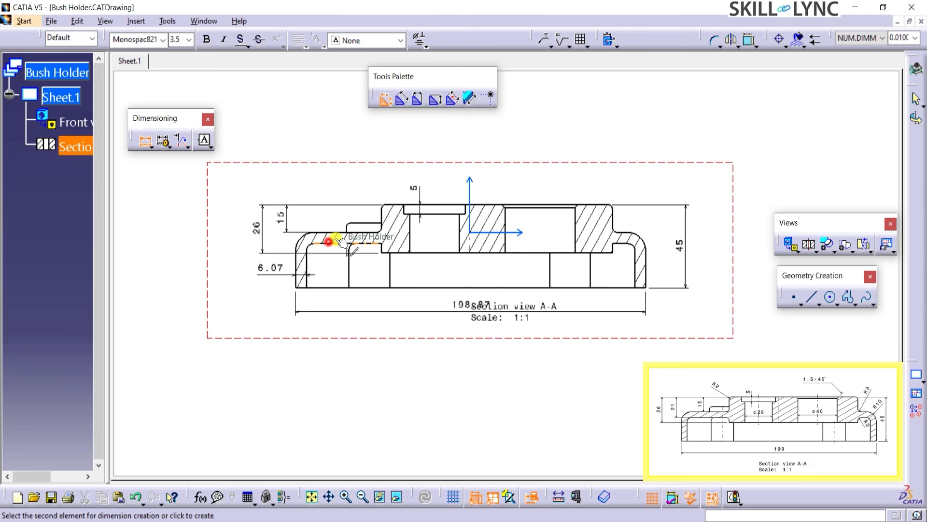
{"action": "left_click", "coordinate": [389, 204]}
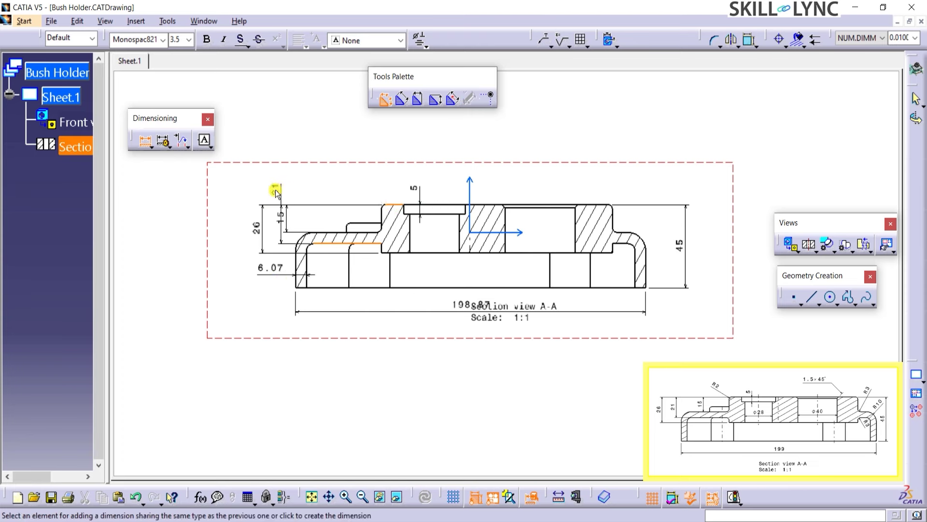
{"action": "left_click", "coordinate": [273, 188]}
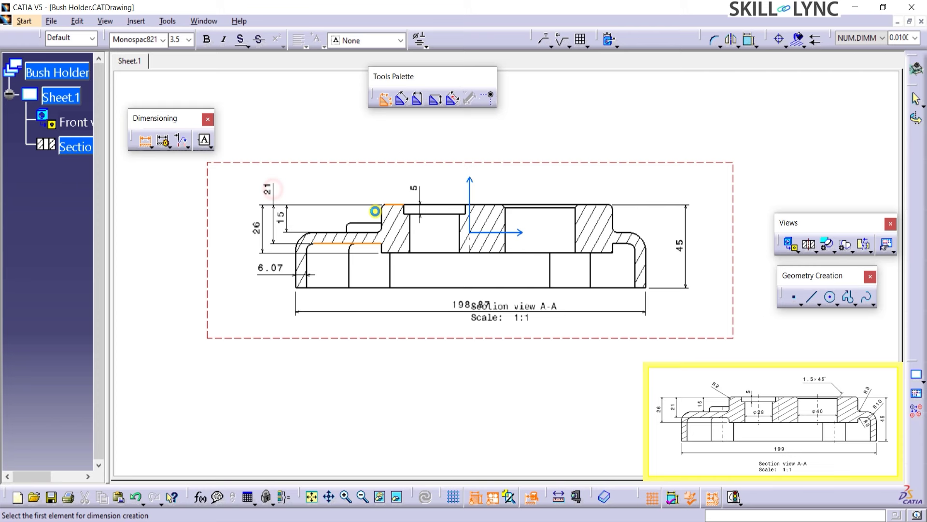
{"action": "left_click", "coordinate": [409, 339]}
- Set the precision of the wall thickness and overall width dimensions to whole numbers
{"action": "left_click", "coordinate": [270, 268]}
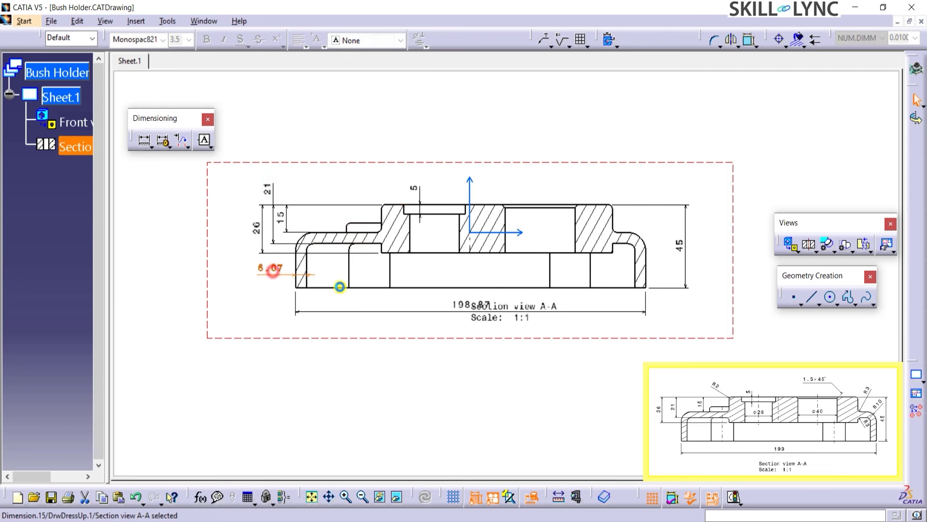
{"action": "left_click", "coordinate": [471, 306], "text": "ctrl"}
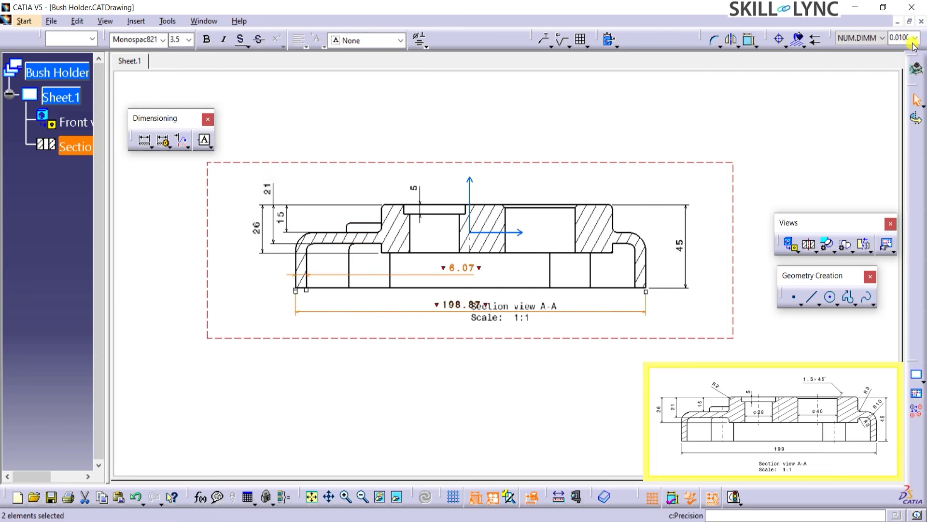
{"action": "left_click", "coordinate": [912, 37]}
{"action": "scroll", "coordinate": [903, 58], "scroll_direction": "up", "scroll_amount": 1}
{"action": "left_click", "coordinate": [901, 50]}
{"action": "left_click", "coordinate": [465, 376]}
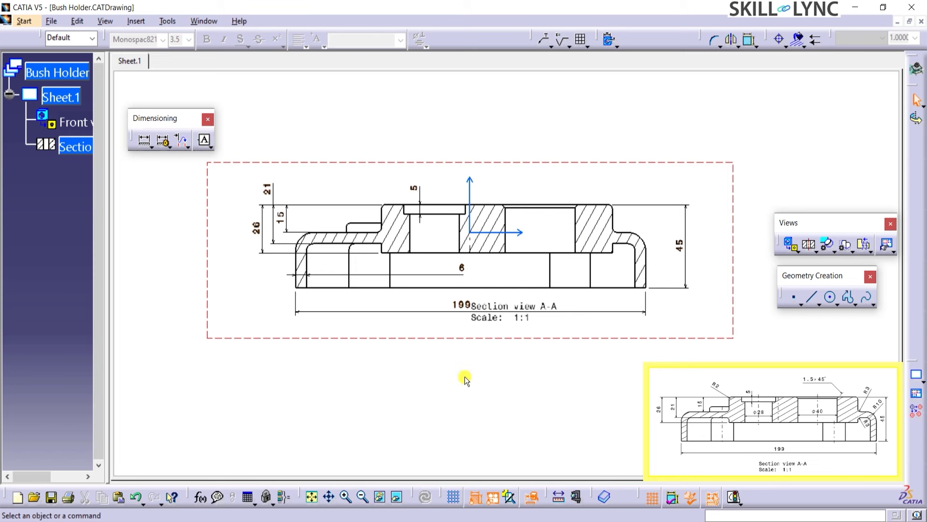
- Move the Section view A-A label below the overall width dimension so the two do not overlap
{"action": "left_click", "coordinate": [490, 323]}
{"action": "left_click_drag", "start_coordinate": [480, 359], "coordinate": [461, 357]}
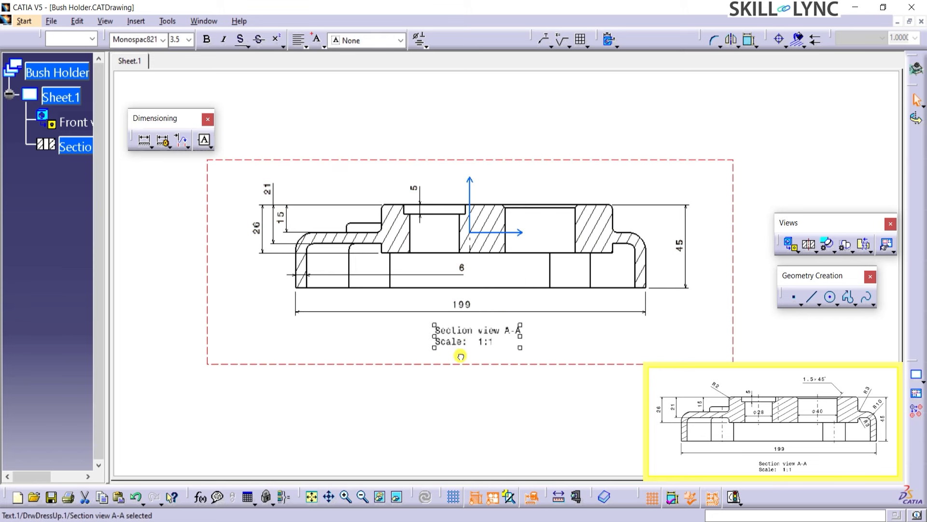
{"action": "left_click", "coordinate": [462, 399]}
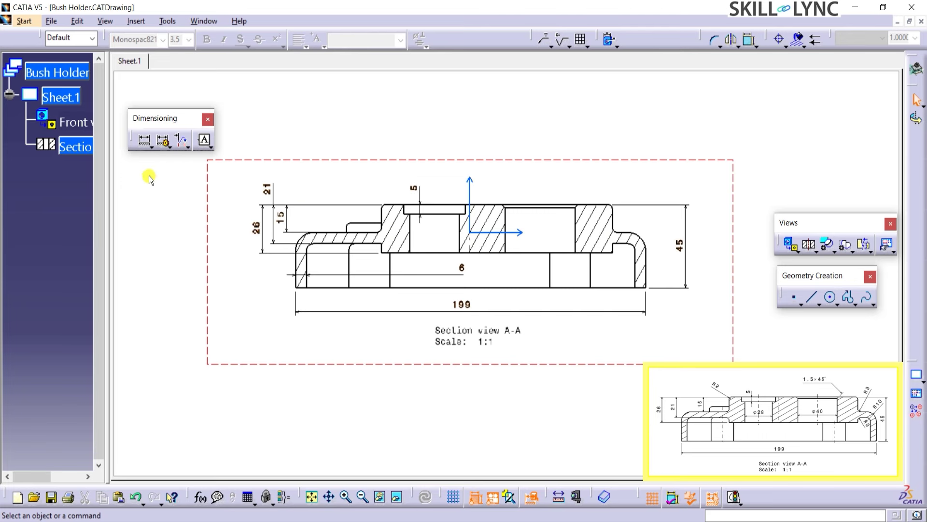
{"action": "left_click", "coordinate": [152, 148]}
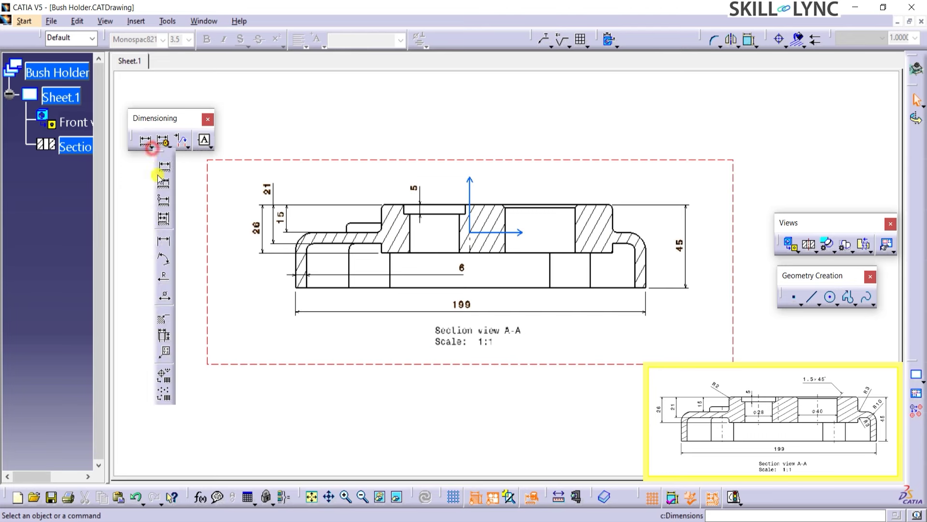
{"action": "left_click", "coordinate": [162, 275]}
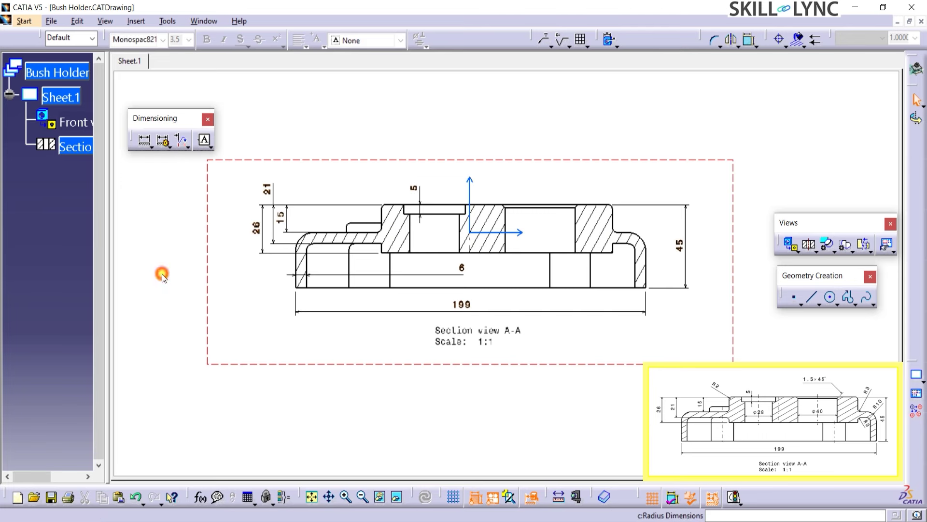
{"action": "left_click", "coordinate": [618, 207]}
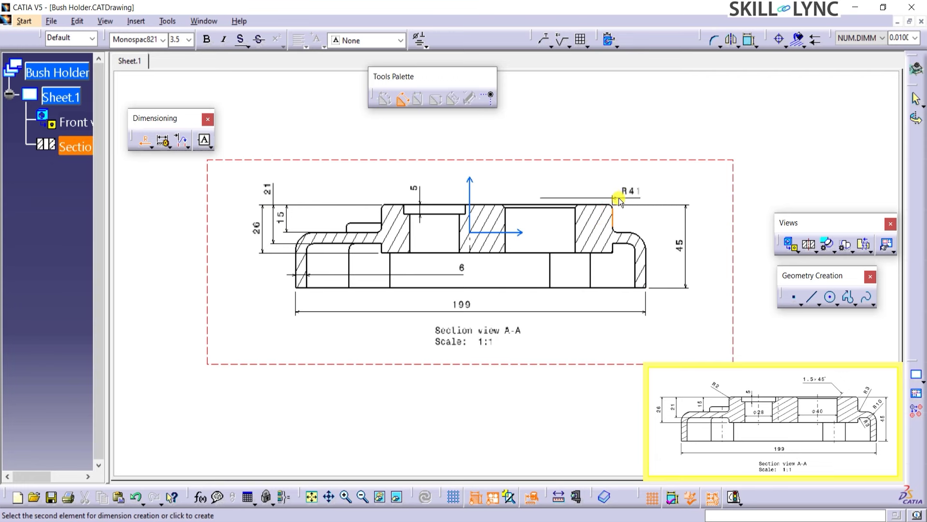
{"action": "right_click", "coordinate": [549, 183]}
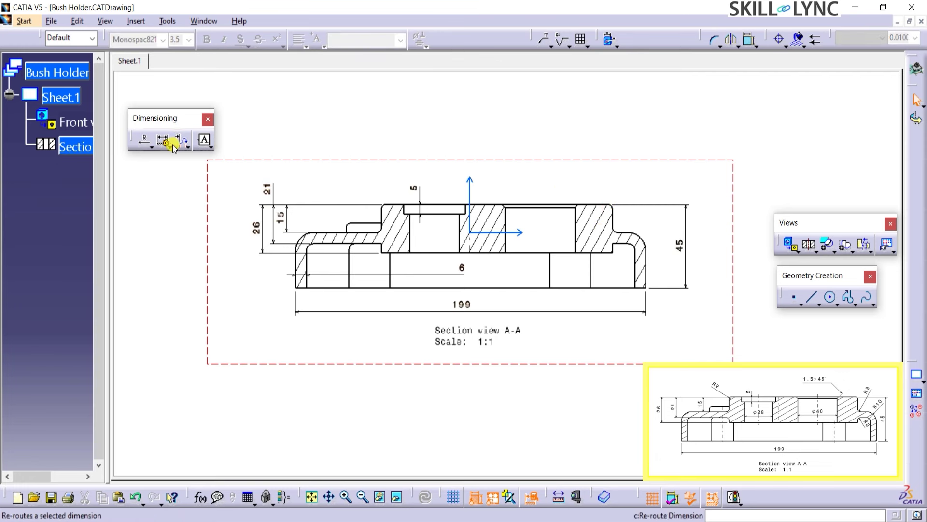
- Add radius dimensions to the boss's upper-right corner, the fillet at its base, and the outer right corner of section A-A
{"action": "left_click", "coordinate": [143, 147]}
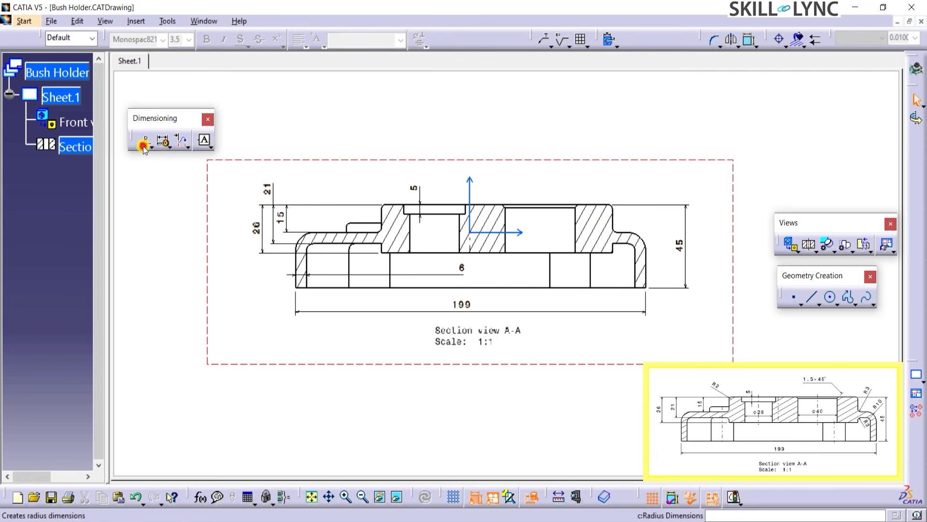
{"action": "left_click", "coordinate": [610, 205]}
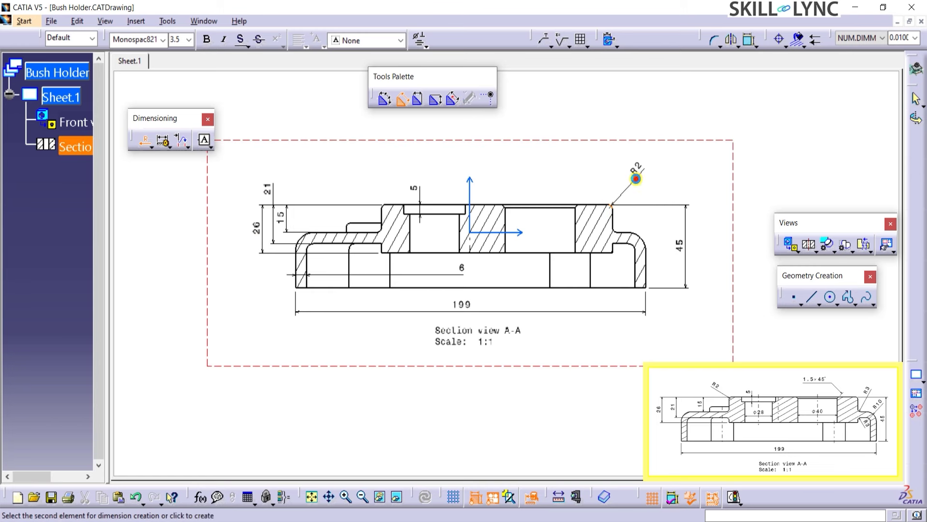
{"action": "left_click", "coordinate": [614, 233]}
{"action": "left_click", "coordinate": [636, 212]}
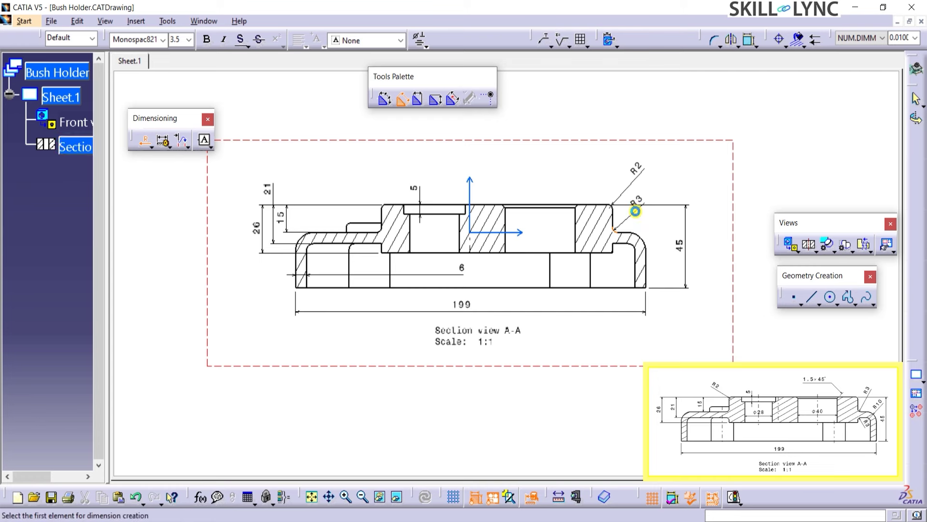
{"action": "left_click", "coordinate": [634, 235]}
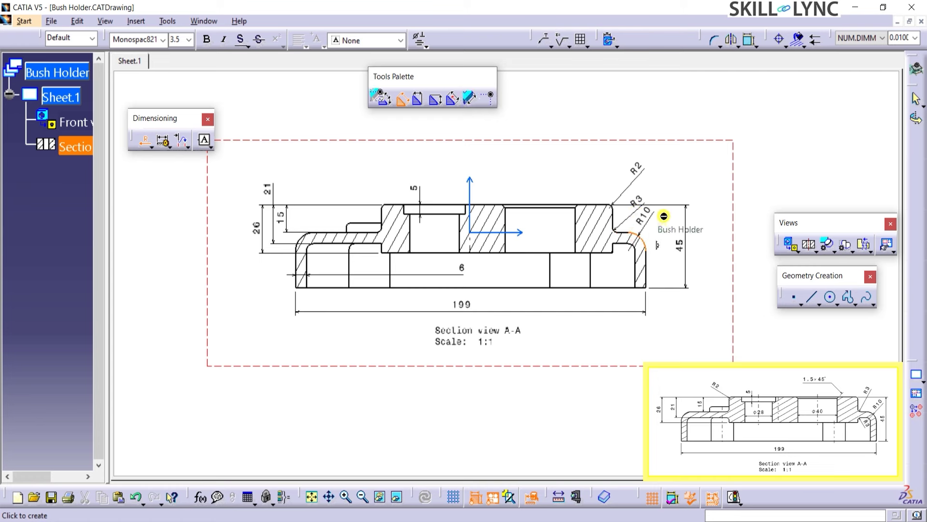
{"action": "left_click", "coordinate": [663, 216]}
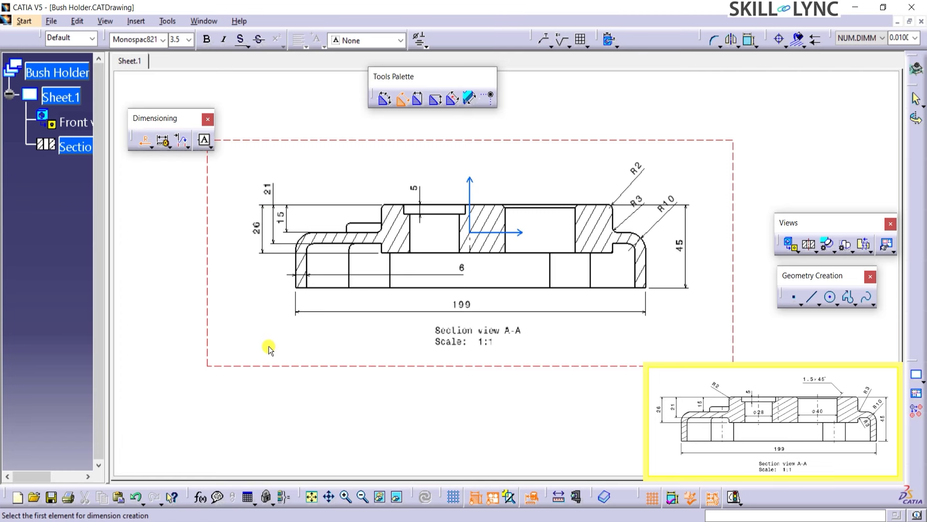
- Add diameter dimensions to the small bore and the large bore, placing each inside its bore in section A-A
{"action": "left_click", "coordinate": [160, 141]}
{"action": "left_click", "coordinate": [151, 148]}
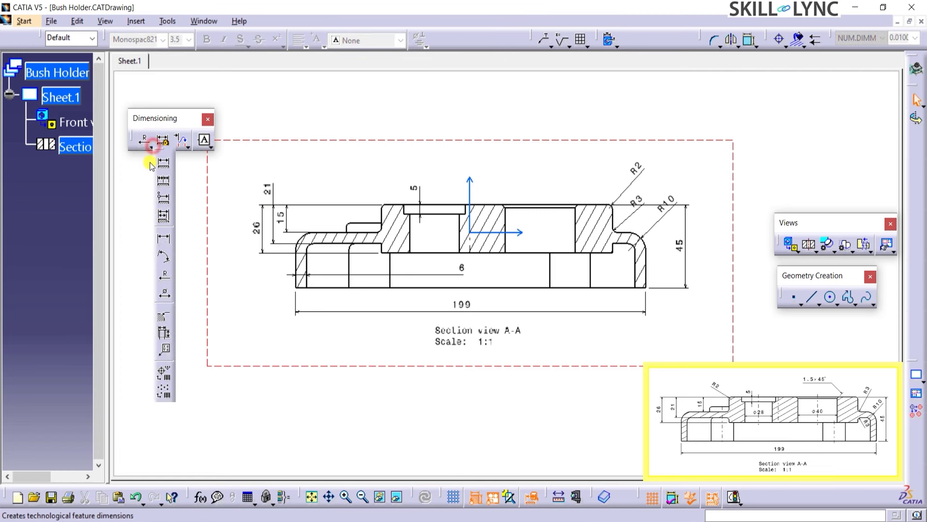
{"action": "left_click", "coordinate": [164, 291]}
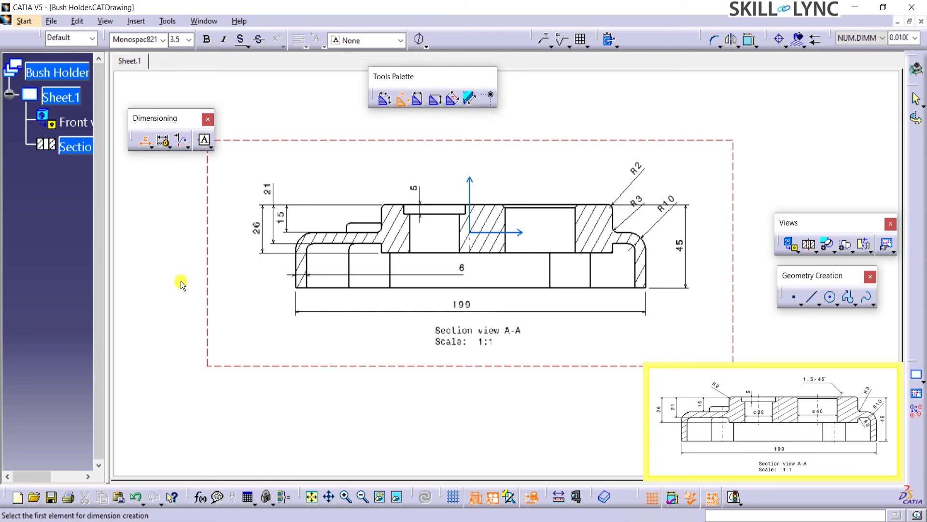
{"action": "left_click", "coordinate": [410, 235]}
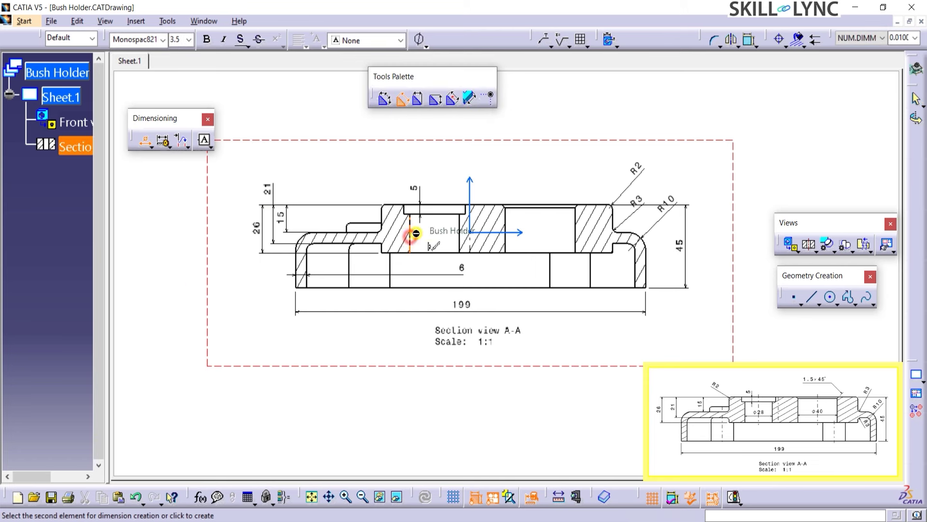
{"action": "left_click", "coordinate": [459, 234]}
{"action": "left_click", "coordinate": [435, 231]}
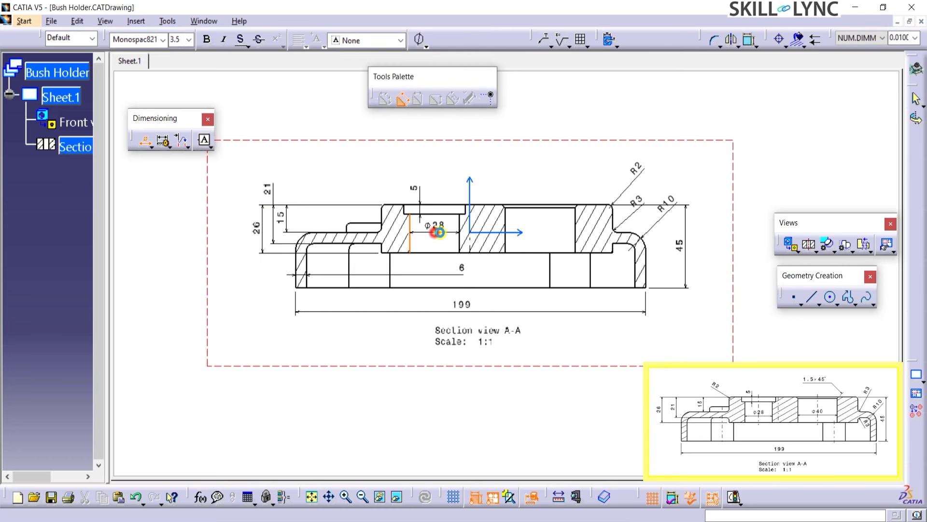
{"action": "left_click", "coordinate": [506, 226]}
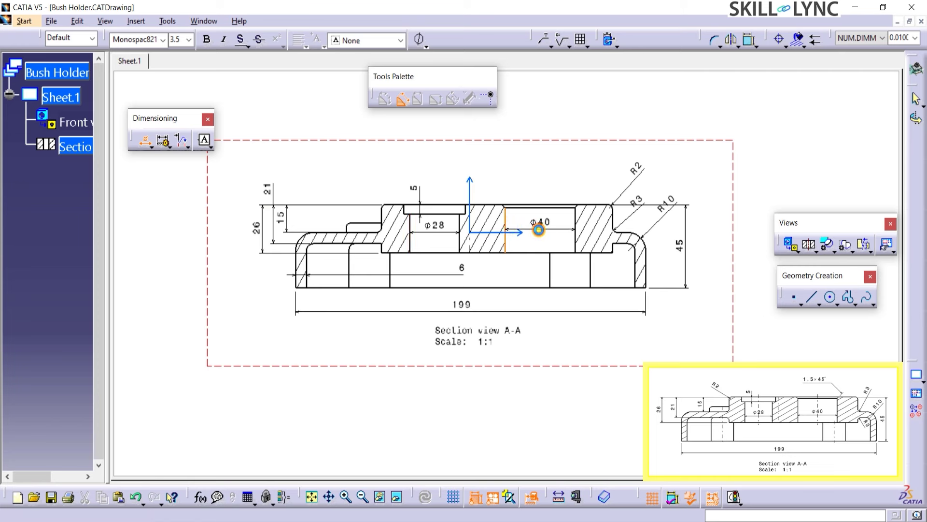
{"action": "left_click", "coordinate": [538, 229]}
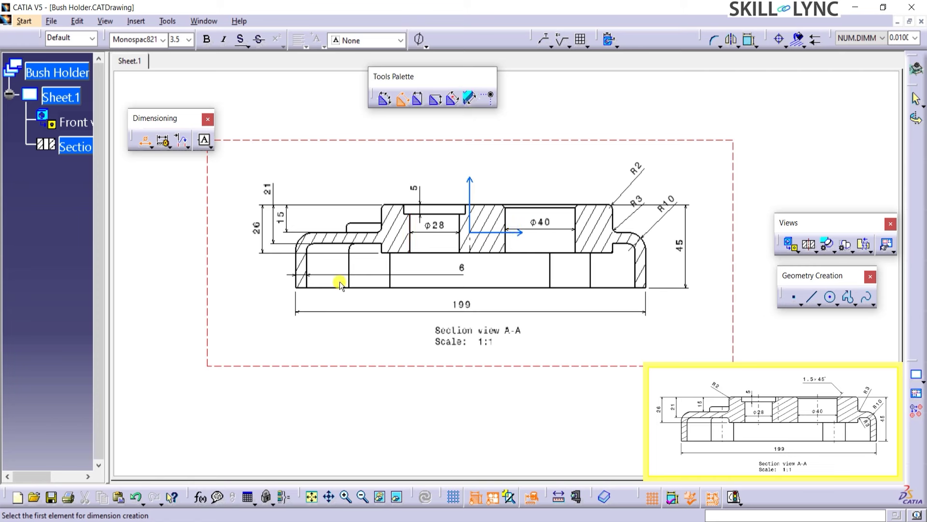
- Add a Length x Angle chamfer dimension to the upper left edge of the large bore, placed above the part
{"action": "left_click", "coordinate": [152, 146]}
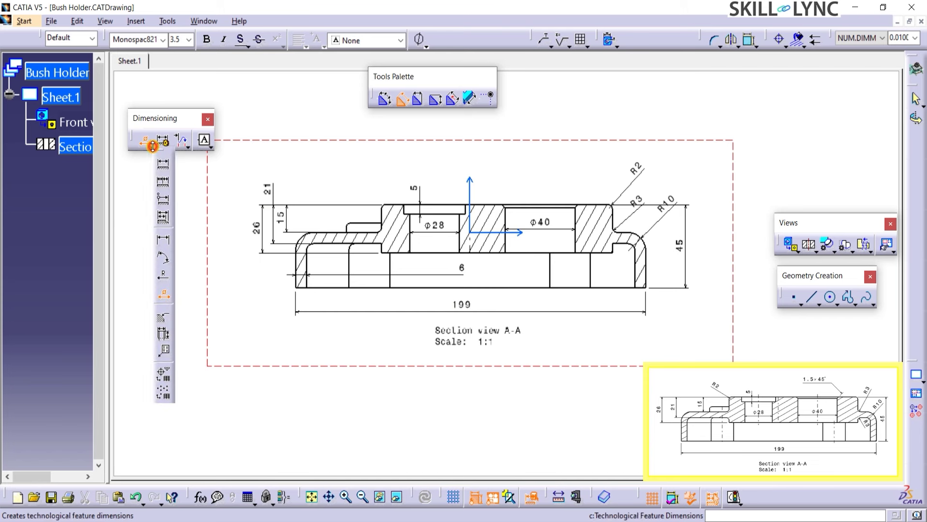
{"action": "left_click", "coordinate": [163, 321]}
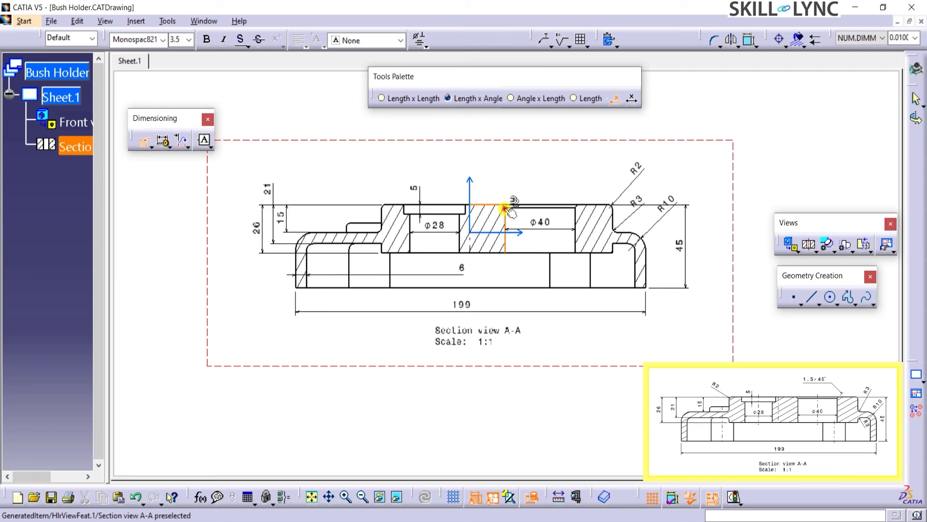
{"action": "left_click", "coordinate": [506, 208]}
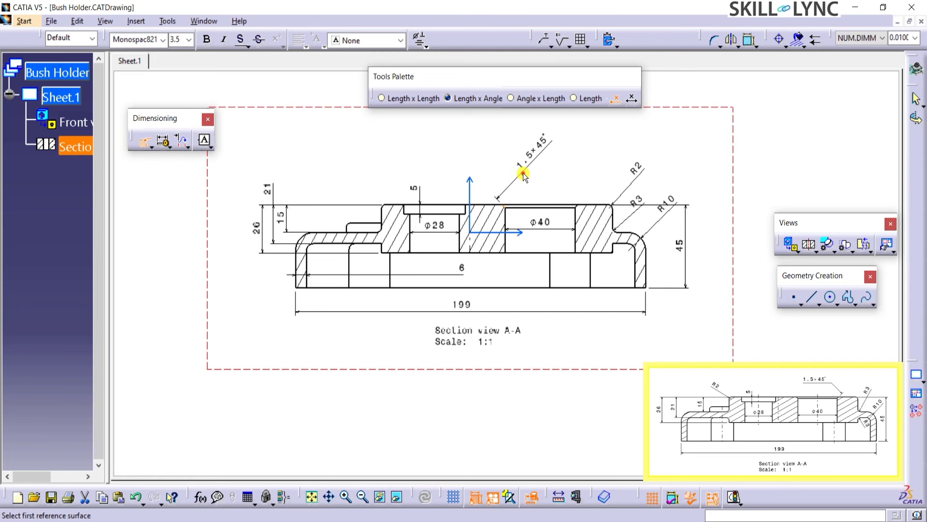
{"action": "left_click", "coordinate": [523, 173]}
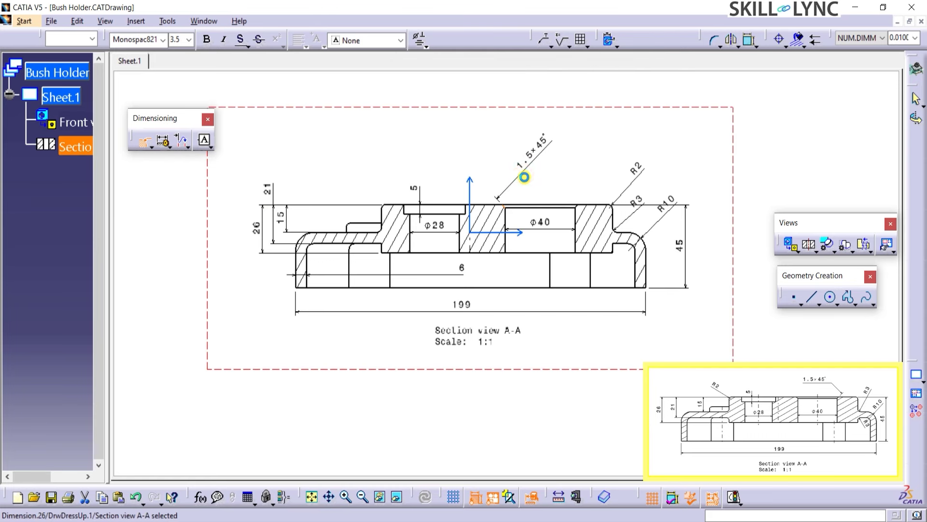
{"action": "left_click", "coordinate": [416, 415]}
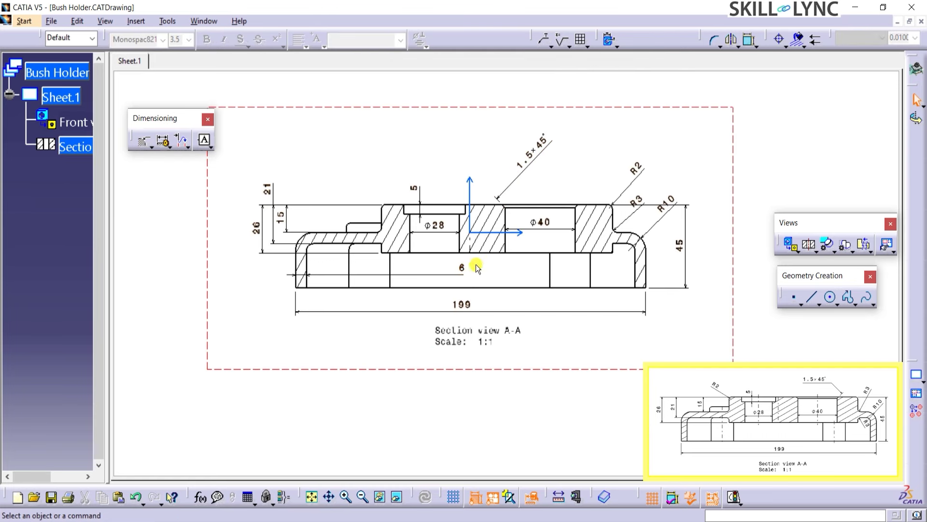
- Move the left wall's thickness dimension text outside the part, beside the wall
{"action": "left_click_drag", "start_coordinate": [463, 267], "coordinate": [271, 270]}
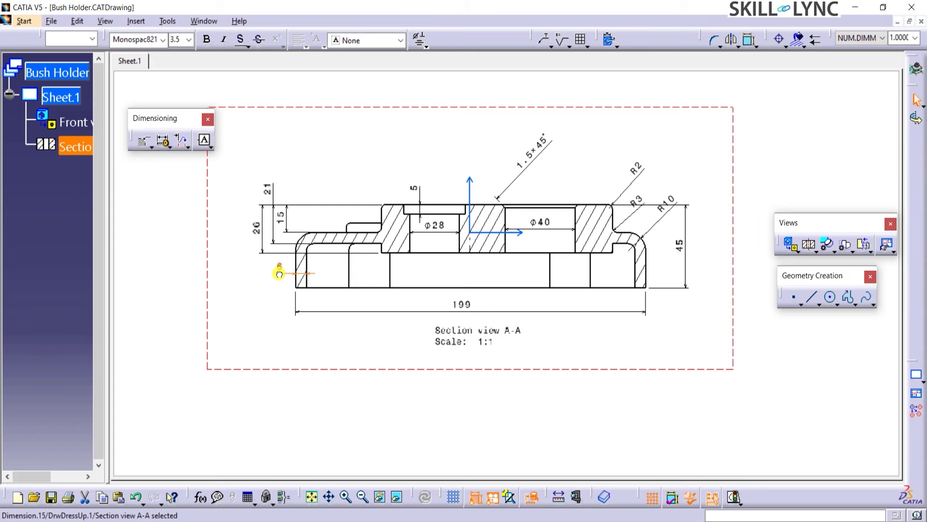
{"action": "left_click", "coordinate": [363, 419]}
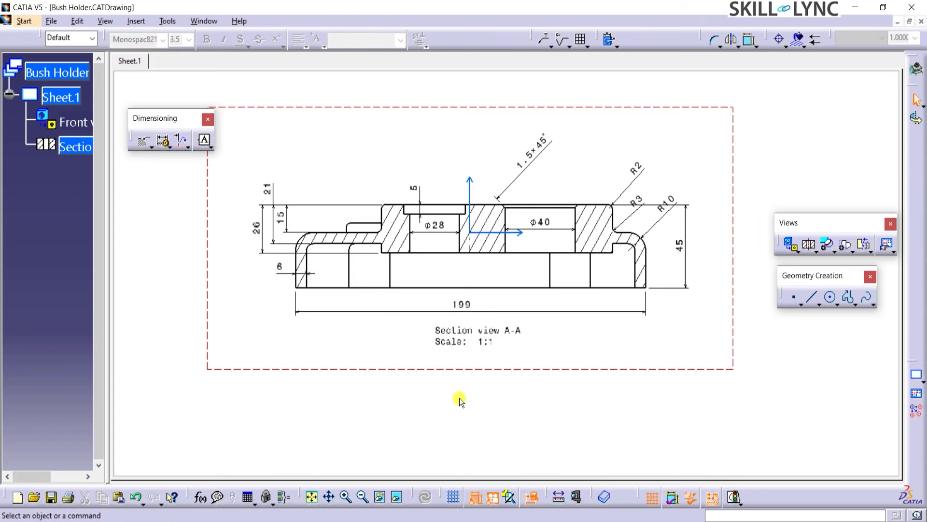
- Create an offset section of the Front view, cutting vertically through the large bore and jogging to the lower-right mounting hole, placed right of the view
{"action": "middle_click_drag", "start_coordinate": [459, 398], "coordinate": [460, 155]}
{"action": "left_click", "coordinate": [459, 153]}
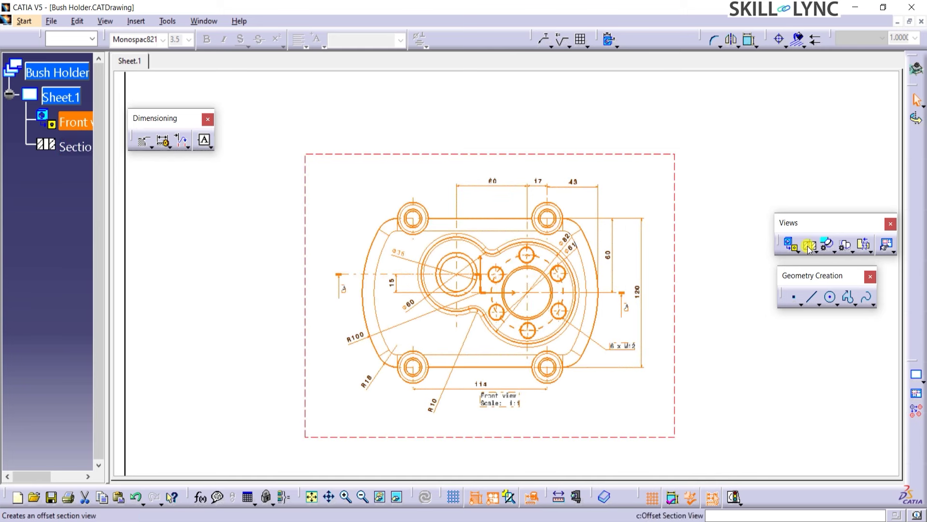
{"action": "left_click", "coordinate": [794, 297]}
{"action": "key", "text": "Escape"}
{"action": "mouse_move", "coordinate": [766, 413]}
{"action": "middle_mouse_down", "text": "ctrl"}
{"action": "mouse_move", "coordinate": [726, 399]}
{"action": "mouse_move", "coordinate": [718, 380]}
{"action": "middle_mouse_up", "text": "ctrl"}
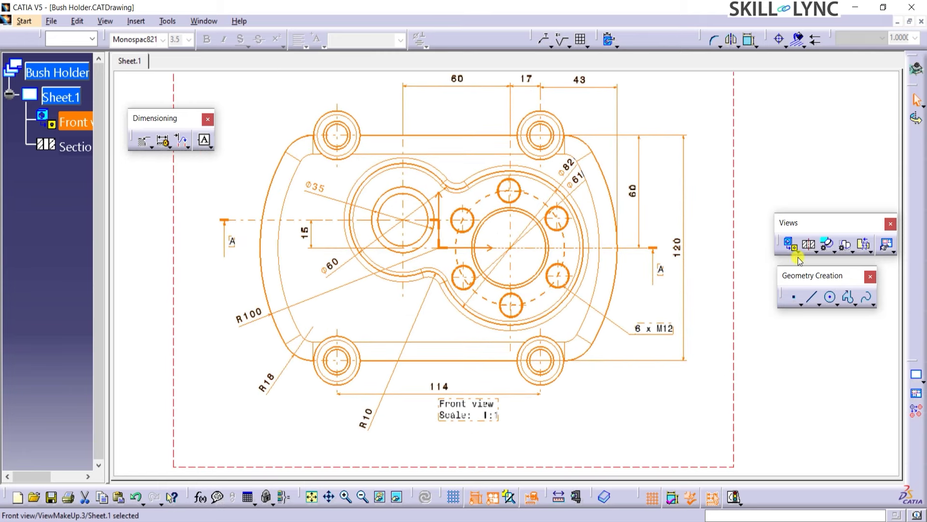
{"action": "left_click", "coordinate": [809, 245]}
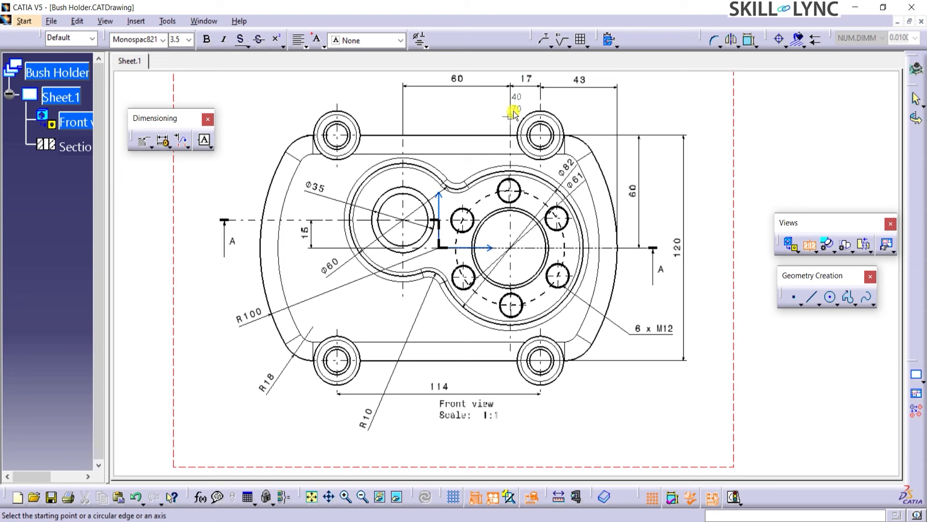
{"action": "left_click", "coordinate": [511, 98]}
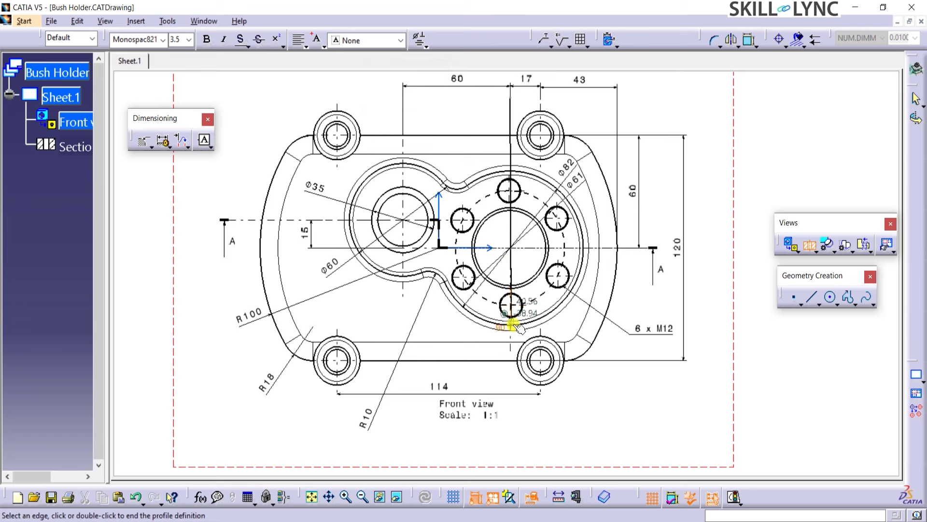
{"action": "left_click", "coordinate": [542, 329]}
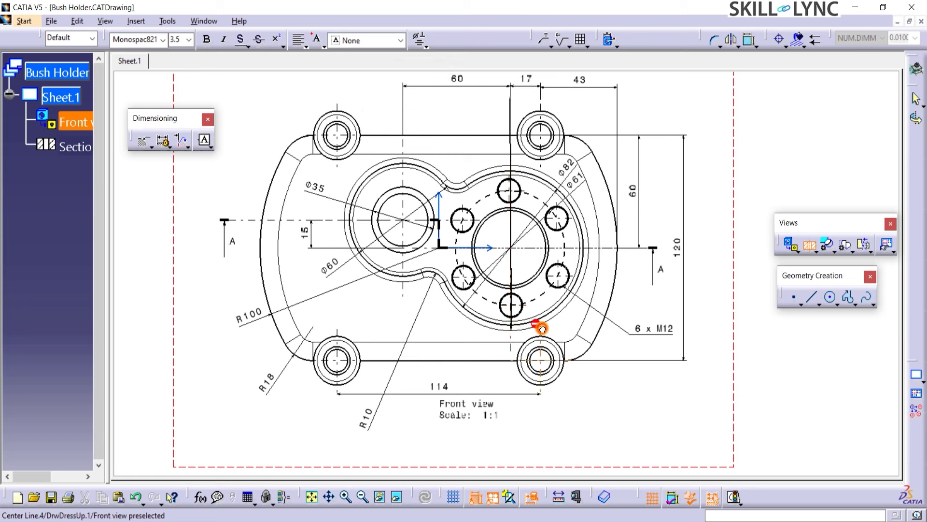
{"action": "double_click", "coordinate": [537, 411]}
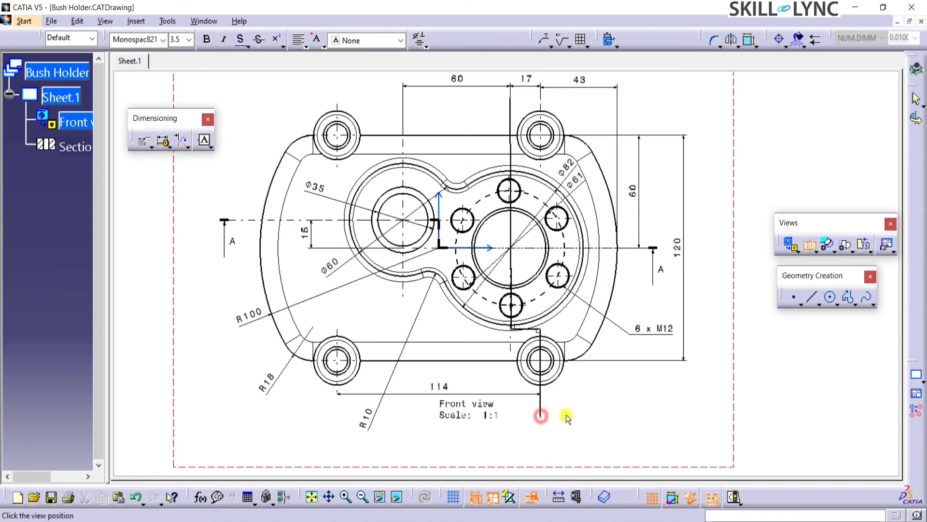
{"action": "middle_click_drag", "start_coordinate": [820, 418], "coordinate": [819, 483], "text": "ctrl"}
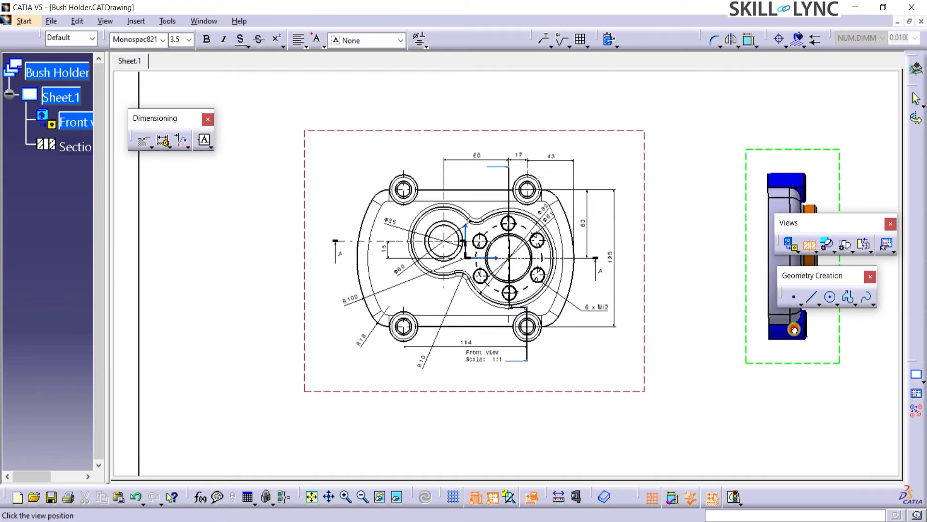
{"action": "left_click", "coordinate": [795, 329]}
- Dimension the horizontal width of the uppermost mounting boss in Section view B-B, placing the dimension above the view
{"action": "mouse_move", "coordinate": [731, 396]}
{"action": "middle_mouse_down", "text": "ctrl"}
{"action": "mouse_move", "coordinate": [795, 406]}
{"action": "mouse_move", "coordinate": [661, 399]}
{"action": "mouse_move", "coordinate": [580, 420]}
{"action": "middle_mouse_up", "text": "ctrl"}
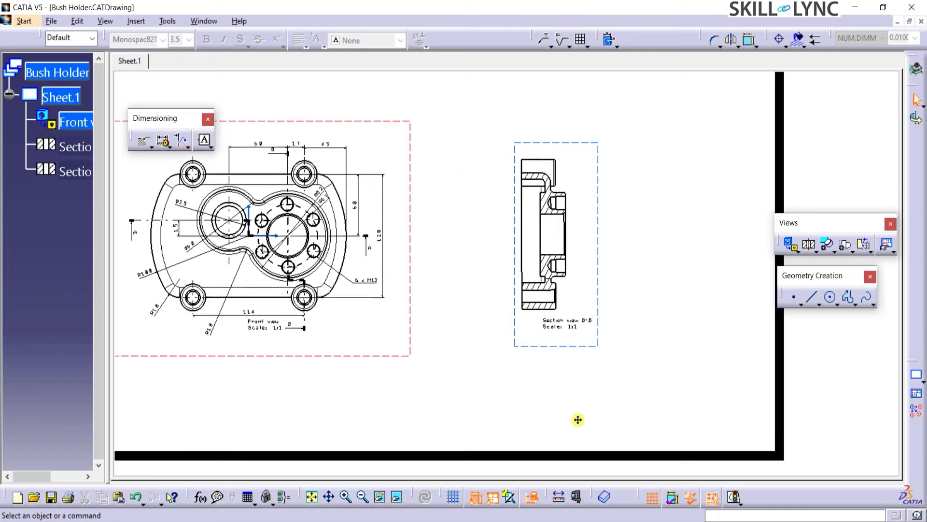
{"action": "mouse_move", "coordinate": [735, 431]}
{"action": "middle_mouse_down", "text": "ctrl"}
{"action": "mouse_move", "coordinate": [728, 365]}
{"action": "mouse_move", "coordinate": [740, 406]}
{"action": "mouse_move", "coordinate": [749, 397]}
{"action": "middle_mouse_up", "text": "ctrl"}
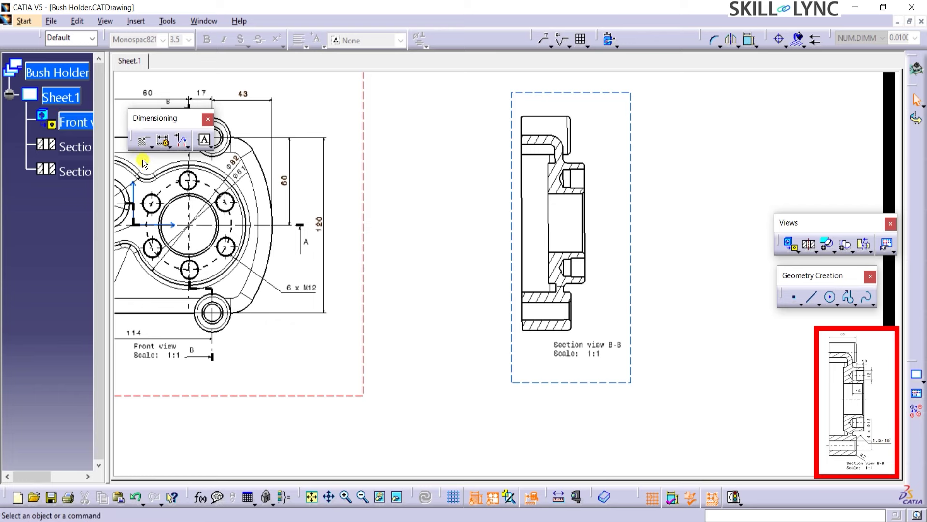
{"action": "left_click", "coordinate": [166, 146]}
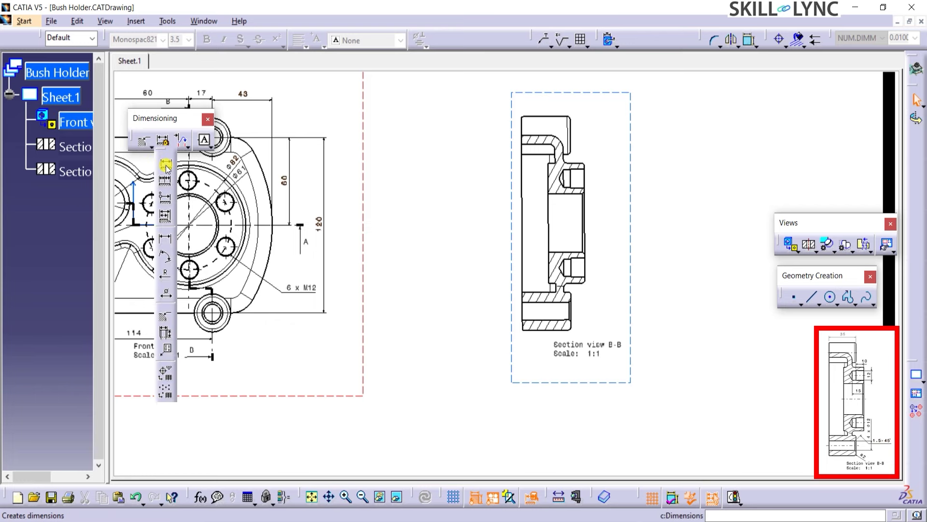
{"action": "left_click", "coordinate": [166, 166]}
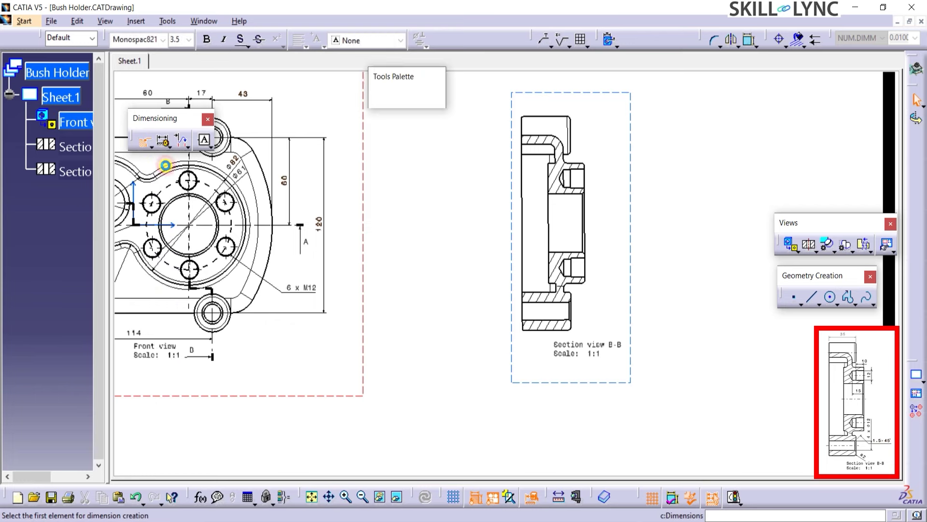
{"action": "left_click", "coordinate": [523, 126]}
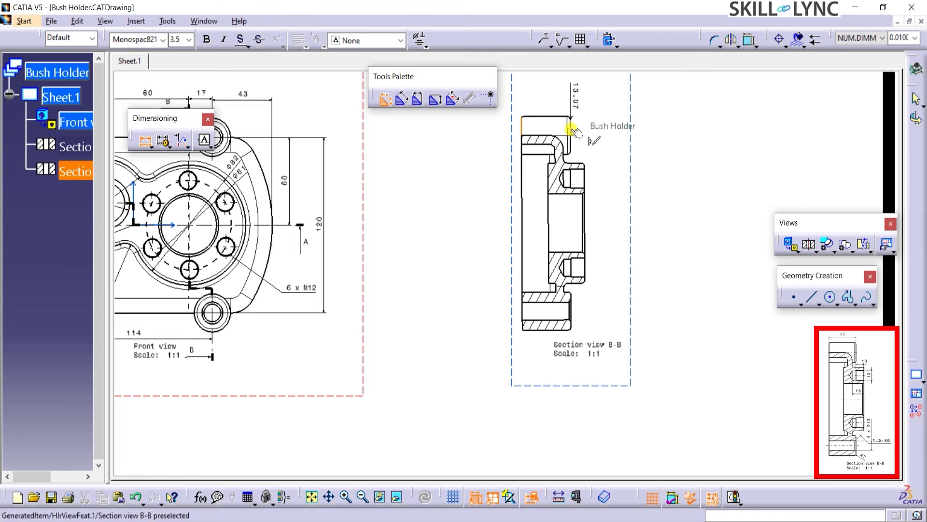
{"action": "left_click", "coordinate": [571, 129]}
{"action": "left_click", "coordinate": [543, 92]}
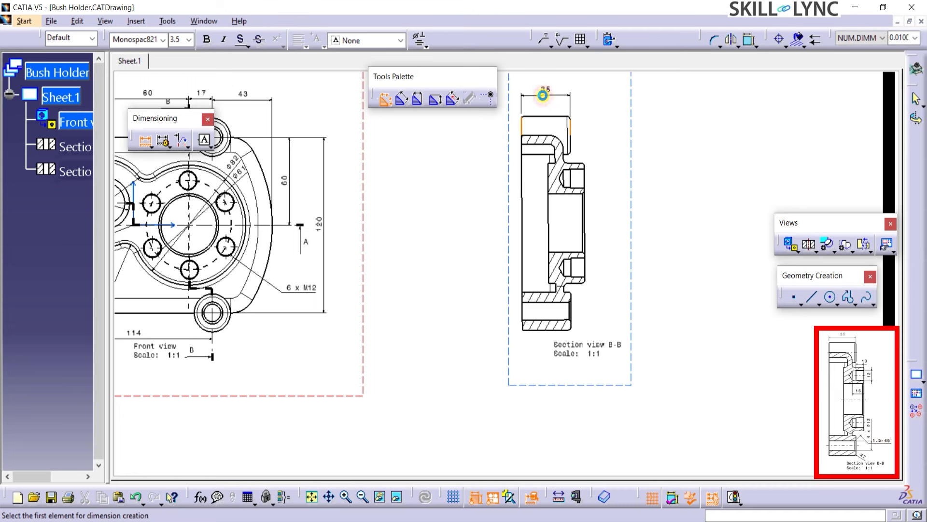
- Dimension the horizontal distance from the left face to the wall's outer step in Section view B-B, placed above the part below the boss width
{"action": "left_click", "coordinate": [522, 127]}
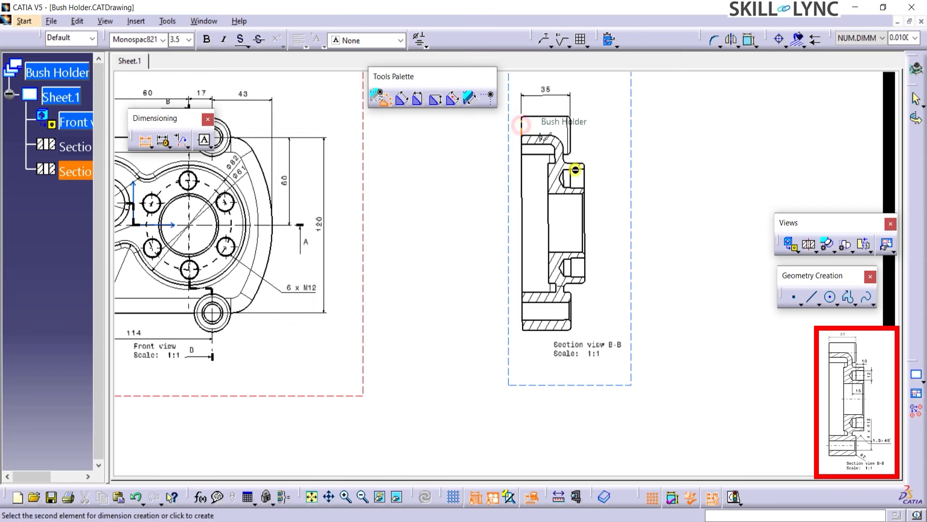
{"action": "left_click", "coordinate": [564, 151]}
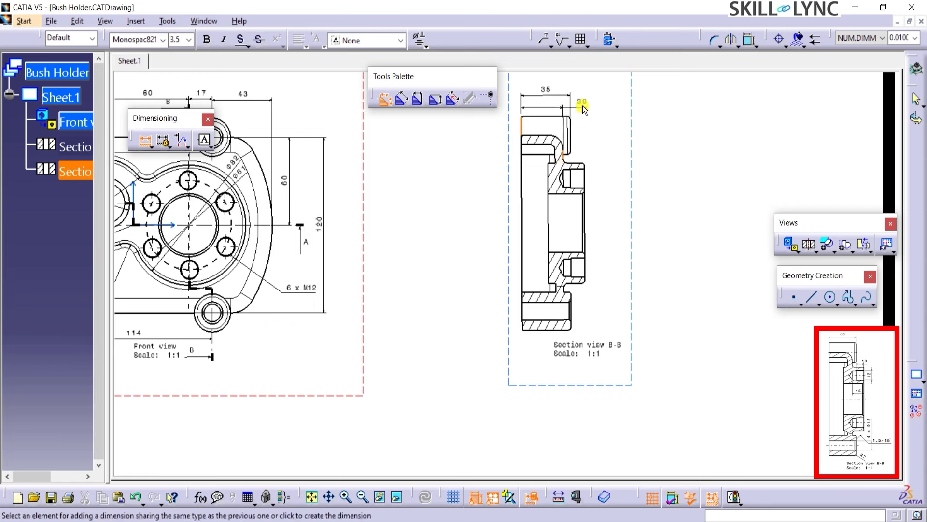
{"action": "left_click", "coordinate": [583, 104]}
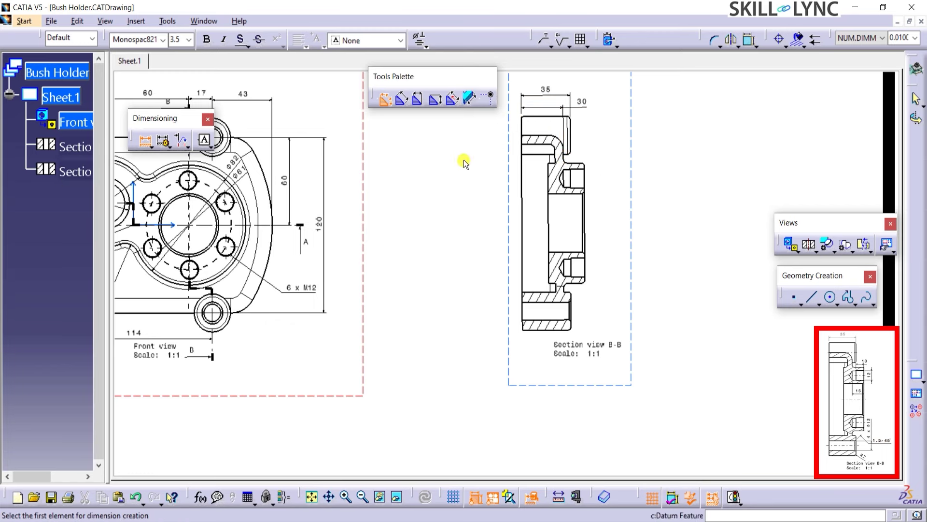
- Dimension the upper blind hole's diameter vertically beside Section view B-B, and its cylindrical depth horizontally below the hole
{"action": "left_click", "coordinate": [565, 170]}
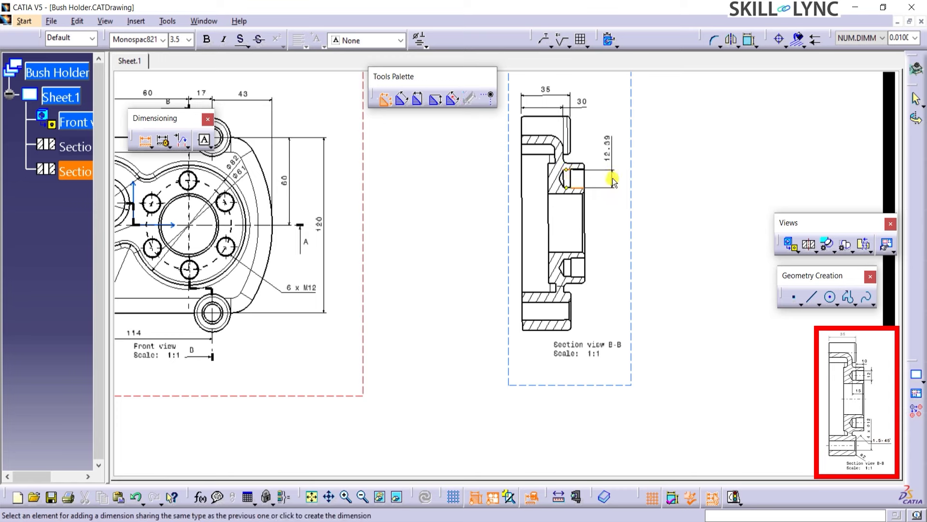
{"action": "left_click", "coordinate": [611, 179]}
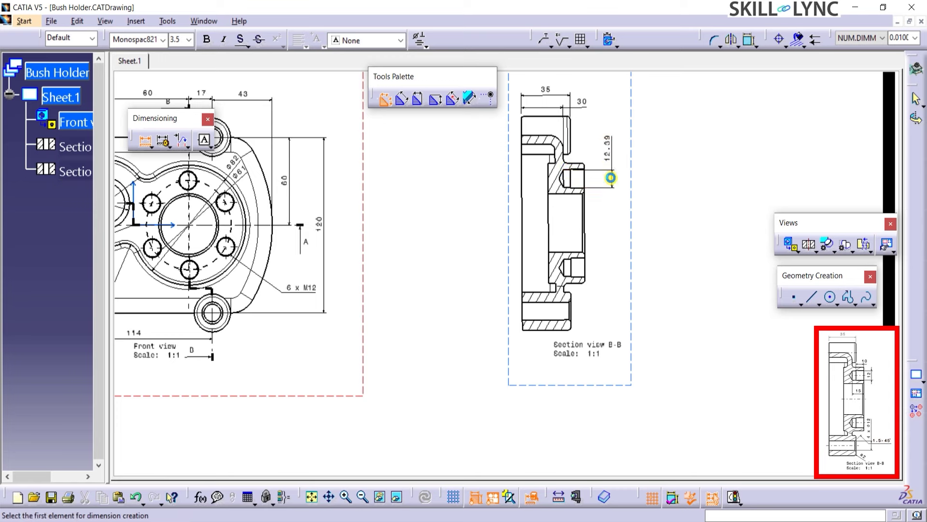
{"action": "left_click", "coordinate": [569, 174]}
{"action": "left_click", "coordinate": [586, 180]}
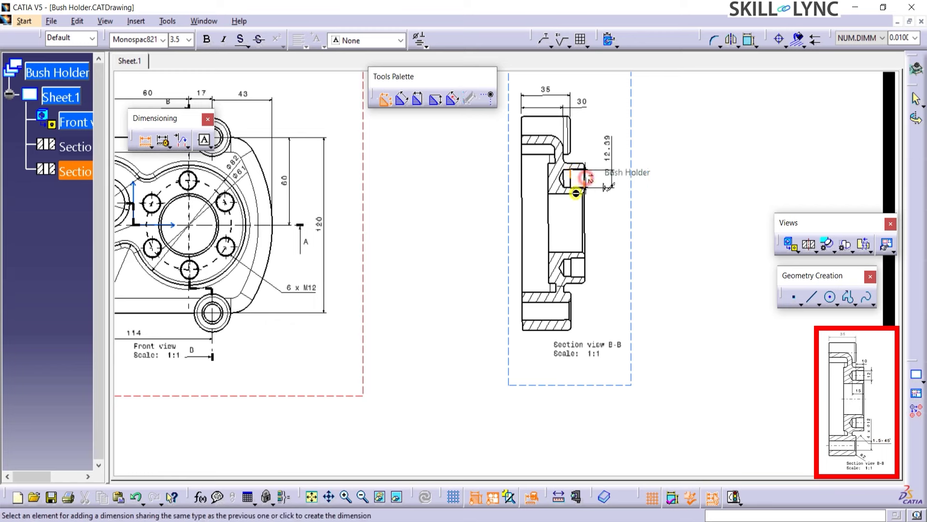
{"action": "left_click", "coordinate": [595, 203]}
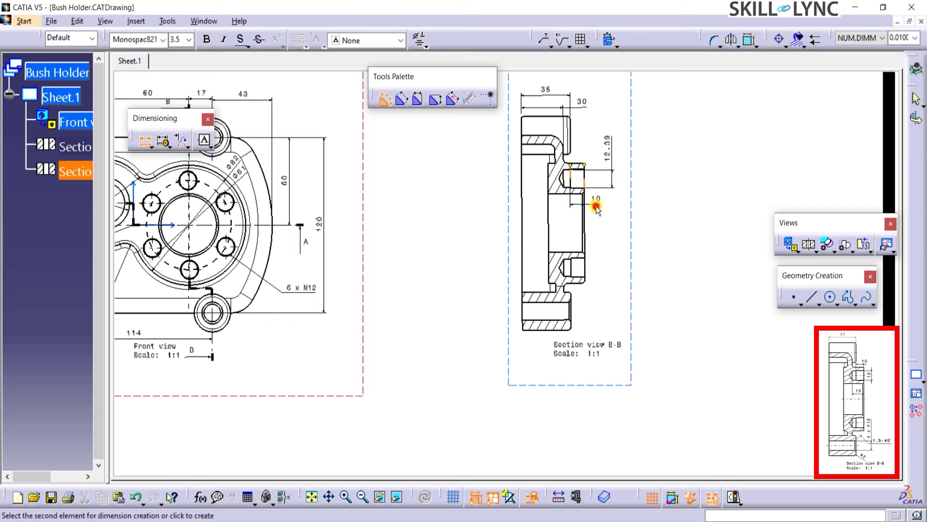
- Dimension the upper blind hole's longer inner depth up to the flange face, placed directly below the shorter depth dimension
{"action": "left_click", "coordinate": [566, 180]}
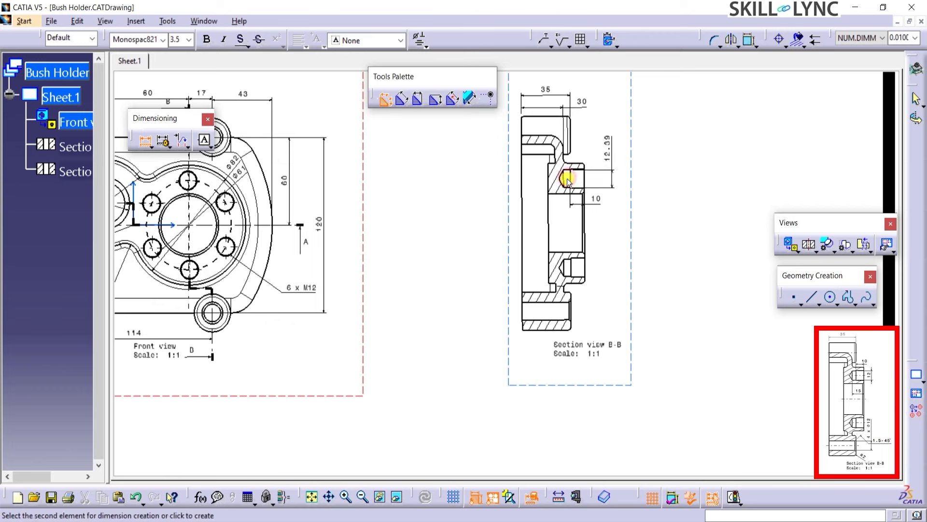
{"action": "left_click", "coordinate": [585, 180]}
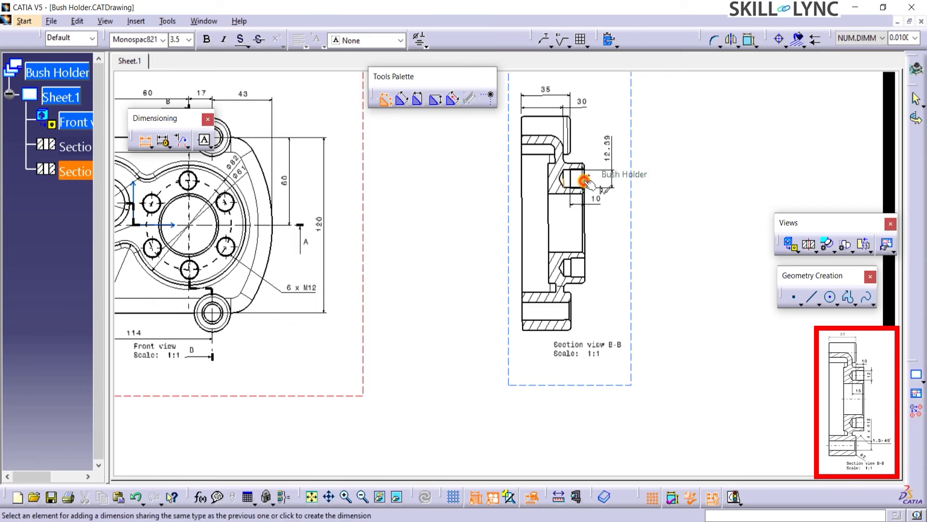
{"action": "left_click", "coordinate": [596, 213]}
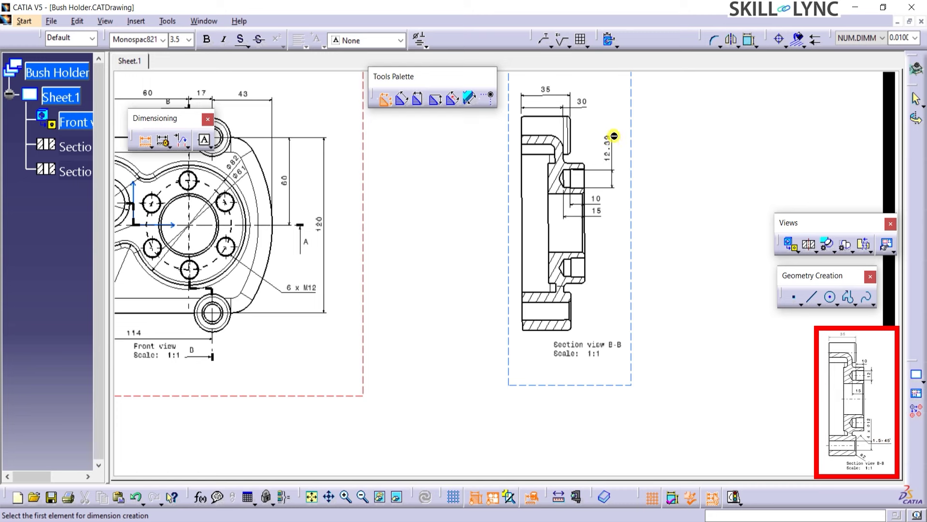
- Set the precision of the upper blind hole's vertical diameter dimension to whole numbers (1.000)
{"action": "key", "text": "Escape"}
{"action": "left_click", "coordinate": [607, 149]}
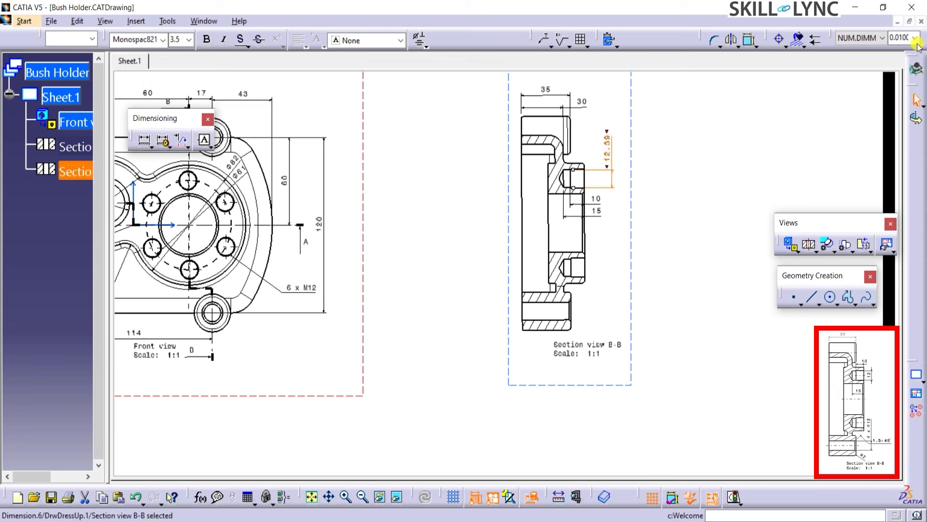
{"action": "left_click", "coordinate": [917, 38]}
{"action": "left_click", "coordinate": [898, 53]}
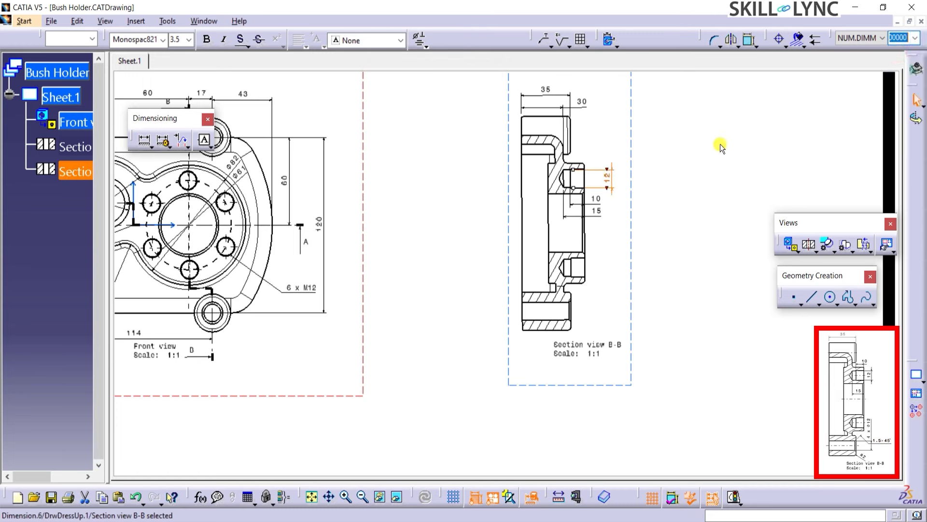
{"action": "left_click", "coordinate": [720, 148]}
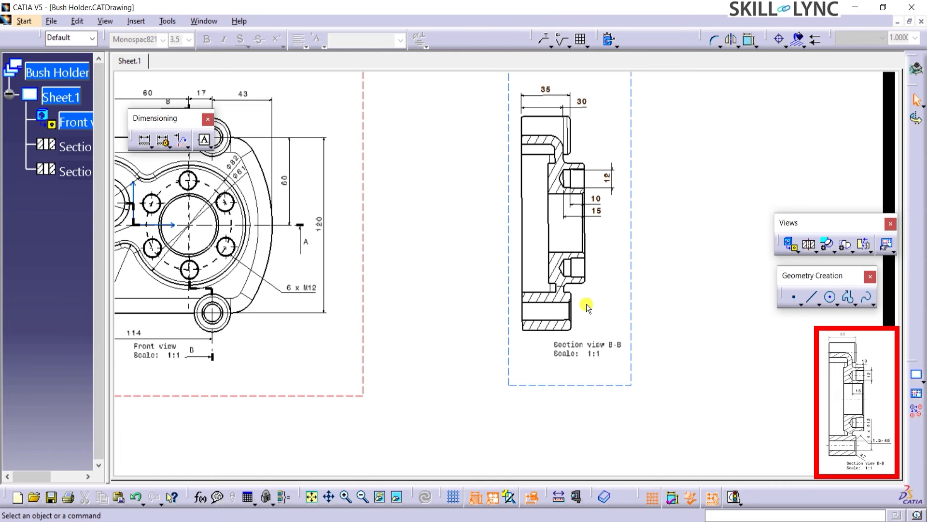
- Add a radius dimension to the flange's lower outer corner fillet in Section view B-B, placed diagonally below and outside the part
{"action": "left_click", "coordinate": [151, 145]}
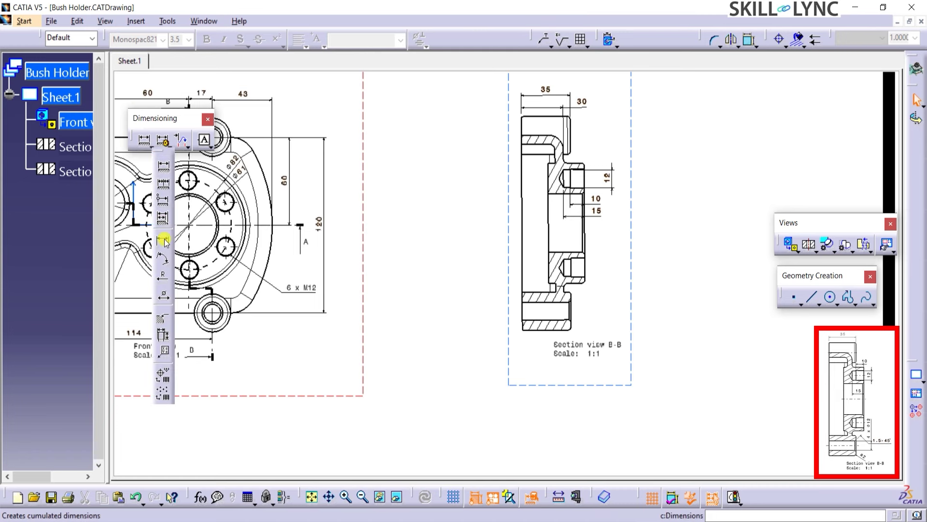
{"action": "left_click", "coordinate": [174, 277]}
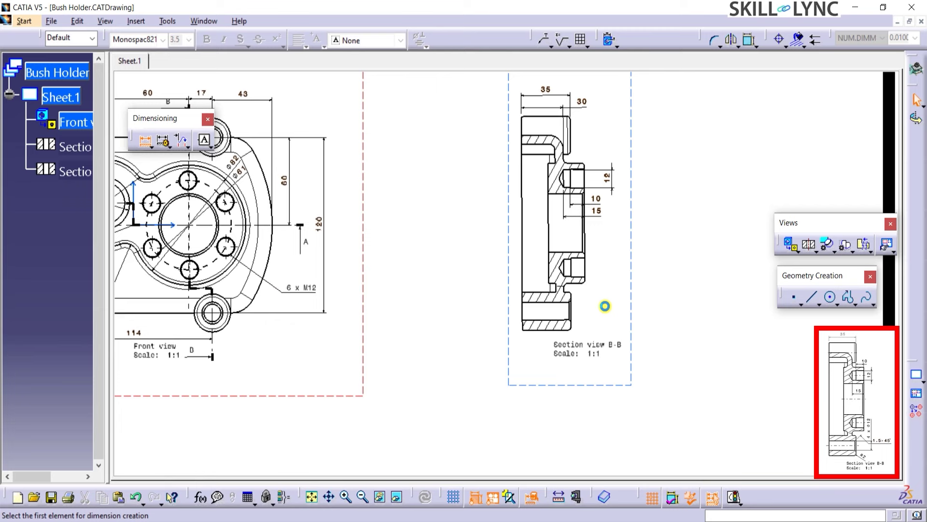
{"action": "left_click", "coordinate": [586, 285]}
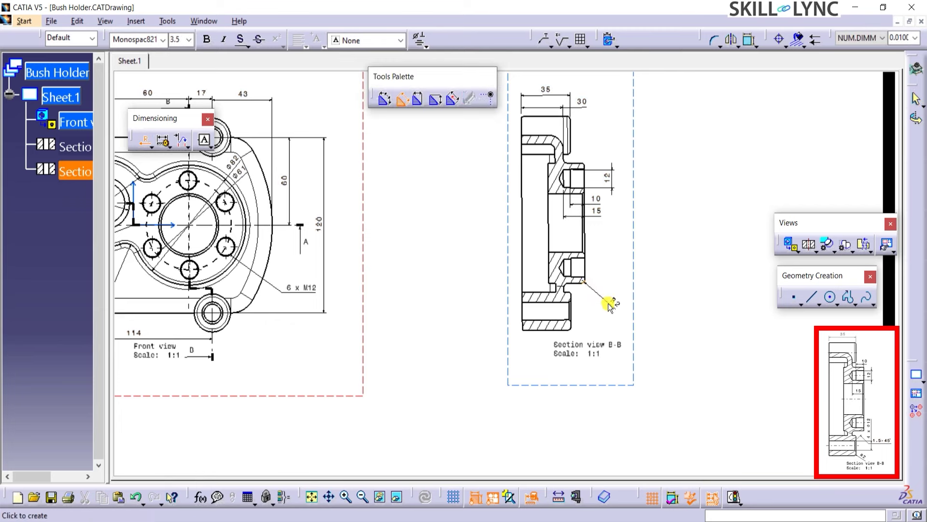
{"action": "left_click", "coordinate": [612, 298]}
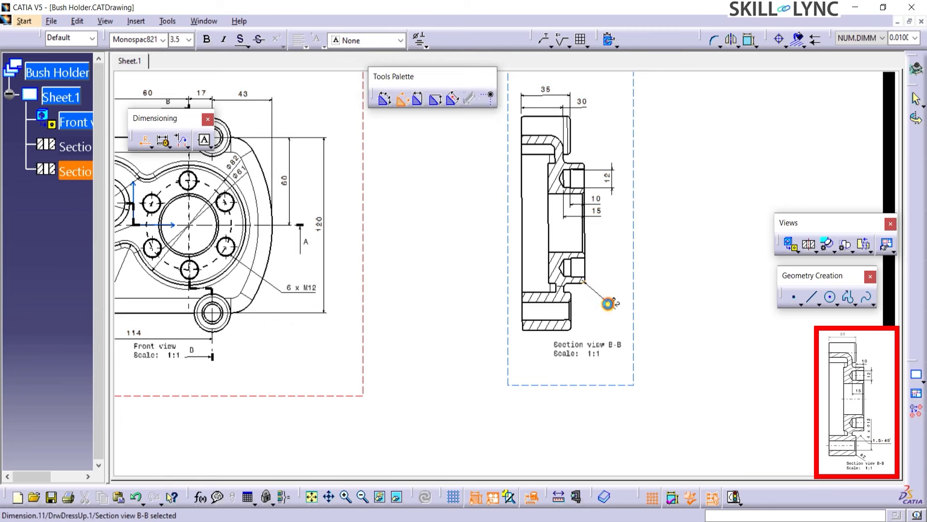
- Add a Length x Angle chamfer dimension to the large bore's lower outer edge in Section view B-B, placed outside the part
{"action": "left_click", "coordinate": [151, 146]}
{"action": "left_click", "coordinate": [161, 317]}
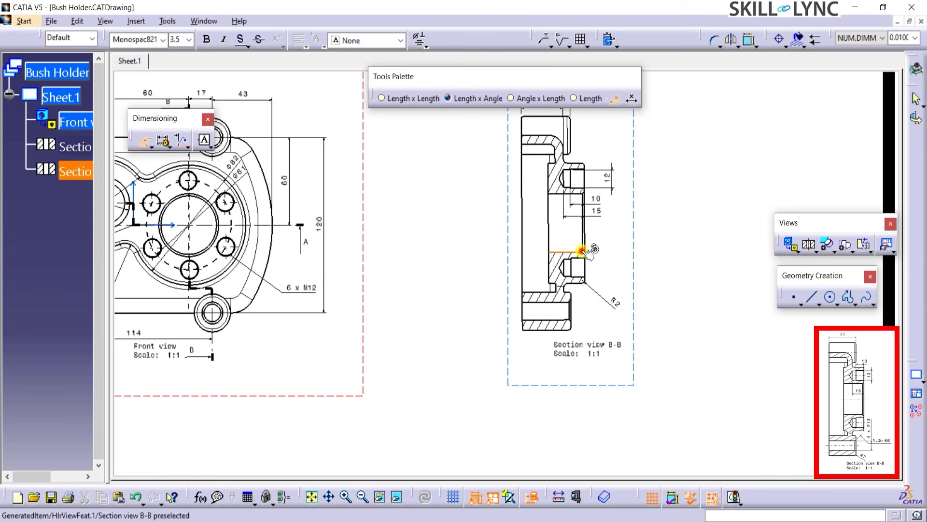
{"action": "left_click", "coordinate": [582, 250]}
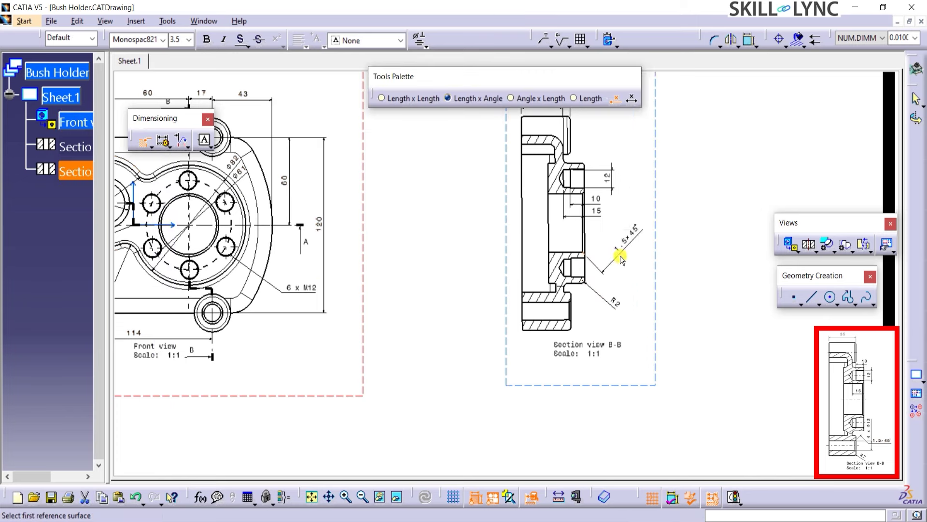
{"action": "left_click", "coordinate": [621, 259]}
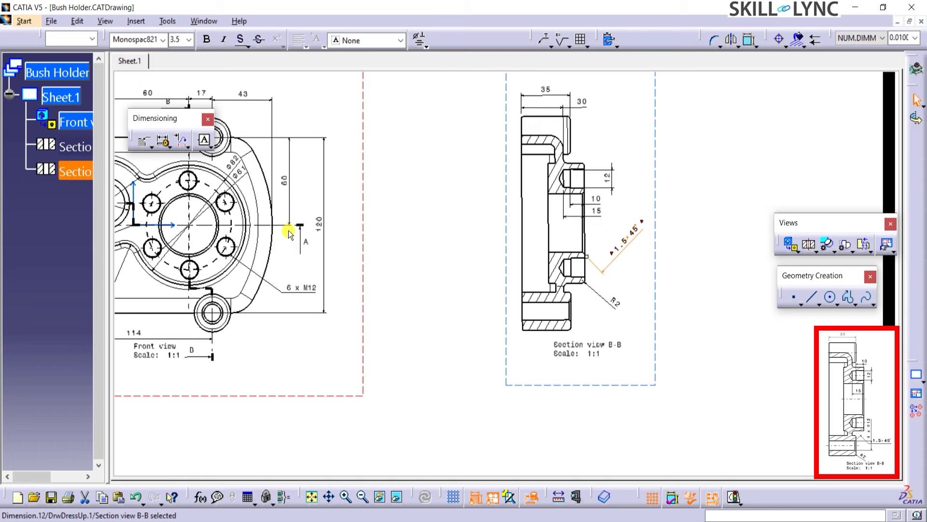
- Add a diameter dimension between the two edges of the bottom mounting hole in Section view B-B, placed beside the part
{"action": "left_click", "coordinate": [152, 146]}
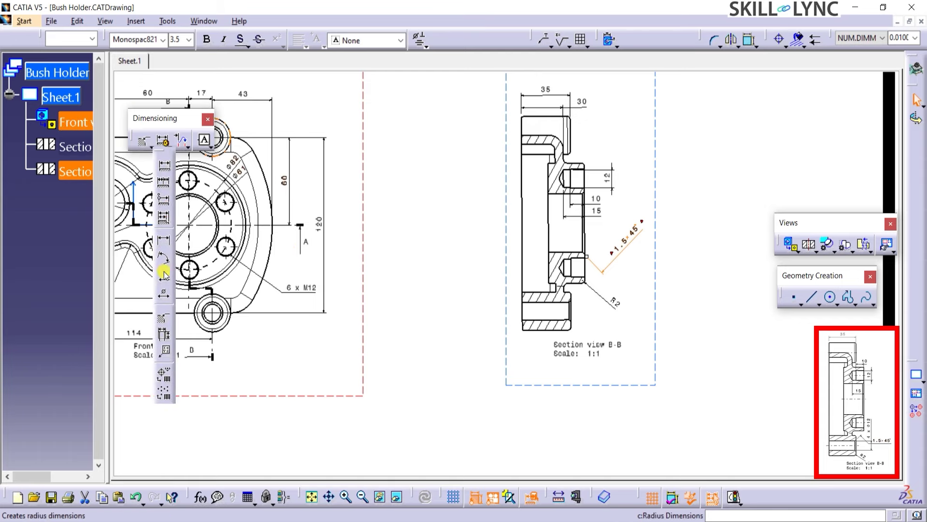
{"action": "left_click", "coordinate": [164, 293]}
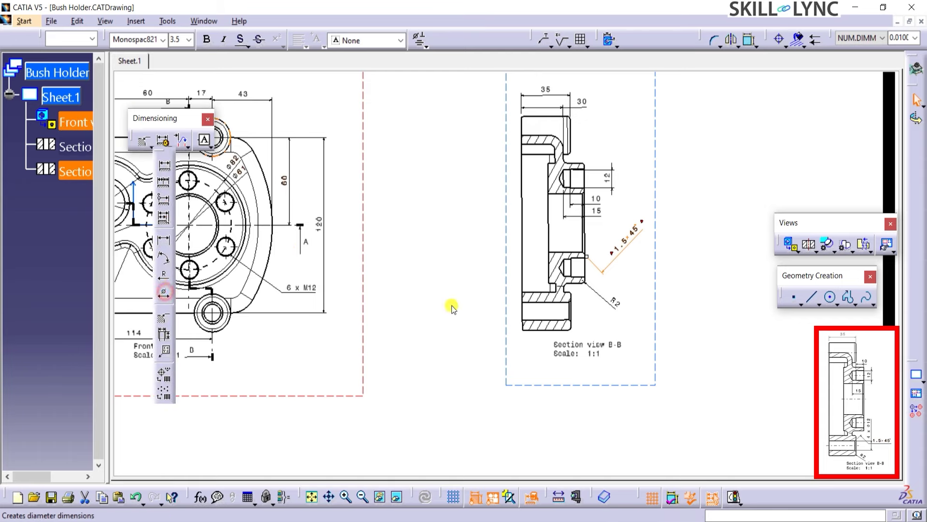
{"action": "left_click", "coordinate": [541, 303]}
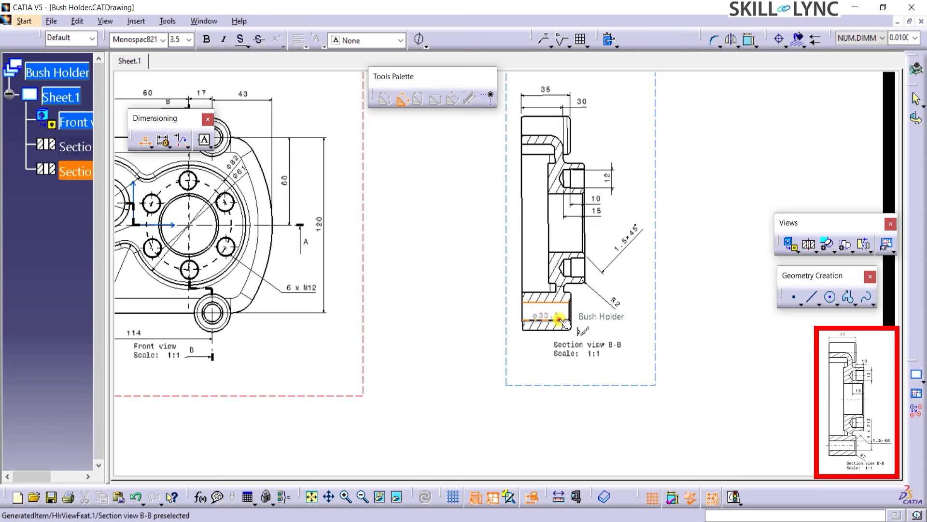
{"action": "left_click", "coordinate": [560, 320]}
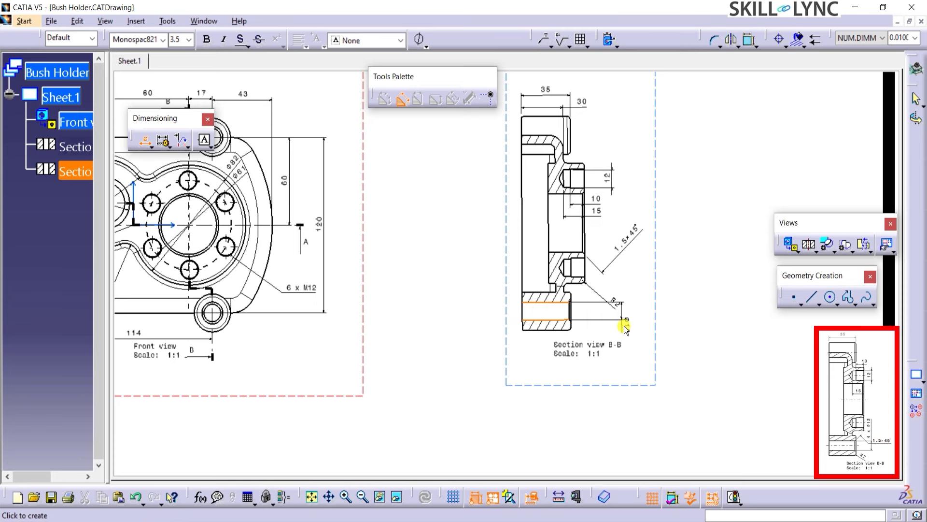
{"action": "left_click", "coordinate": [635, 336]}
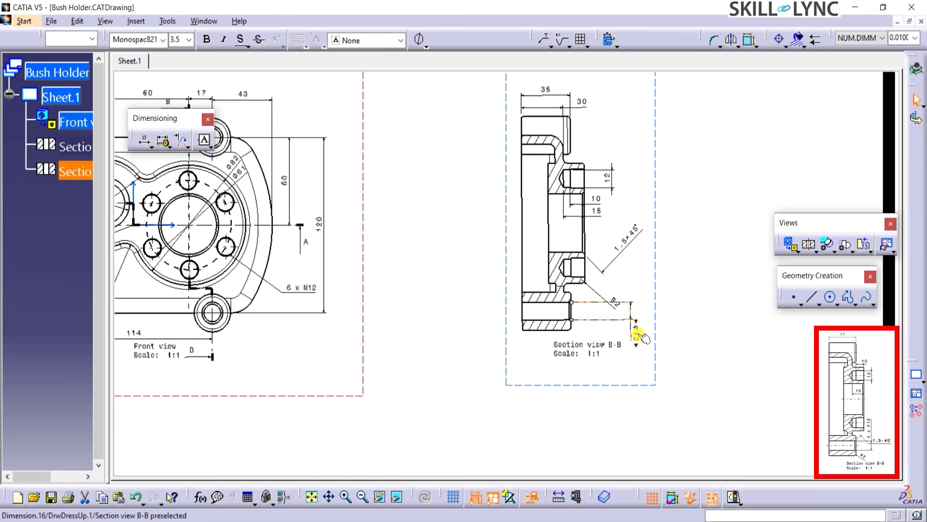
- Set the dimension line representation of the bottom mounting hole's diameter dimension to Two Parts
{"action": "right_click", "coordinate": [636, 338]}
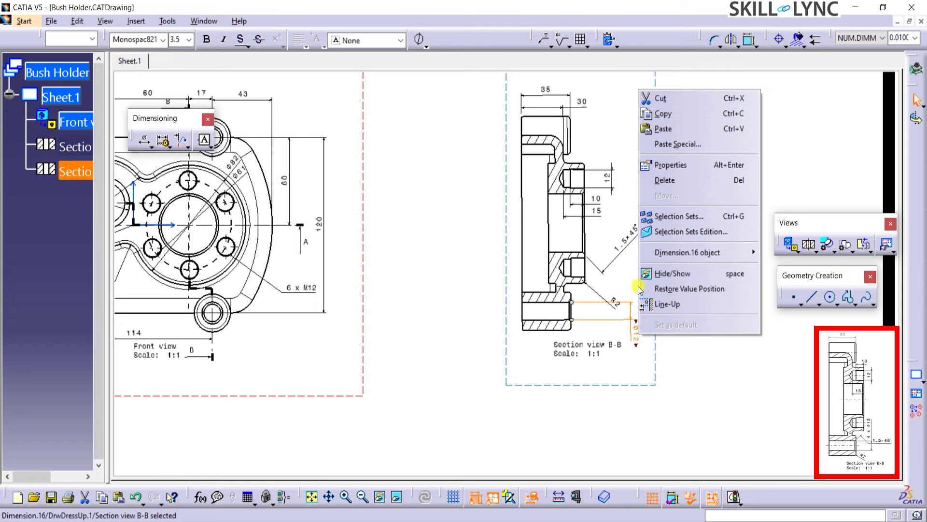
{"action": "left_click", "coordinate": [660, 165]}
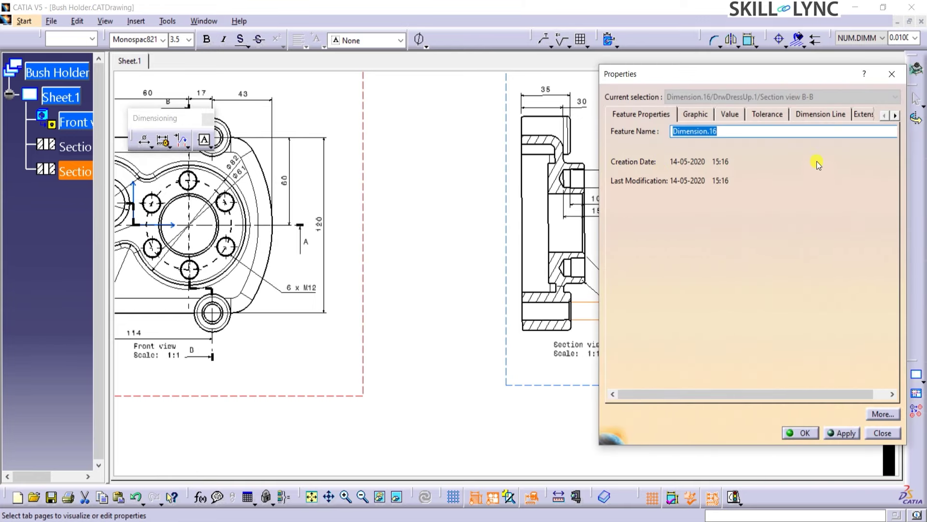
{"action": "left_click", "coordinate": [841, 117]}
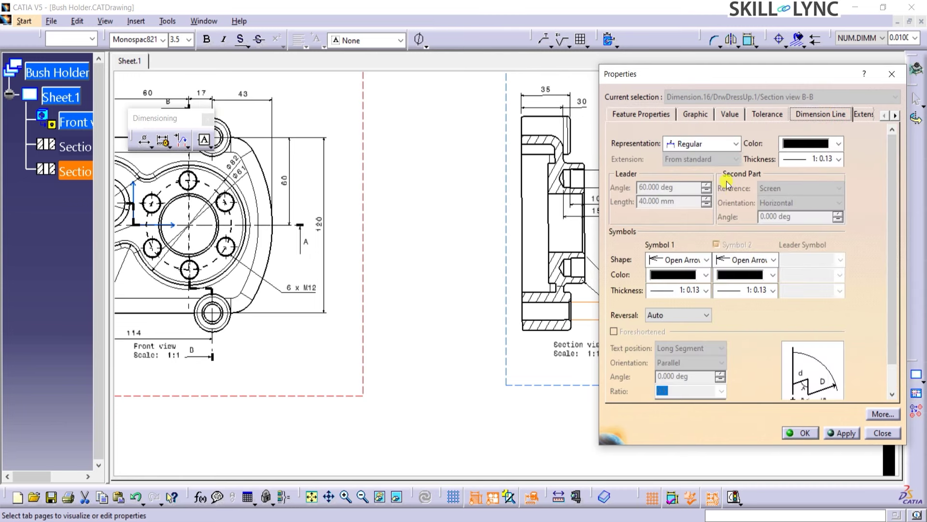
{"action": "left_click", "coordinate": [736, 144]}
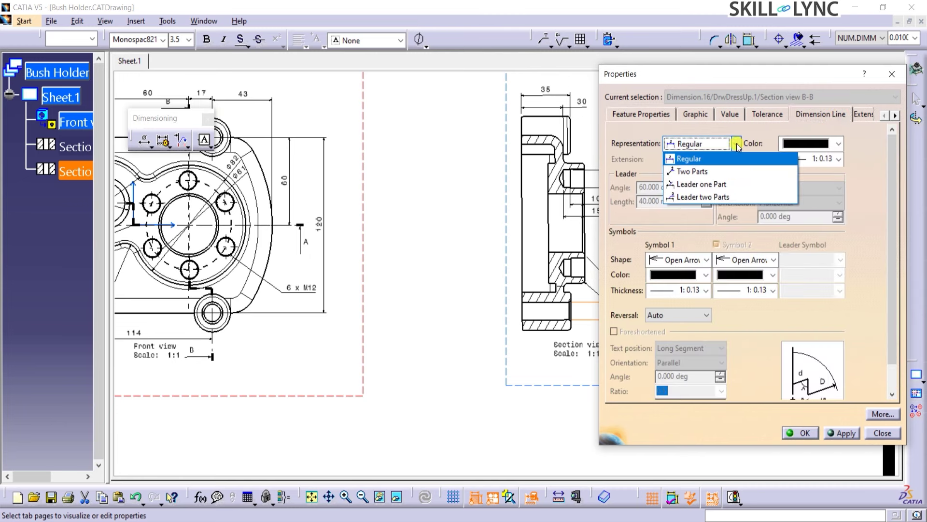
{"action": "left_click", "coordinate": [700, 172]}
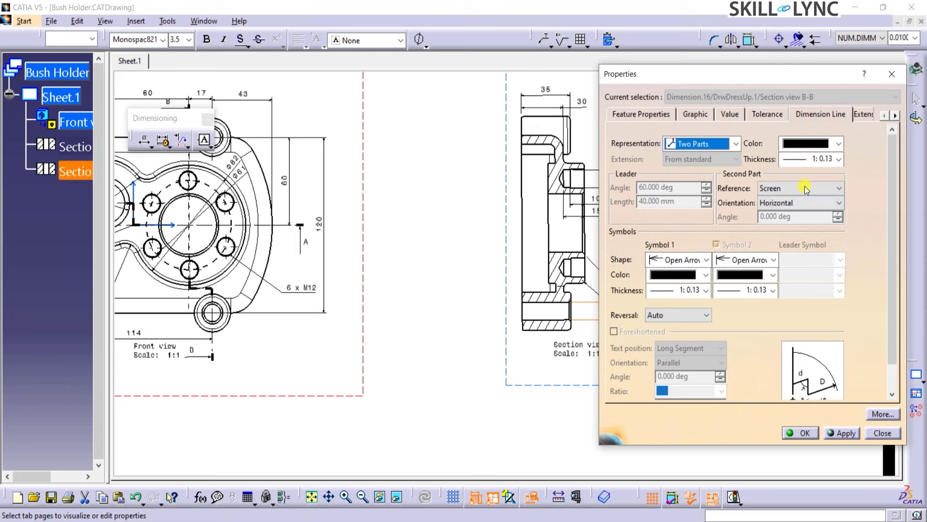
- Add the associated text "4x" before the main value of the mounting hole's diameter dimension and apply it
{"action": "left_click", "coordinate": [896, 115]}
{"action": "left_click", "coordinate": [897, 115]}
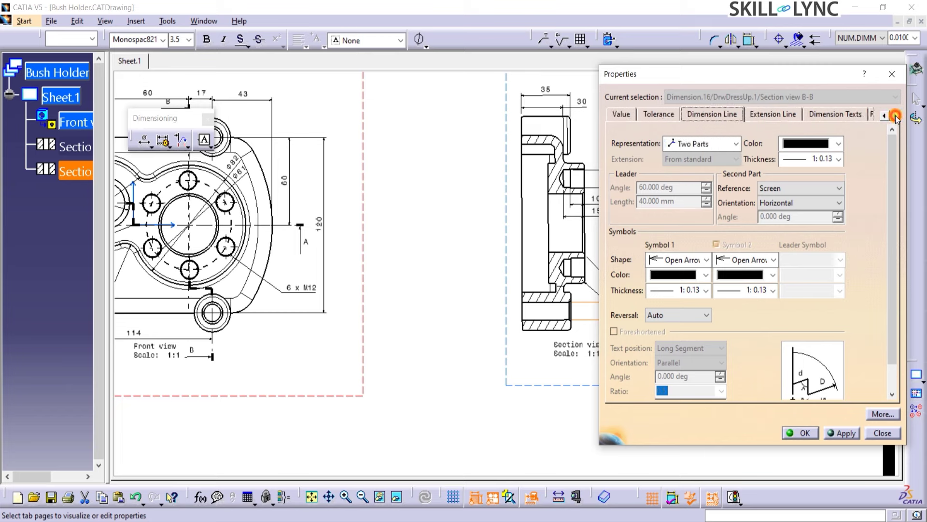
{"action": "left_click", "coordinate": [896, 115]}
{"action": "left_click", "coordinate": [806, 115]}
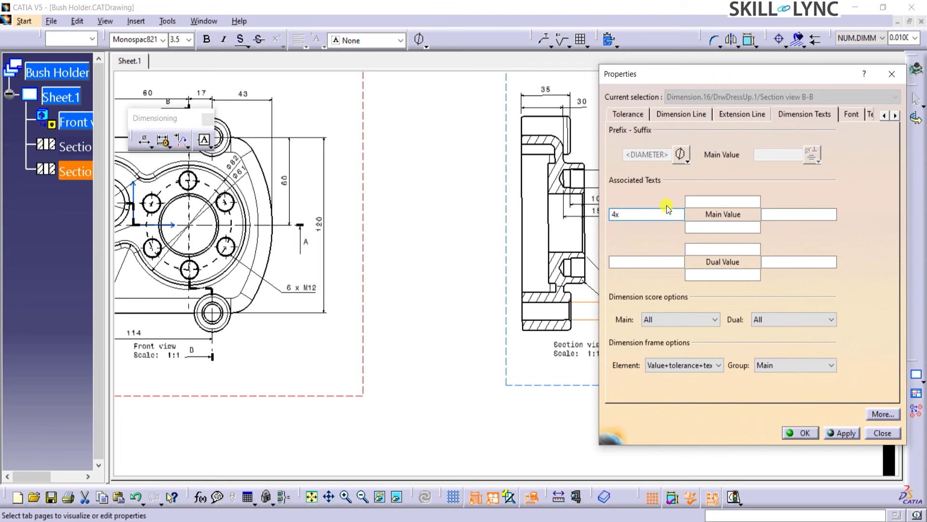
{"action": "left_click", "coordinate": [843, 433]}
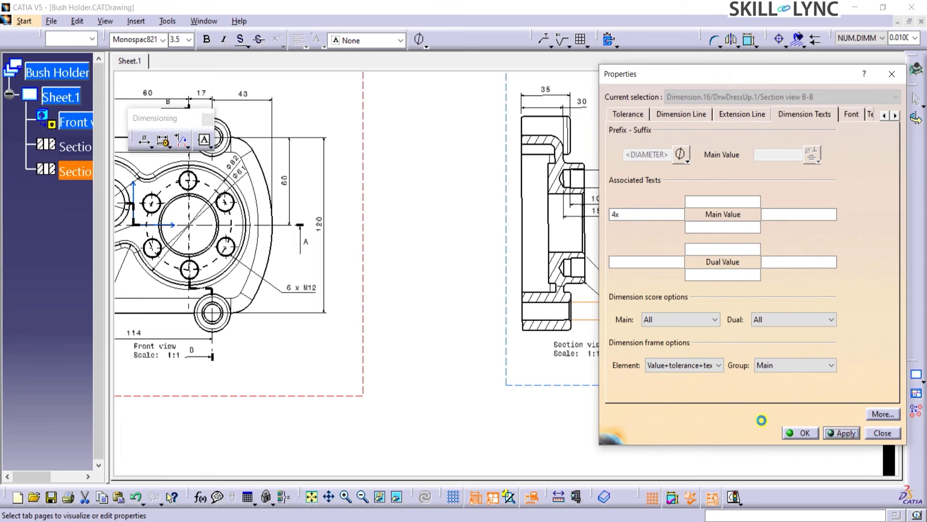
{"action": "left_click_drag", "start_coordinate": [740, 78], "coordinate": [341, 80]}
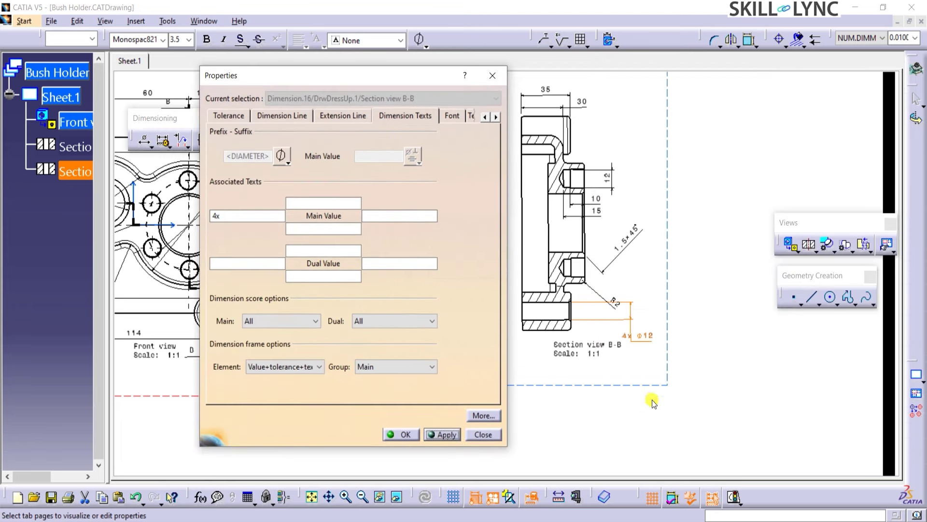
- Change the mounting hole diameter dimension's associated text to "4 x" and move the dimension closer to the part in Section view B-B
{"action": "left_click", "coordinate": [216, 216]}
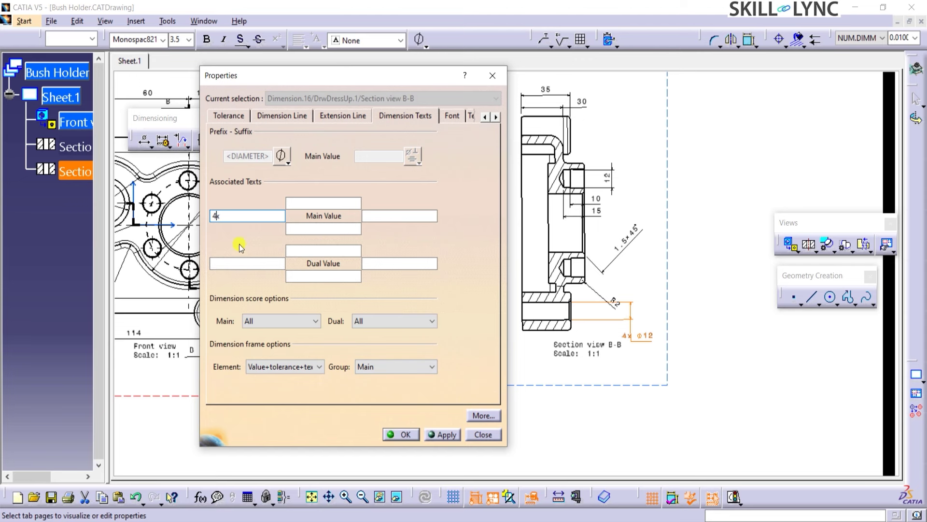
{"action": "left_click", "coordinate": [452, 435]}
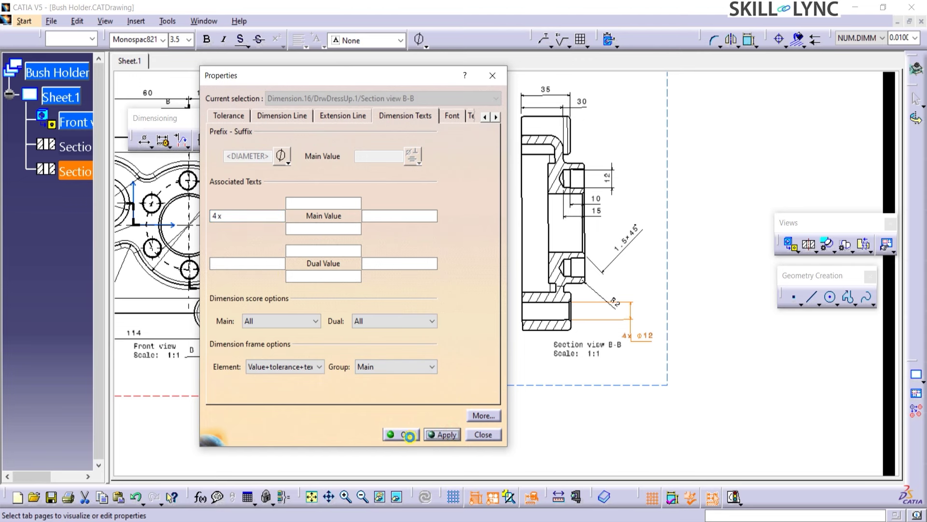
{"action": "left_click", "coordinate": [403, 436]}
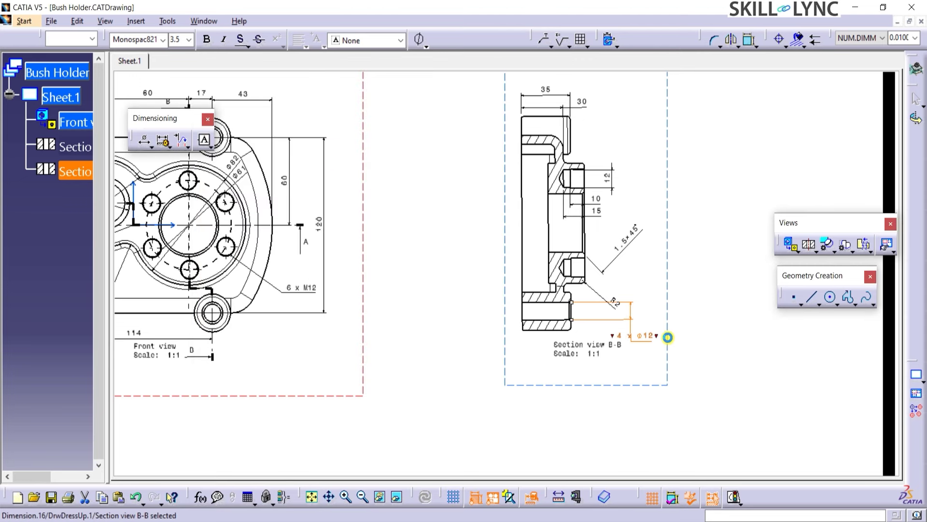
{"action": "left_click_drag", "start_coordinate": [642, 336], "coordinate": [596, 331]}
{"action": "left_click", "coordinate": [705, 324]}
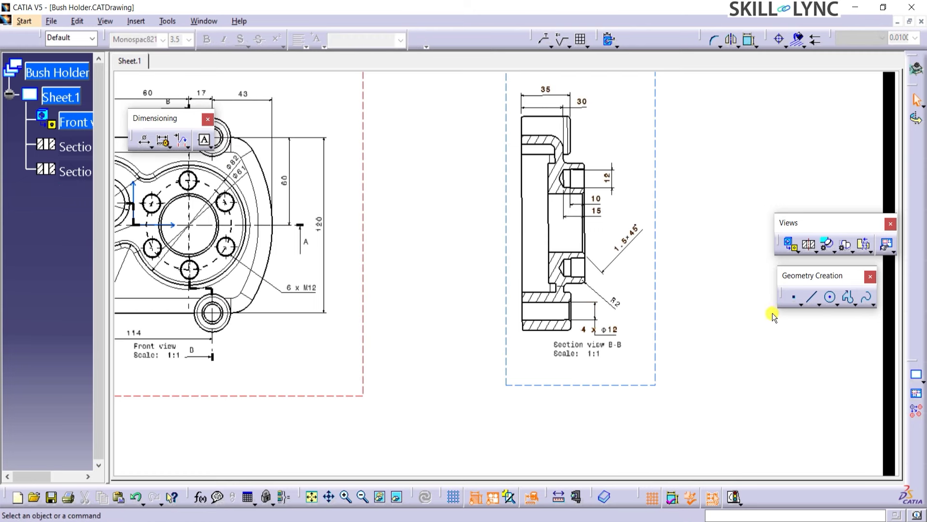
- Start an isometric view from the Bush Holder part in isometric orientation, using the base's upper flat face as the reference
{"action": "left_click", "coordinate": [798, 252]}
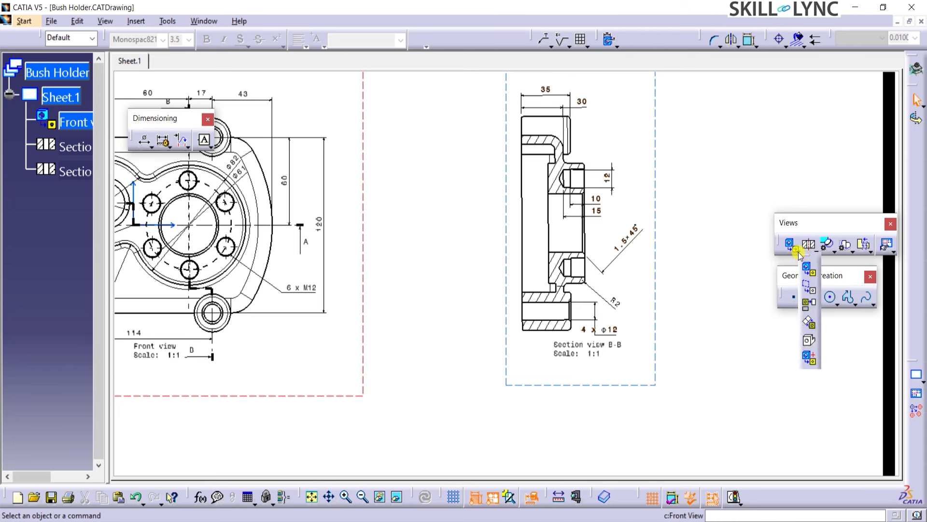
{"action": "left_click", "coordinate": [807, 341]}
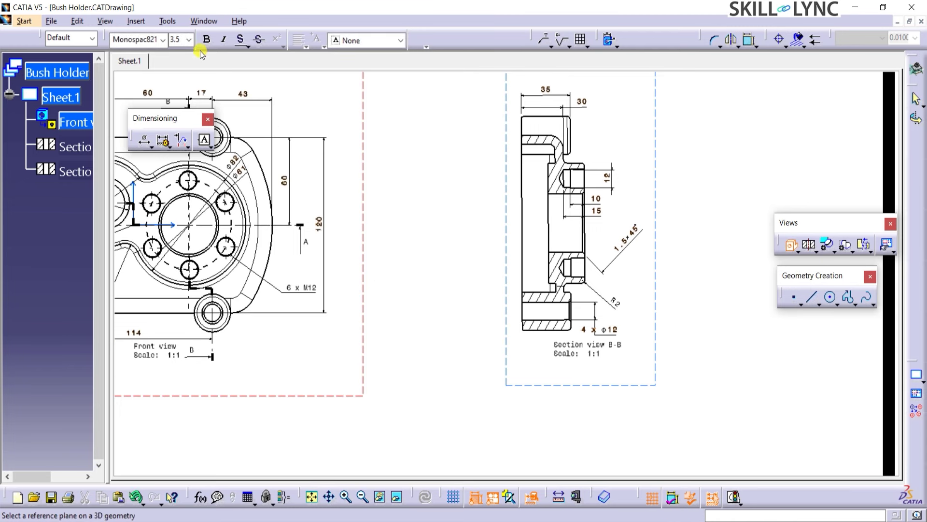
{"action": "left_click", "coordinate": [203, 21]}
{"action": "left_click", "coordinate": [199, 103]}
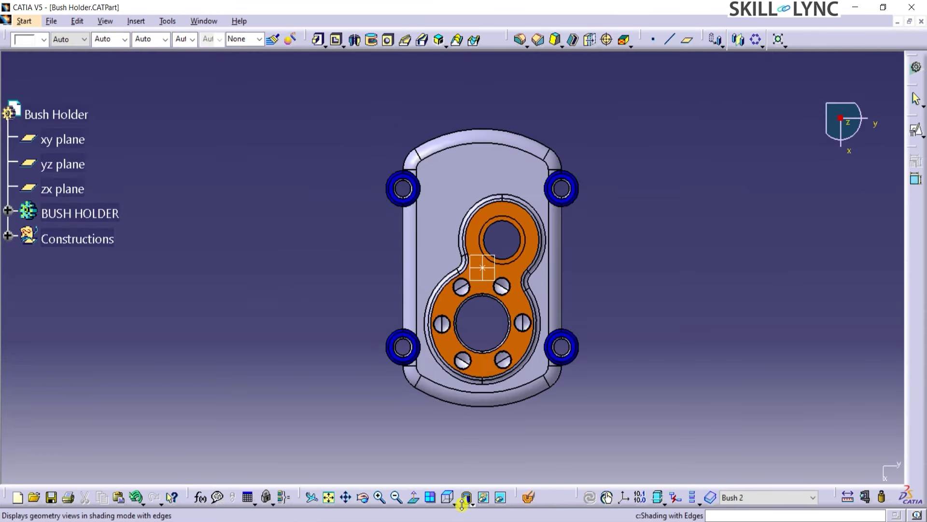
{"action": "left_click", "coordinate": [462, 504]}
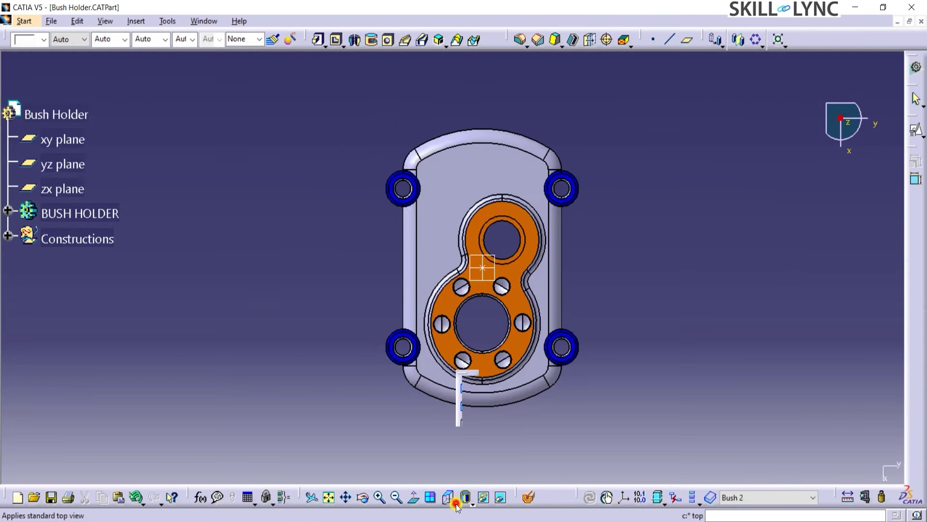
{"action": "middle_click_drag", "start_coordinate": [556, 338], "coordinate": [620, 285]}
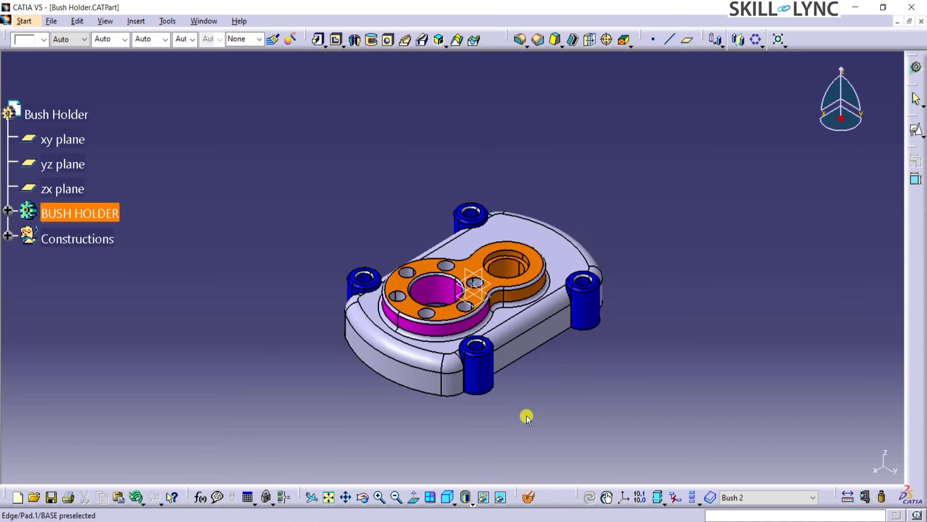
{"action": "left_click", "coordinate": [559, 252]}
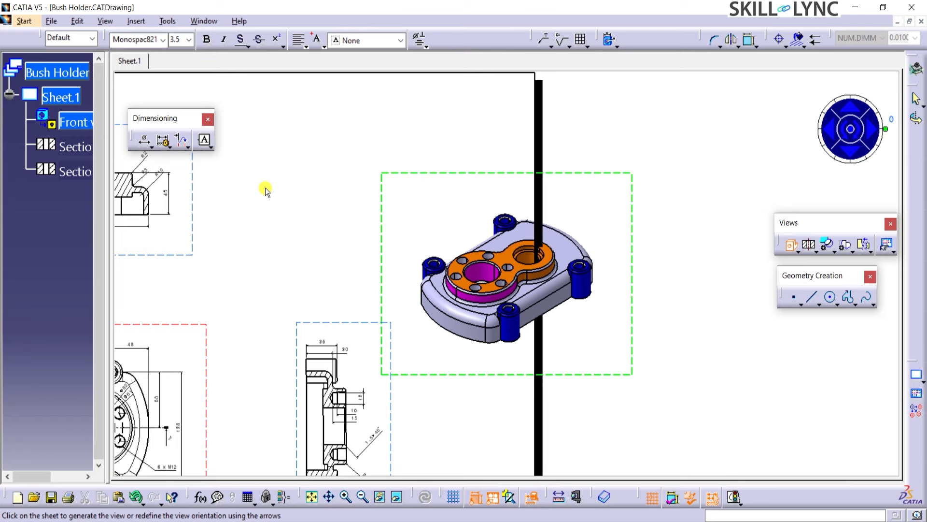
- Position the isometric view preview above Section view B-B, beside Section view A-A, and generate the view on the sheet
{"action": "middle_click_drag", "start_coordinate": [265, 189], "coordinate": [290, 245]}
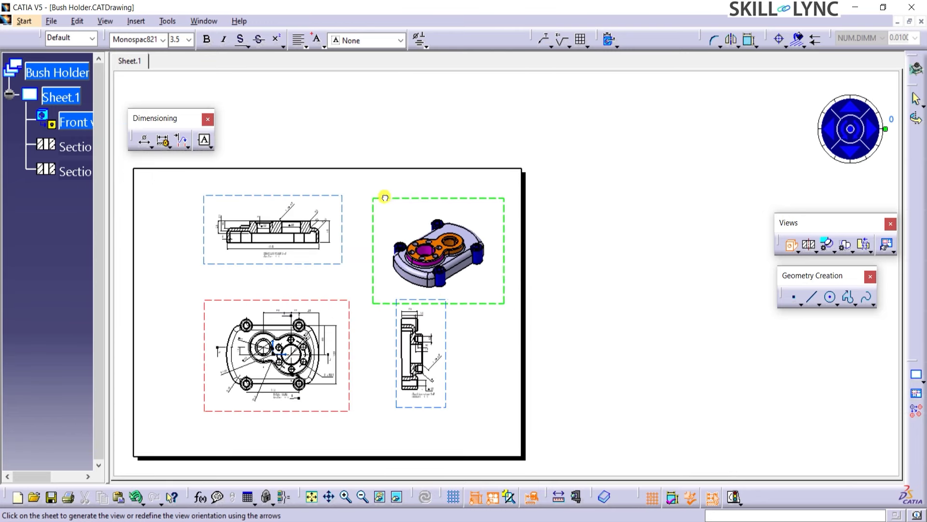
{"action": "left_click", "coordinate": [848, 152]}
{"action": "left_click", "coordinate": [850, 108]}
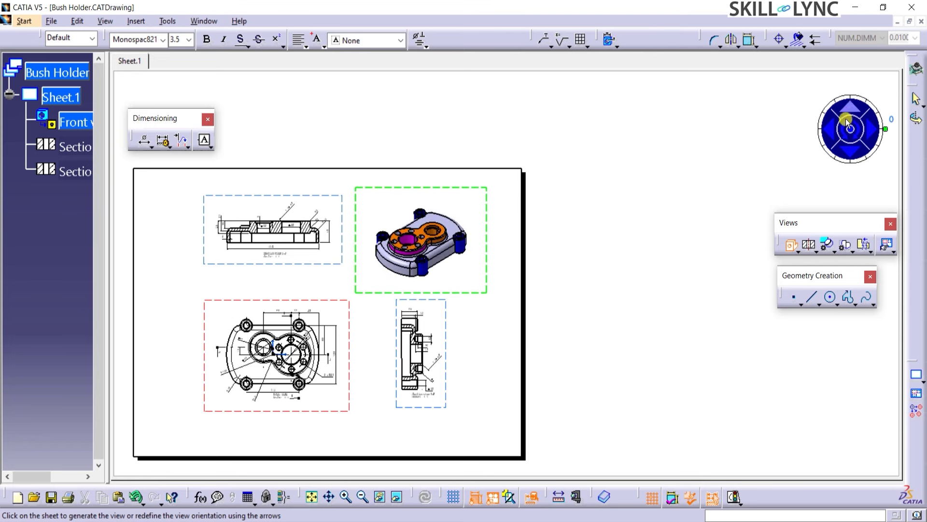
{"action": "left_click", "coordinate": [834, 131]}
{"action": "left_click", "coordinate": [878, 128]}
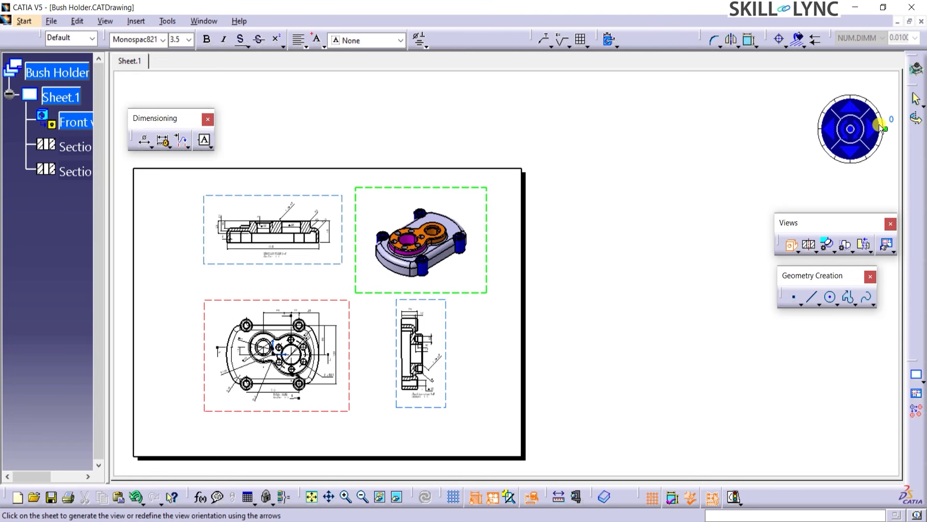
{"action": "left_click", "coordinate": [612, 305]}
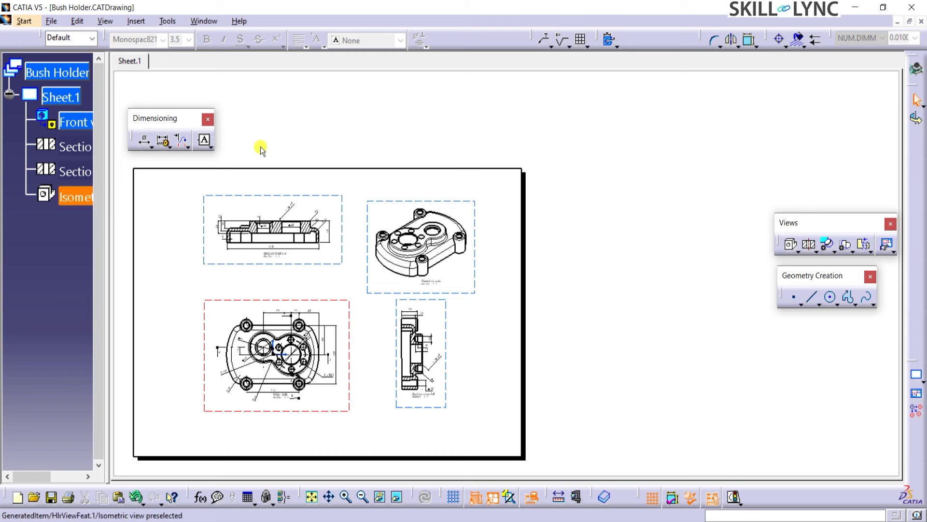
{"action": "left_click", "coordinate": [136, 21]}
{"action": "mouse_move", "coordinate": [145, 57]}
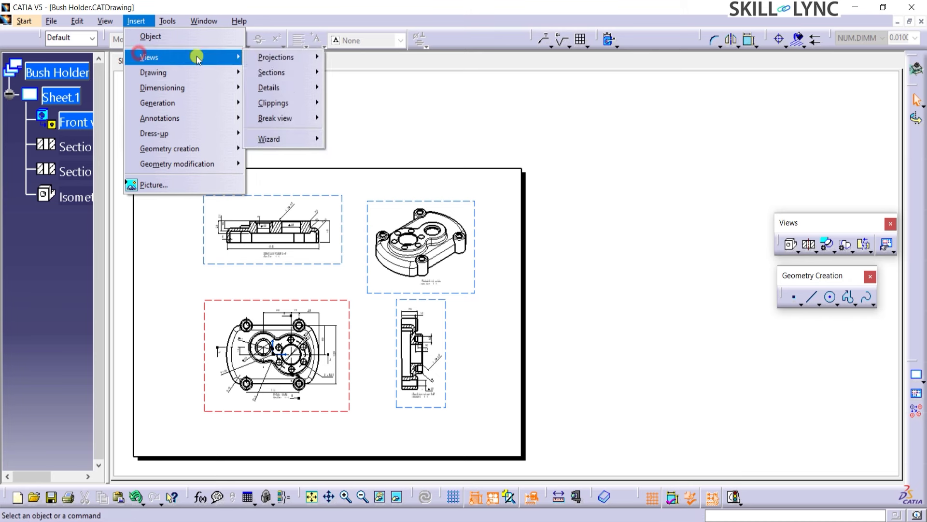
{"action": "mouse_move", "coordinate": [286, 104]}
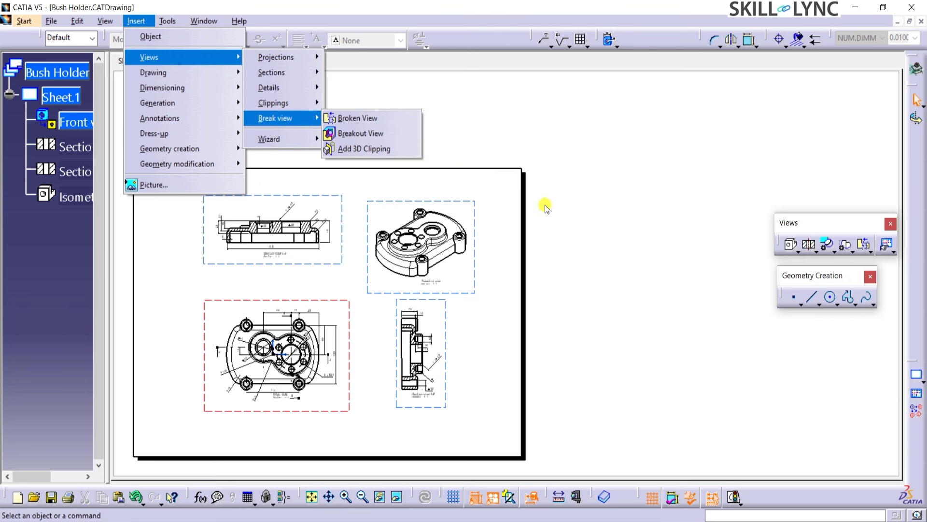
{"action": "left_click", "coordinate": [581, 255]}
- Activate Section view B-B and create a 2:1 circular detail view around its upper threaded hole, placed beside the section
{"action": "mouse_move", "coordinate": [484, 418]}
{"action": "middle_mouse_down"}
{"action": "mouse_move", "coordinate": [474, 362]}
{"action": "mouse_move", "coordinate": [617, 184]}
{"action": "mouse_move", "coordinate": [507, 171]}
{"action": "middle_mouse_up"}
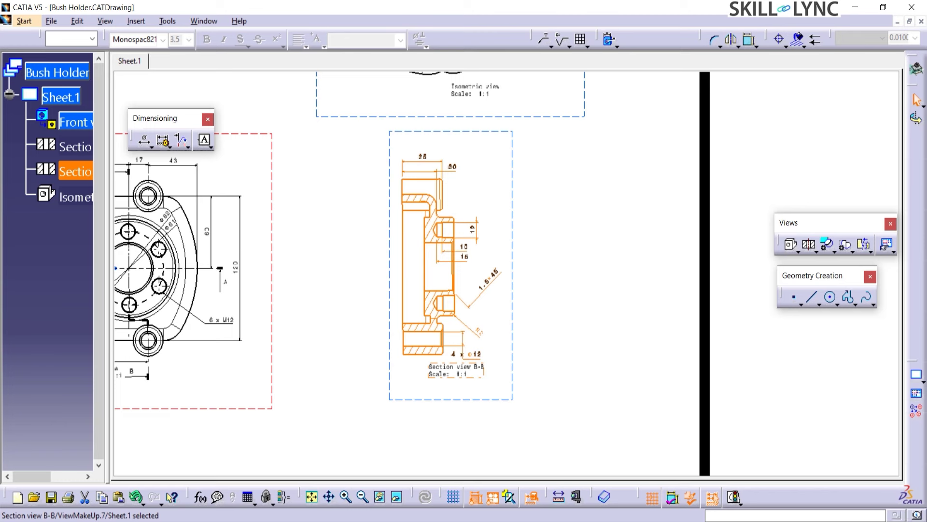
{"action": "double_click", "coordinate": [449, 266]}
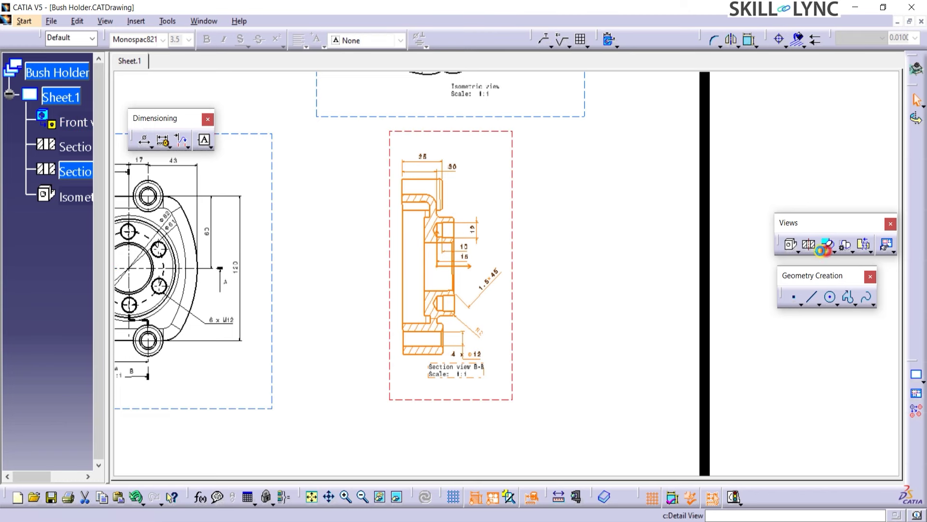
{"action": "left_click", "coordinate": [827, 244]}
{"action": "left_click", "coordinate": [443, 223]}
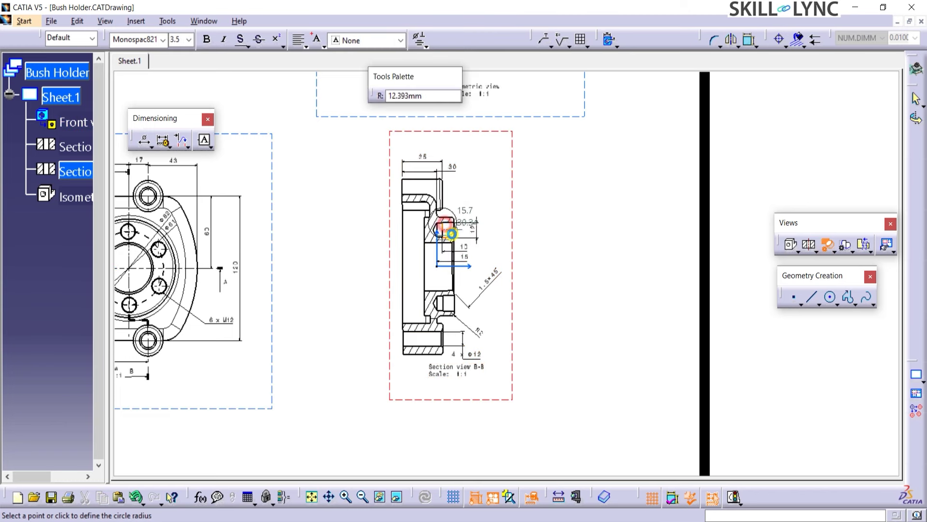
{"action": "left_click", "coordinate": [469, 244]}
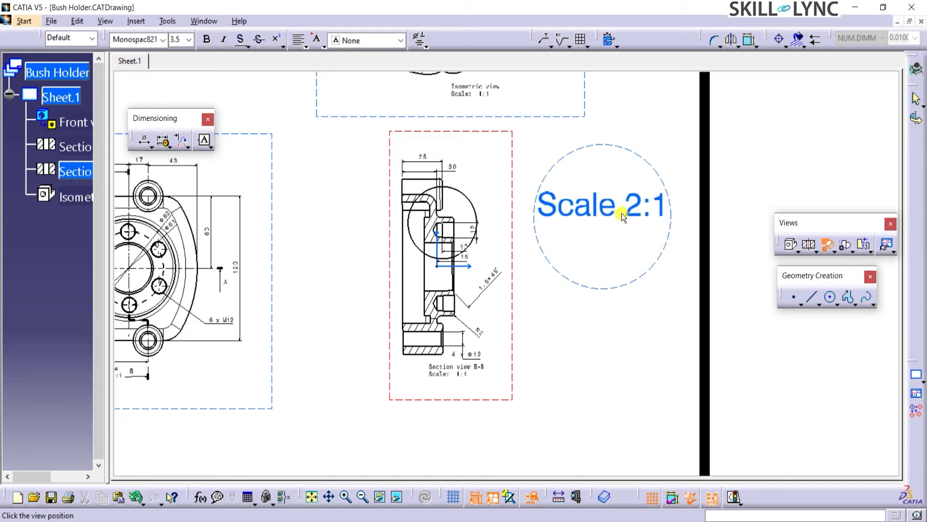
{"action": "left_click", "coordinate": [601, 207]}
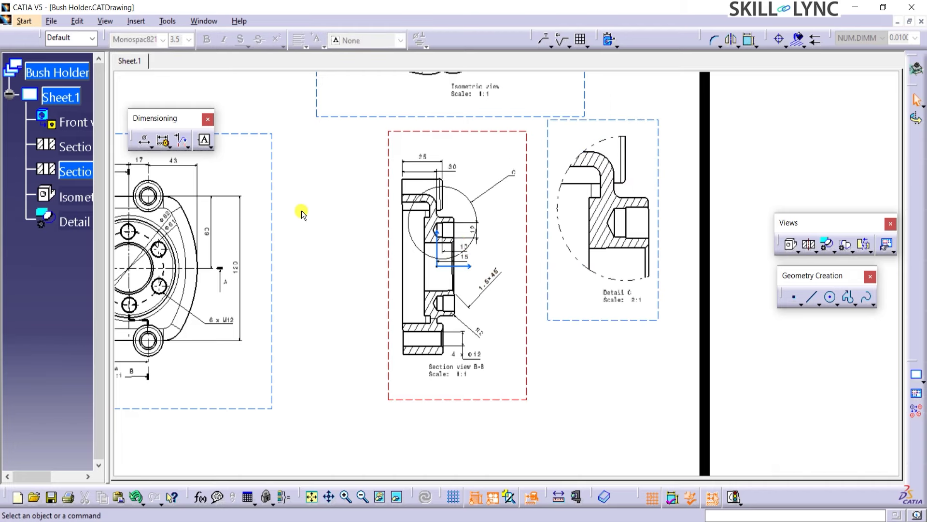
- Apply a circular Clipping View to Section view B-B, centred on the flat base edge with a radius of about 76 mm
{"action": "middle_click_drag", "start_coordinate": [302, 208], "coordinate": [327, 285], "text": "ctrl"}
{"action": "left_click", "coordinate": [894, 253]}
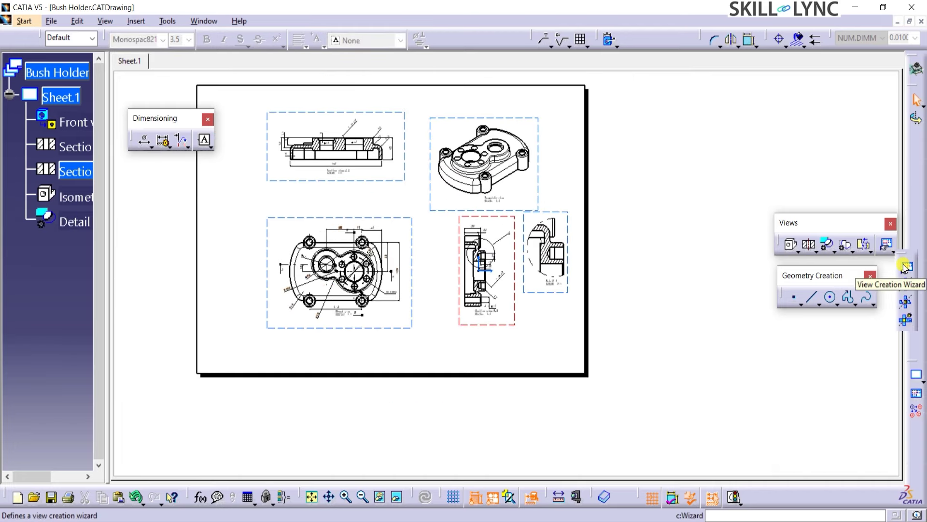
{"action": "left_click", "coordinate": [136, 22]}
{"action": "left_click", "coordinate": [135, 74]}
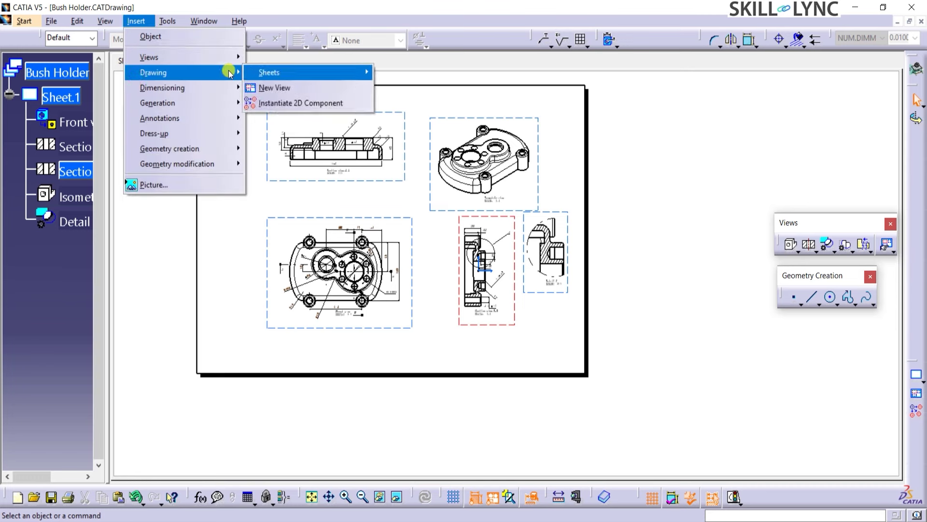
{"action": "mouse_move", "coordinate": [183, 58]}
{"action": "mouse_move", "coordinate": [269, 103]}
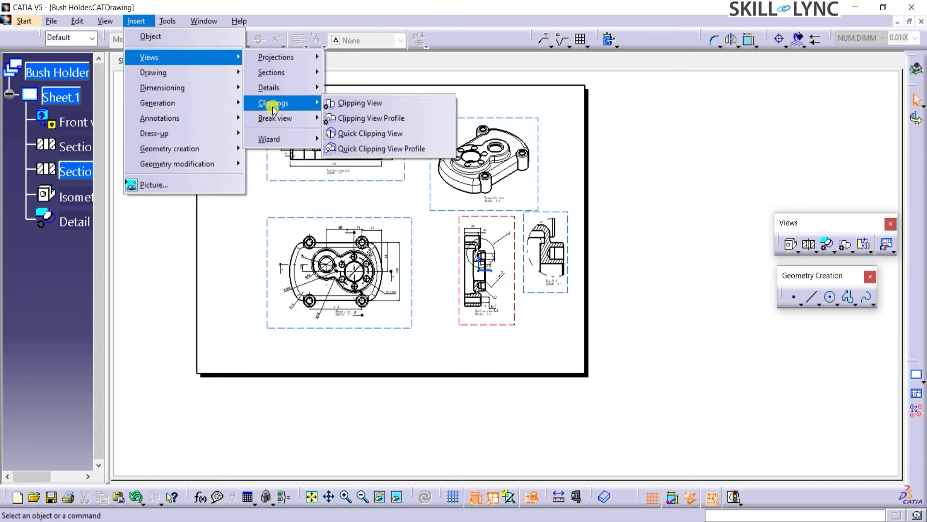
{"action": "left_click", "coordinate": [372, 103]}
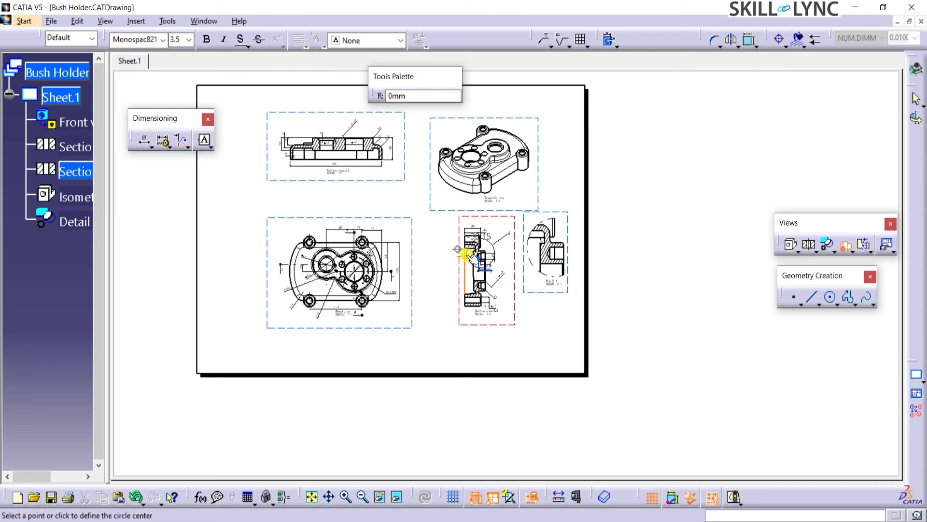
{"action": "left_click", "coordinate": [466, 274]}
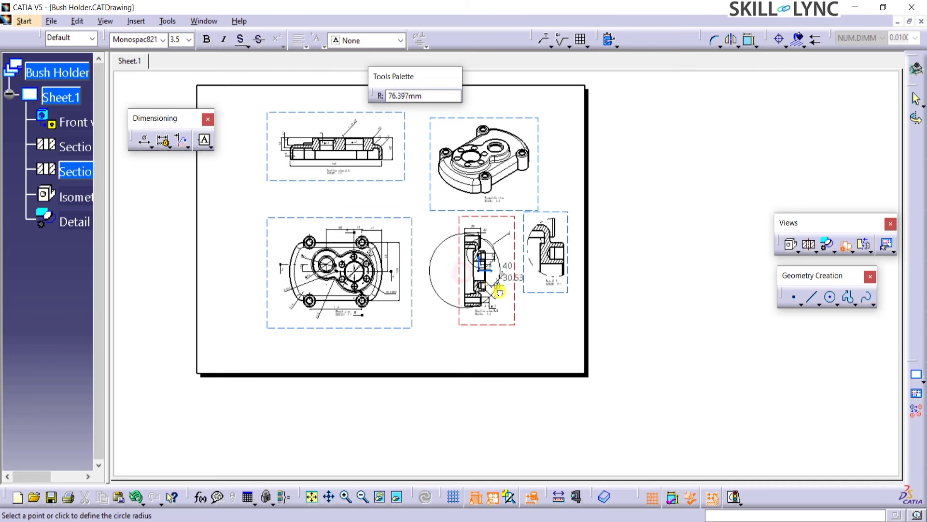
{"action": "left_click", "coordinate": [497, 296]}
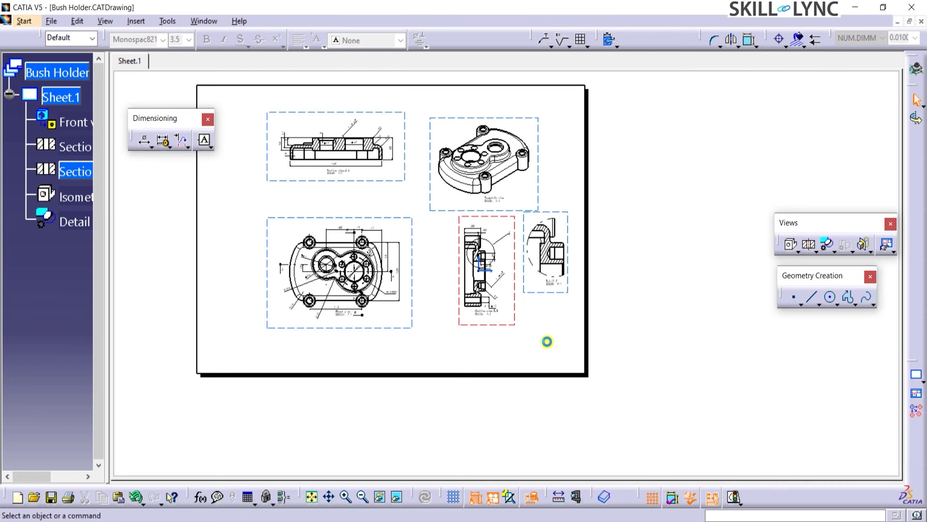